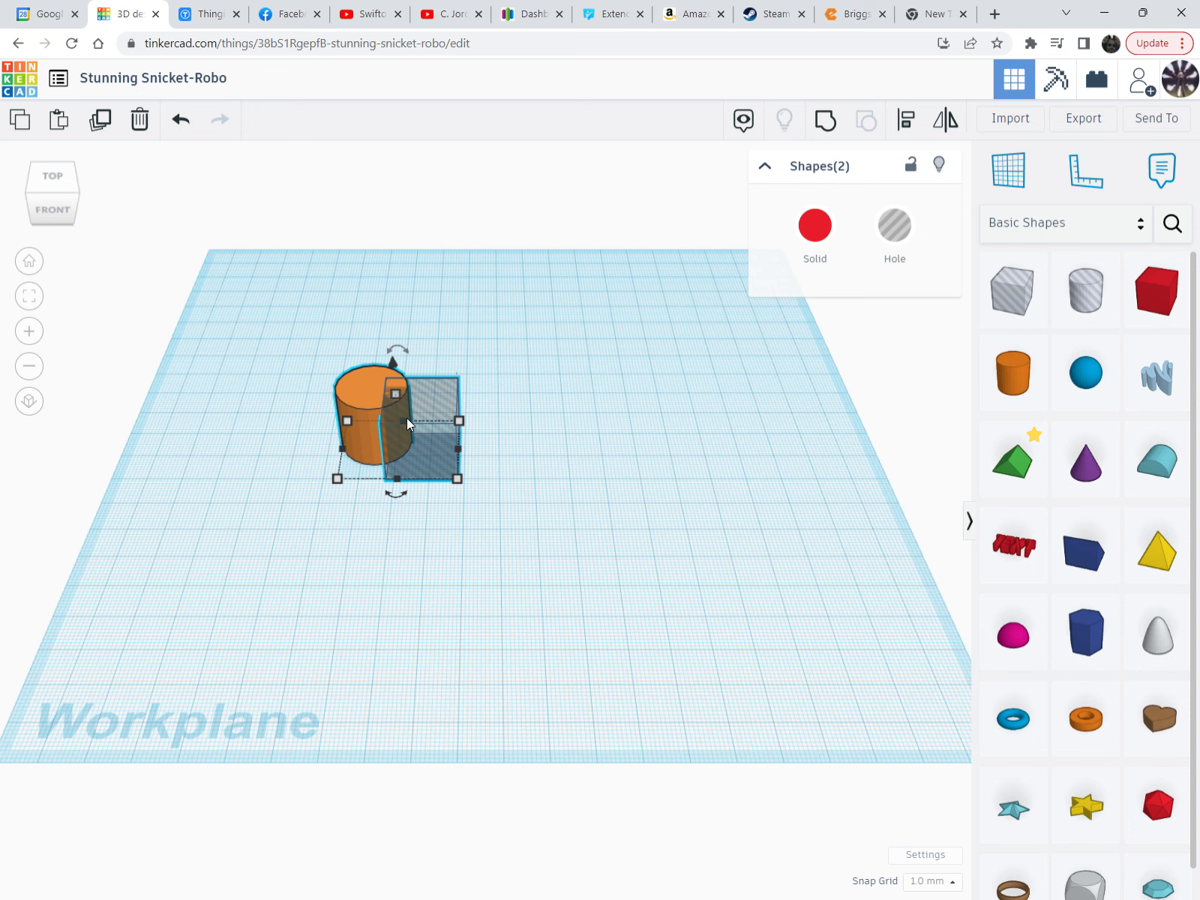
Zoom in on the orange cylinder and the hole box
scroll(363, 420, "up", 3)
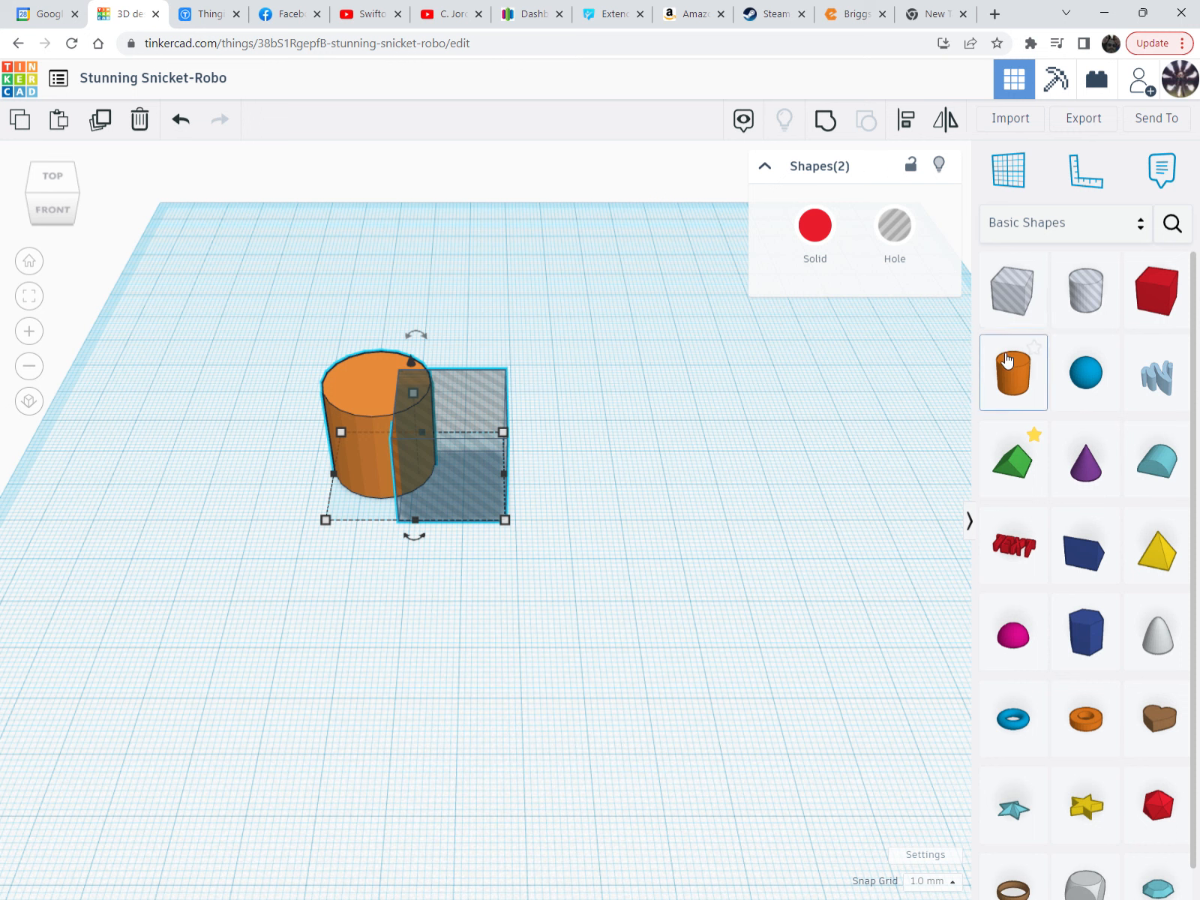
Add a blue sphere and a green roof shape to the workplane
left_click_drag(1087, 373, 404, 530)
left_click_drag(1009, 475, 449, 431)
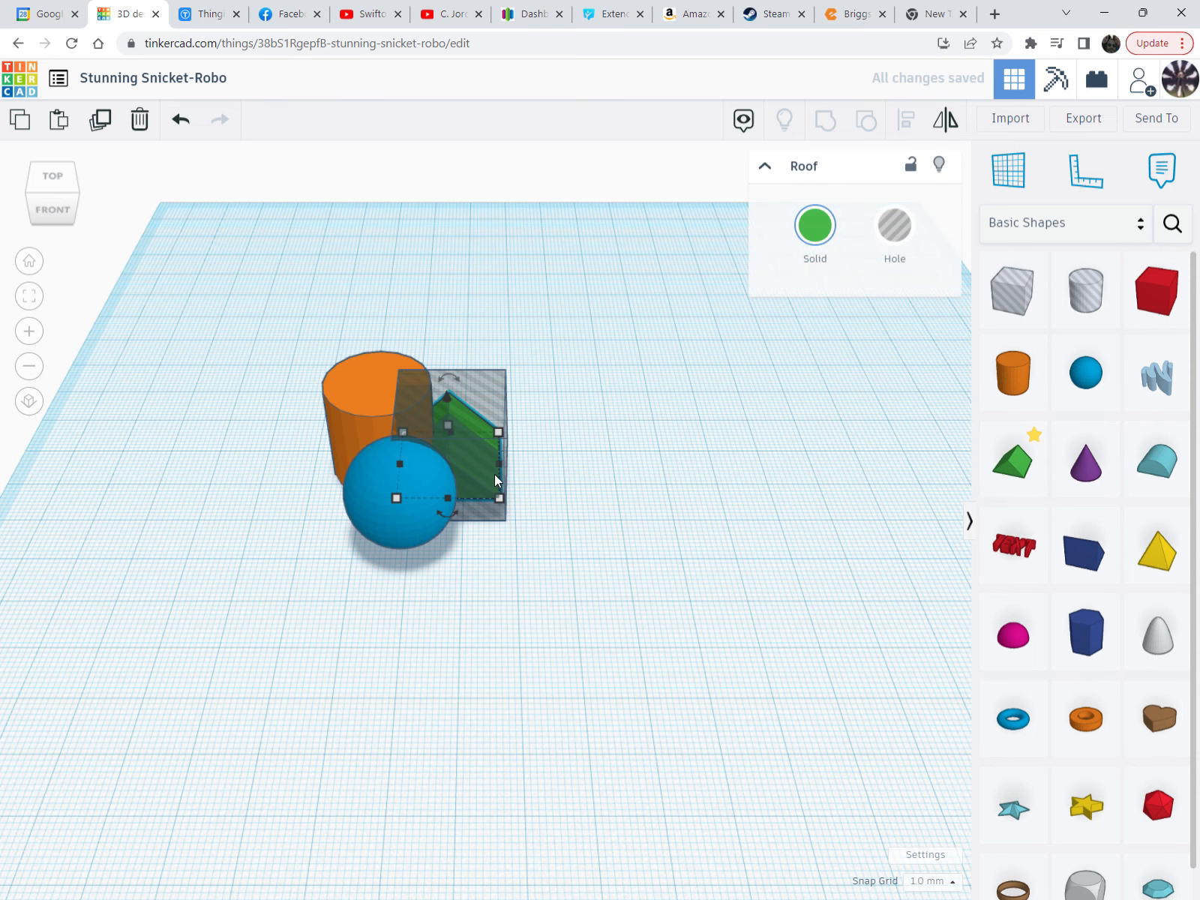
right_click_drag(469, 441, 493, 515)
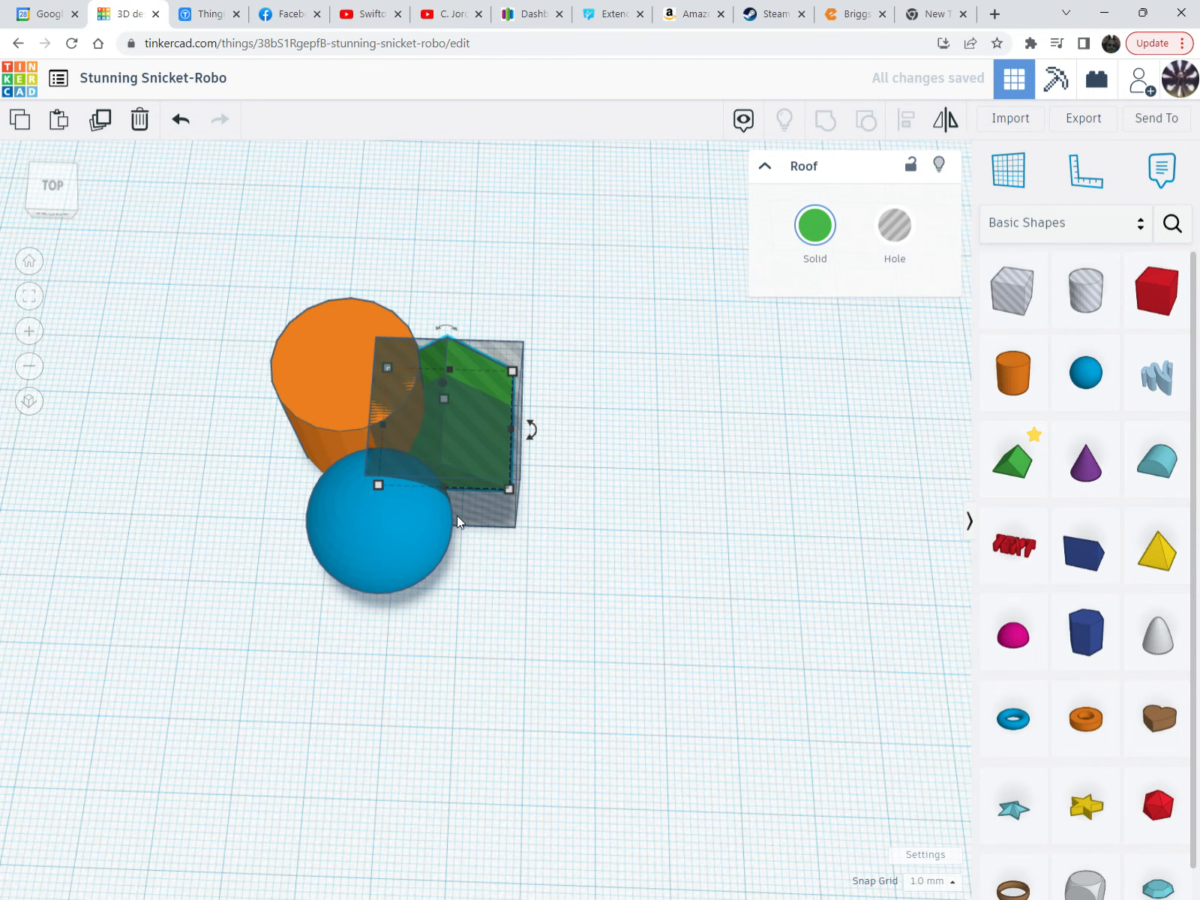
Select the sphere and the orange cylinder together, then clear the selection
left_click(393, 516, "shift")
left_click(366, 394, "shift")
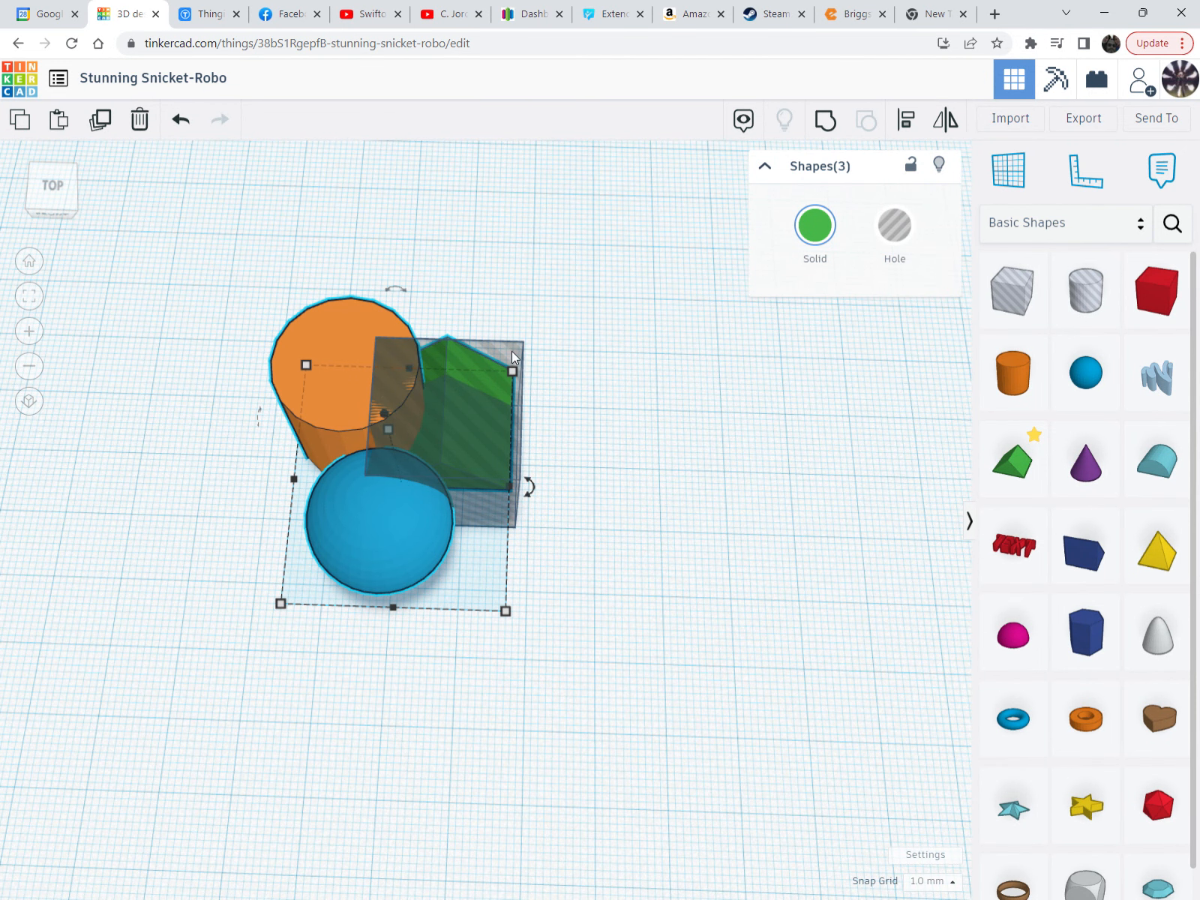
mouse_move(474, 402)
right_mouse_down()
mouse_move(478, 442)
mouse_move(469, 423)
mouse_move(480, 428)
right_mouse_up()
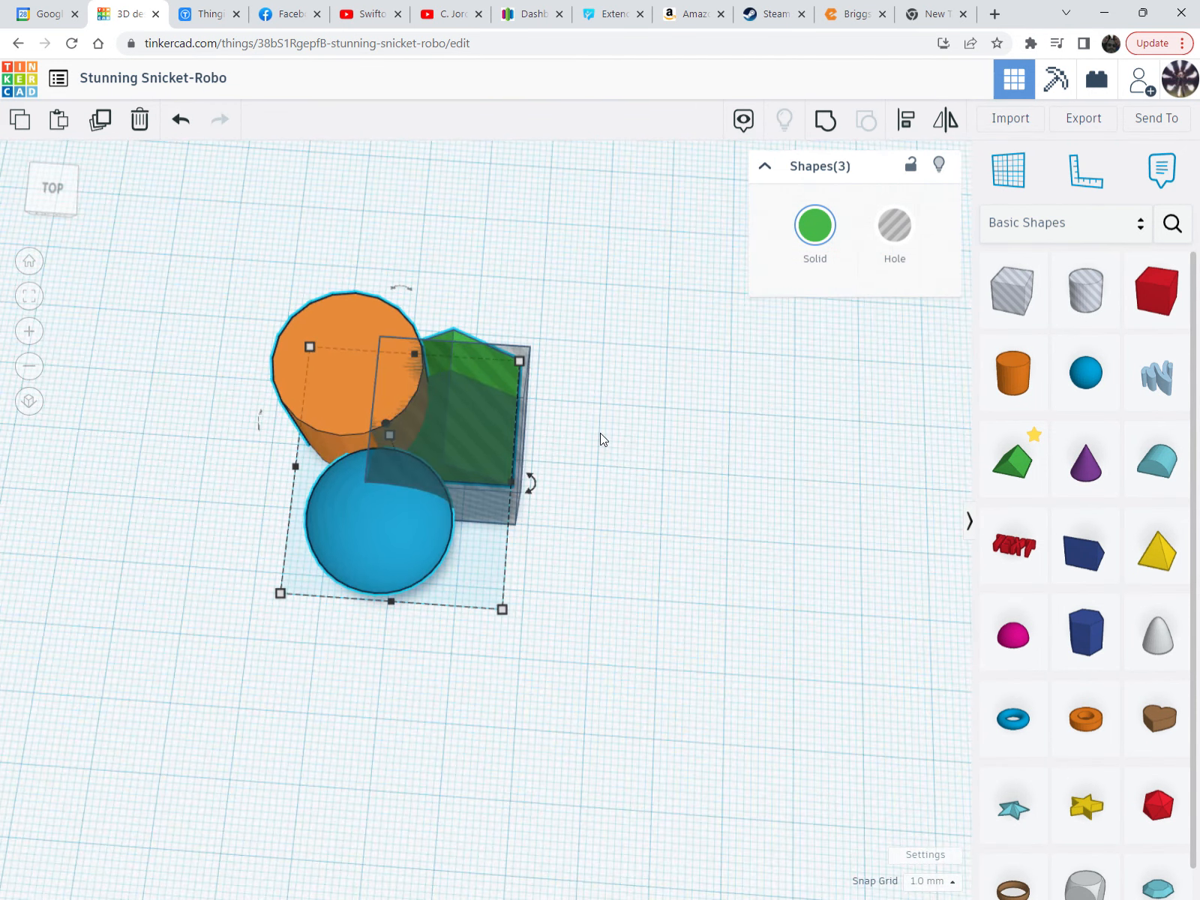
left_click(629, 453)
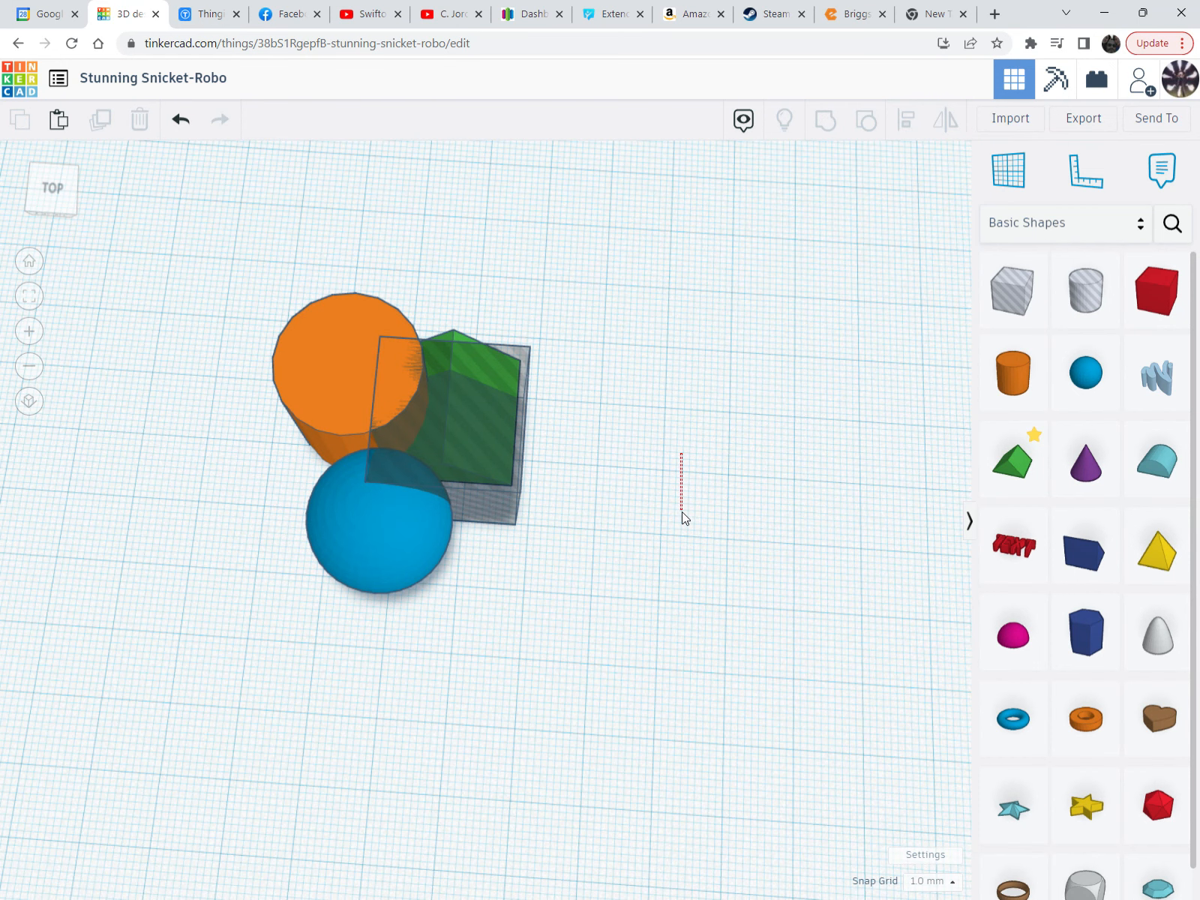
Marquee-select the green roof and the hole box together from a tilted view
right_click_drag(538, 486, 505, 418)
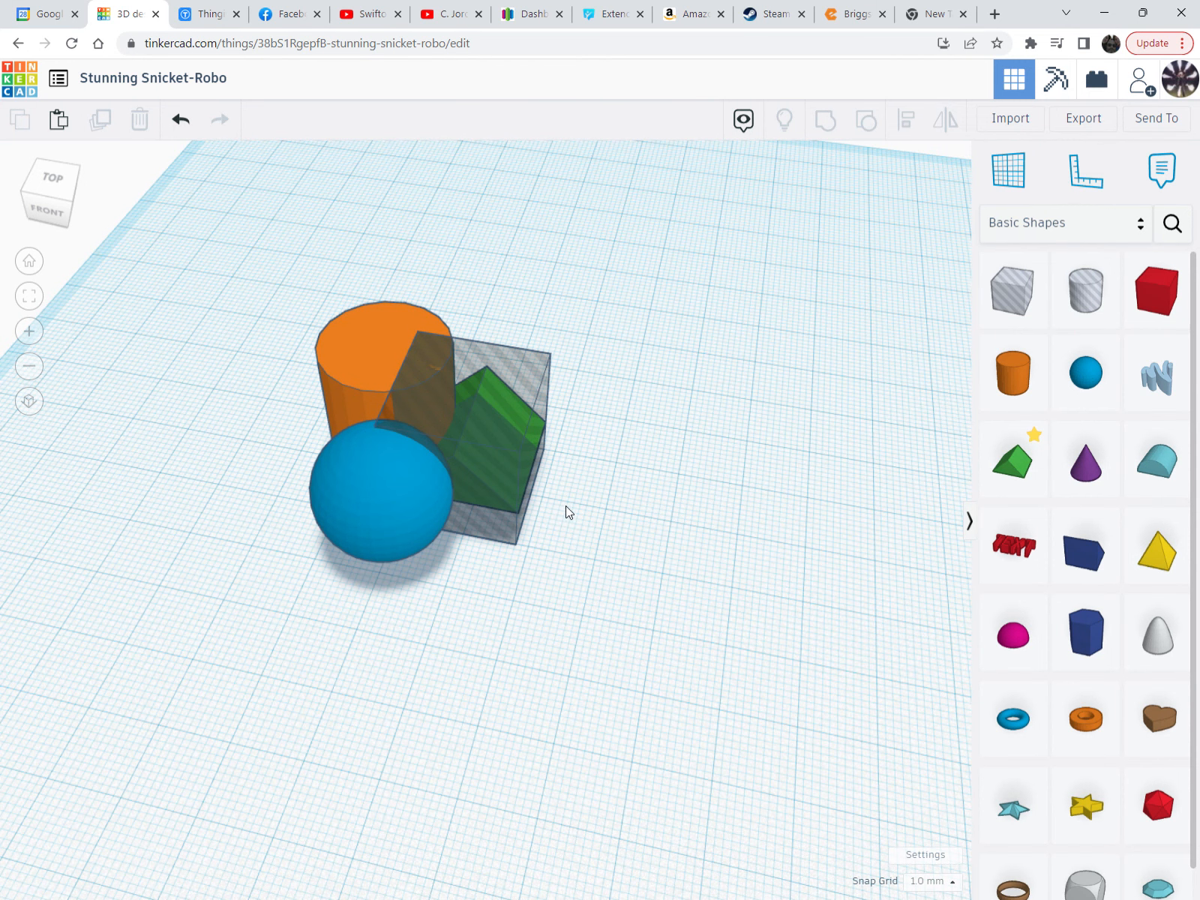
left_click_drag(566, 505, 469, 561)
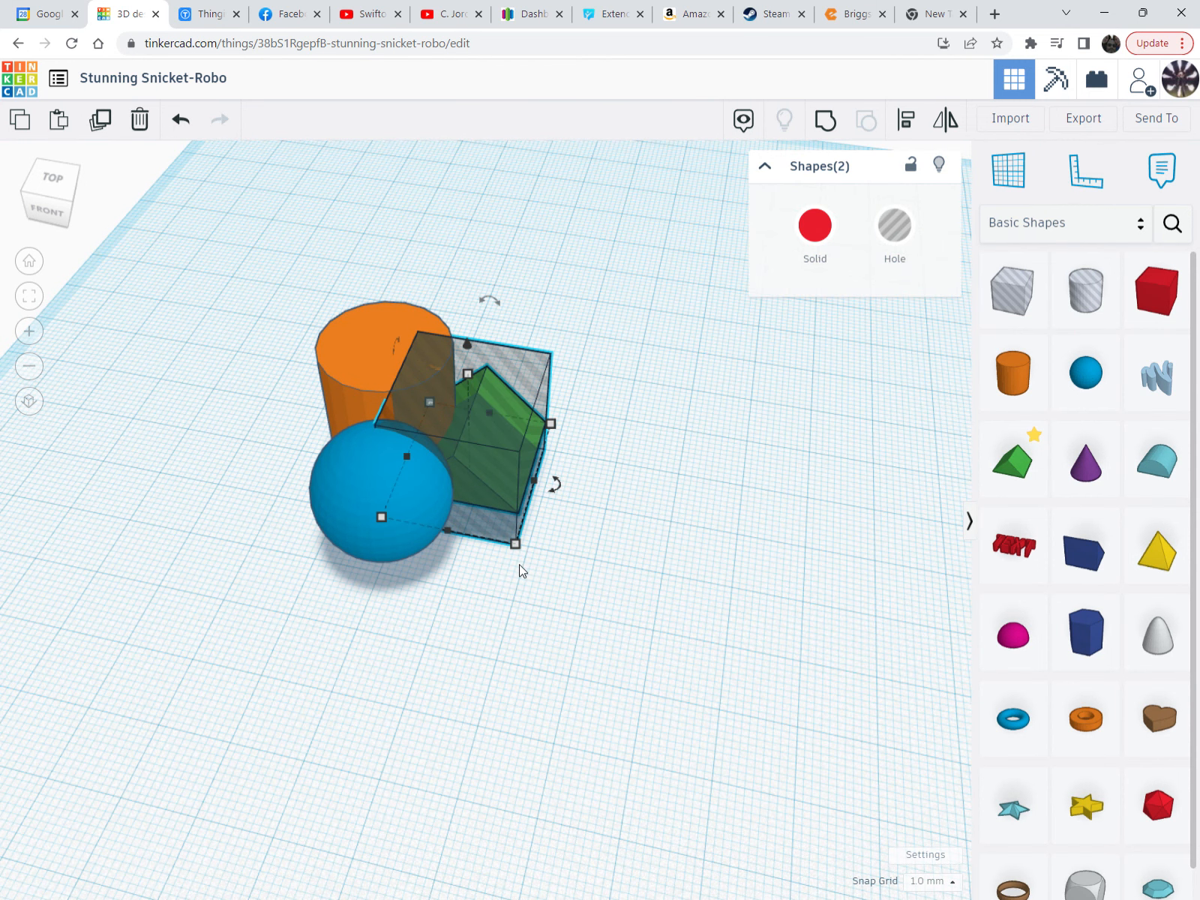
right_click_drag(585, 508, 645, 559)
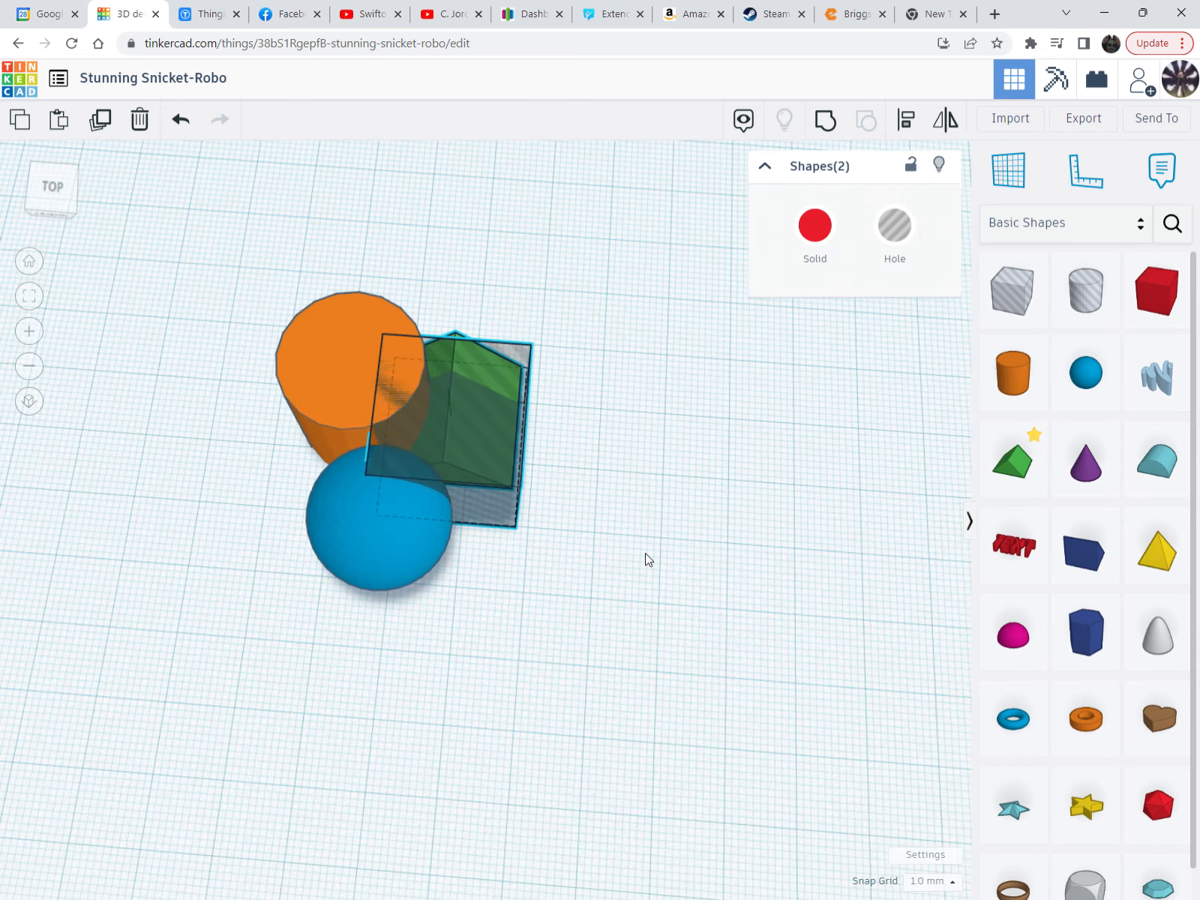
left_click(609, 517)
left_click_drag(639, 509, 591, 464)
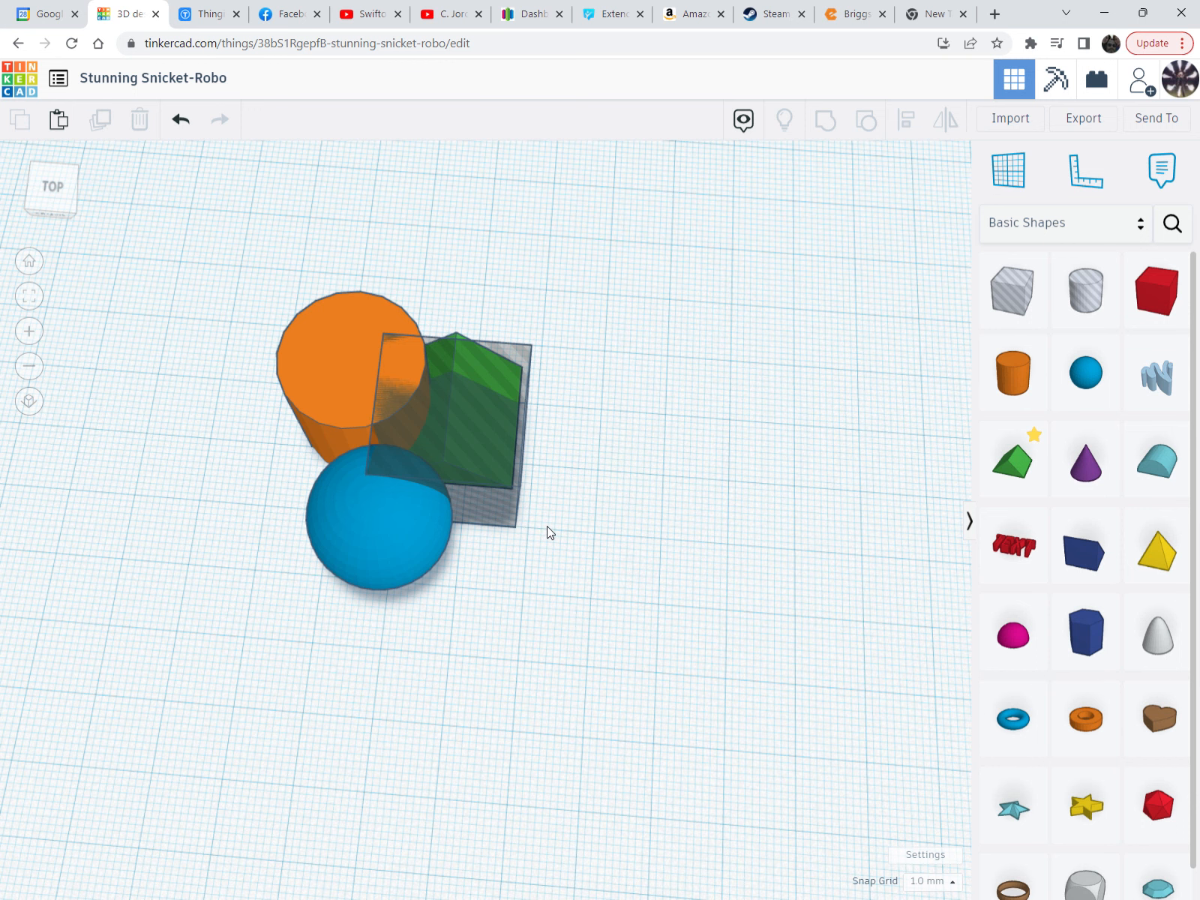
right_click_drag(547, 527, 522, 508)
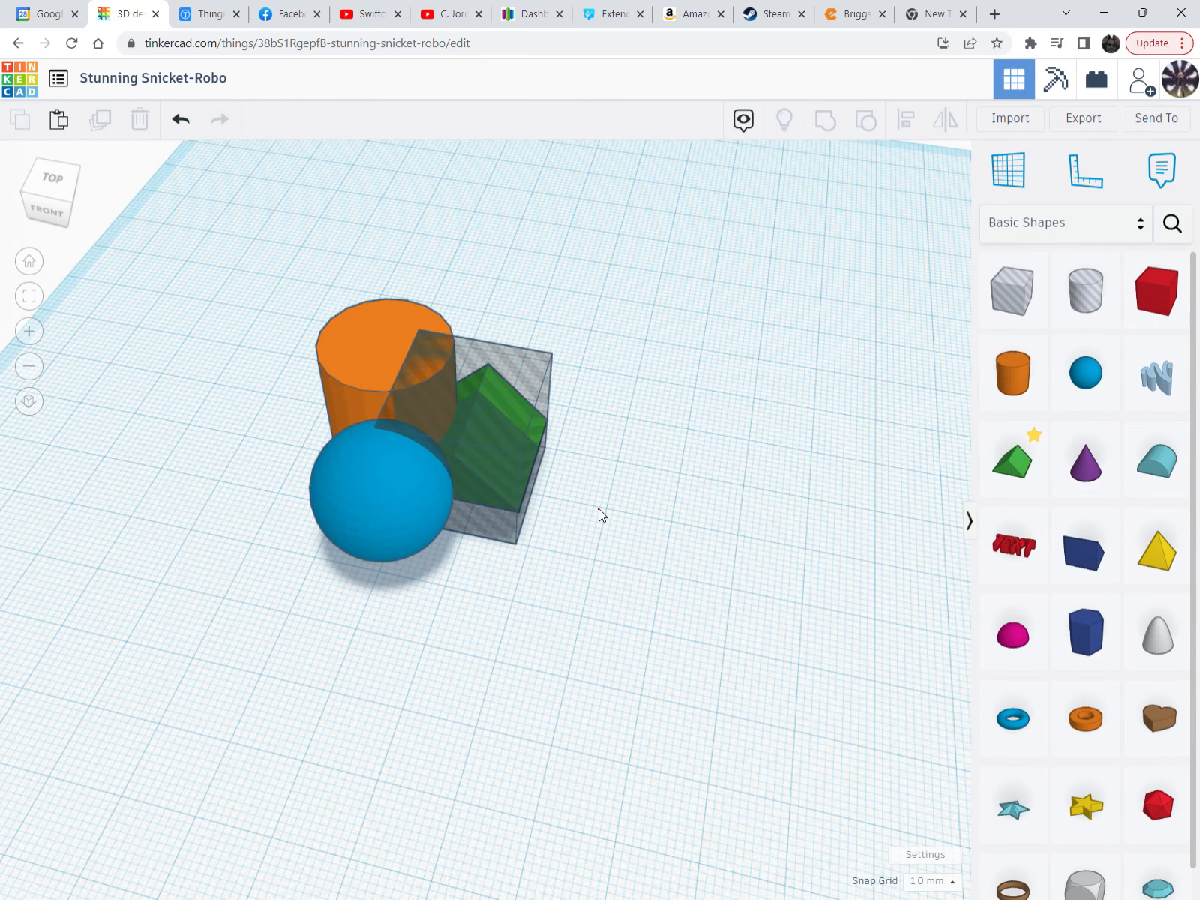
left_click_drag(598, 509, 514, 442)
right_click_drag(512, 444, 439, 508)
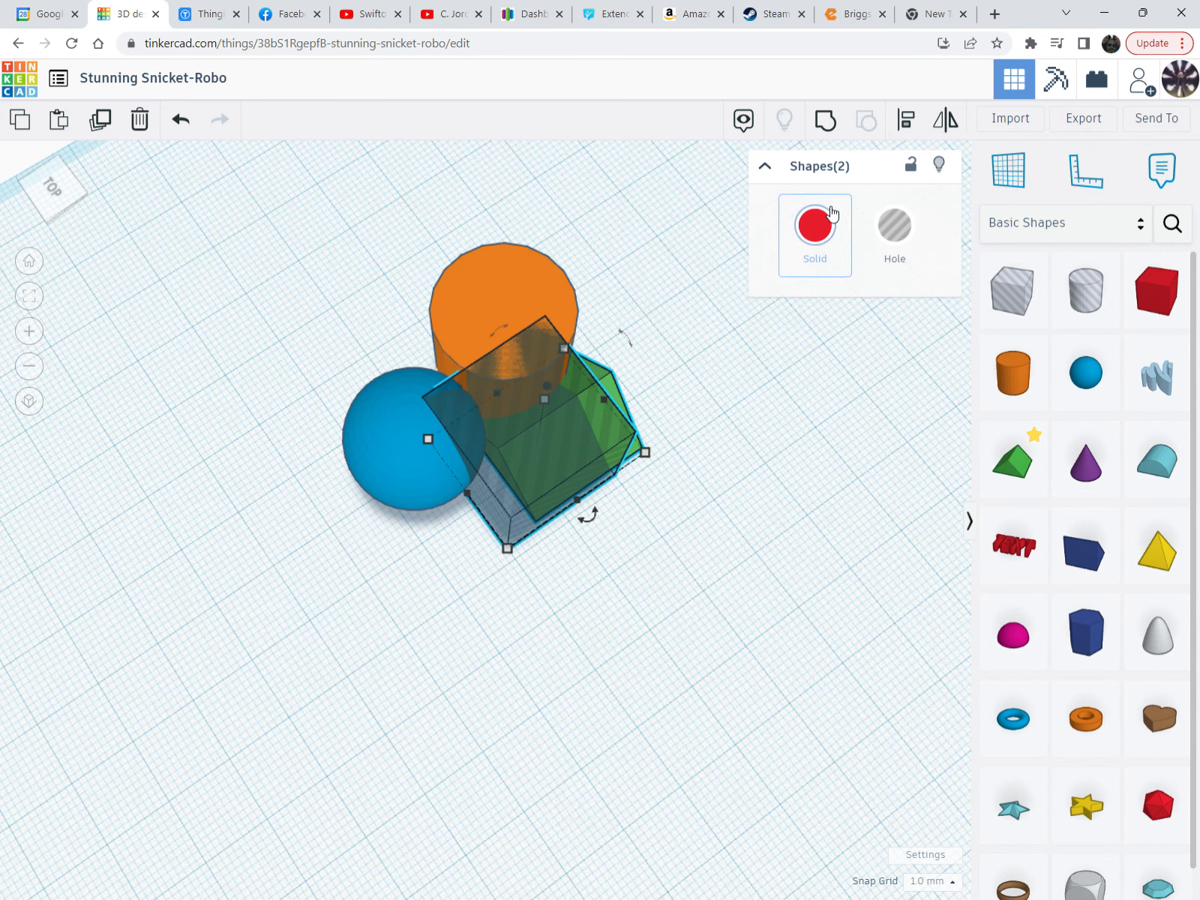
right_click_drag(846, 178, 647, 425)
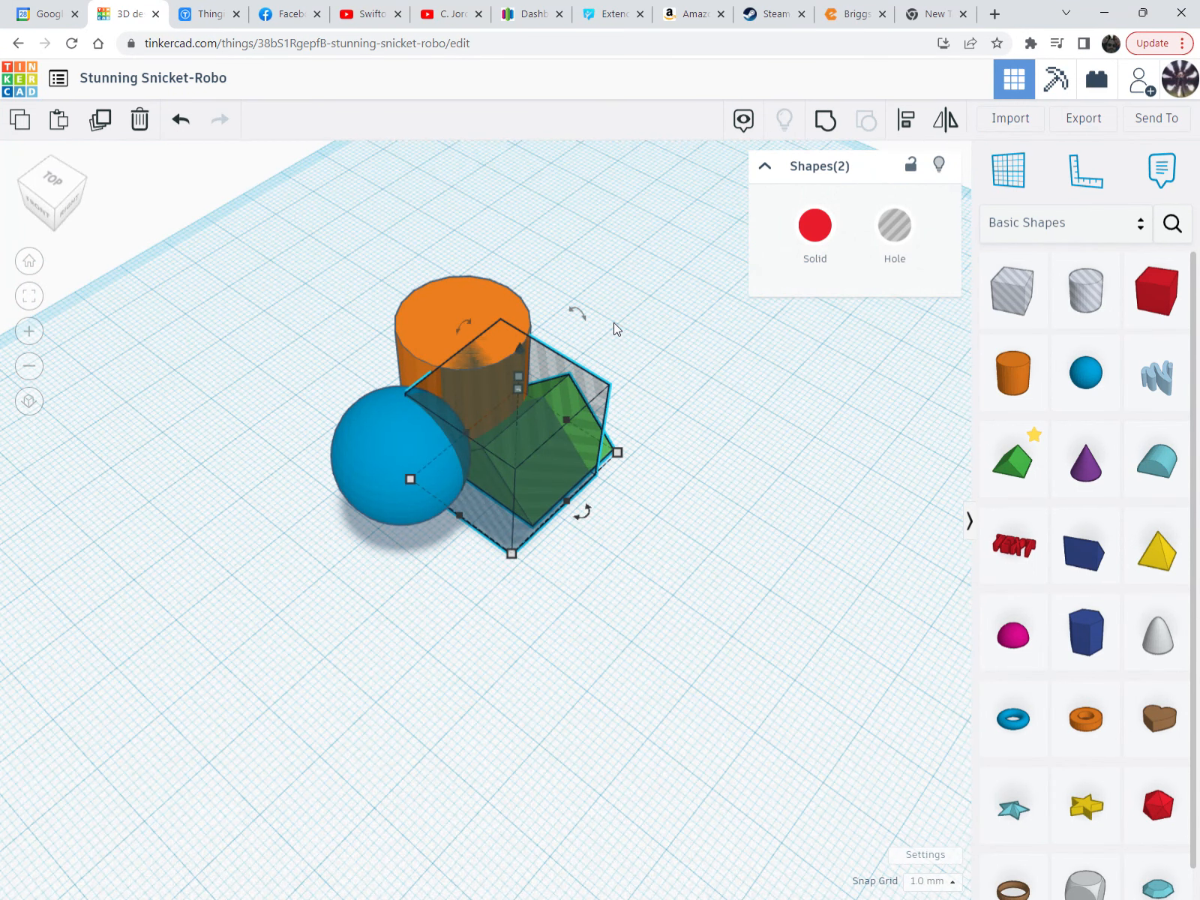
left_click(503, 378, "shift")
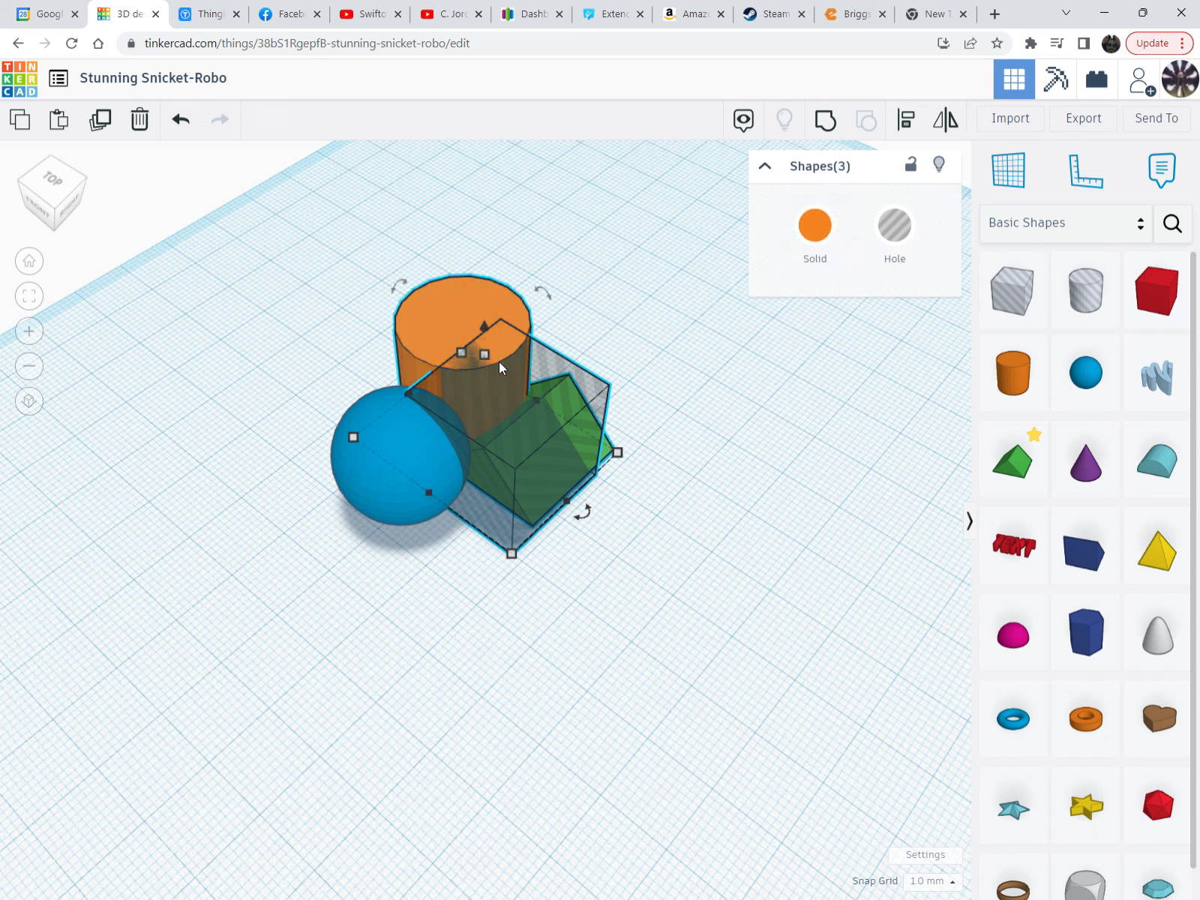
left_click(677, 460)
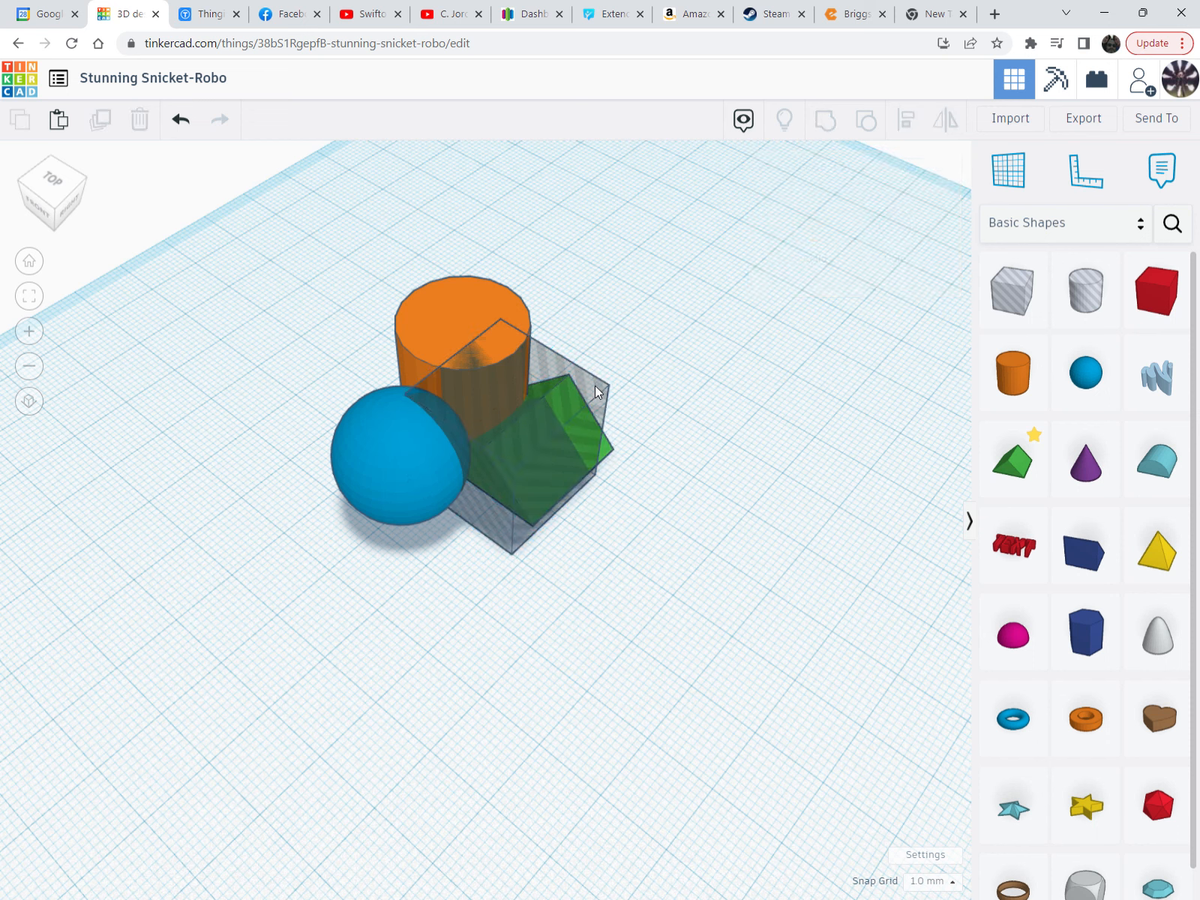
left_click(594, 385)
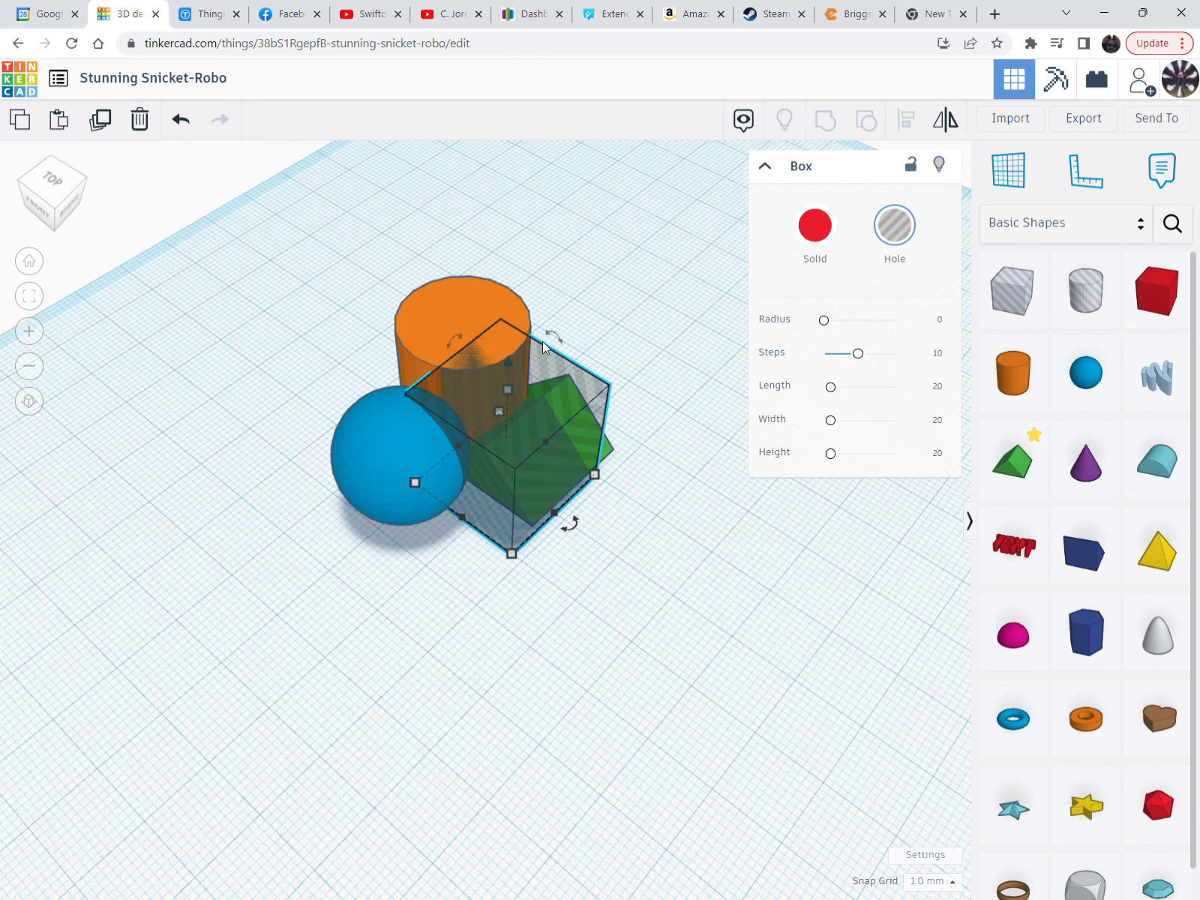
left_click(365, 429, "shift")
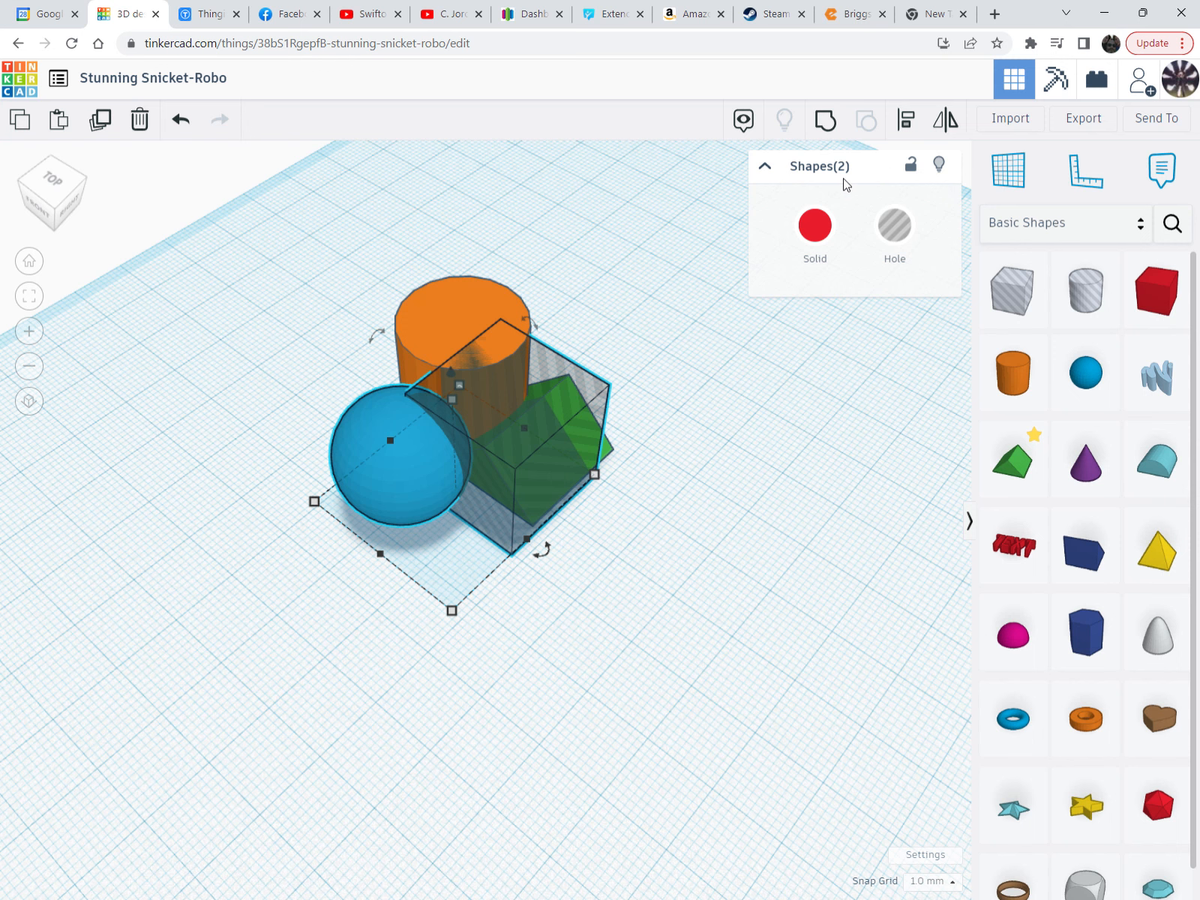
left_click(827, 122)
right_click_drag(493, 429, 481, 354)
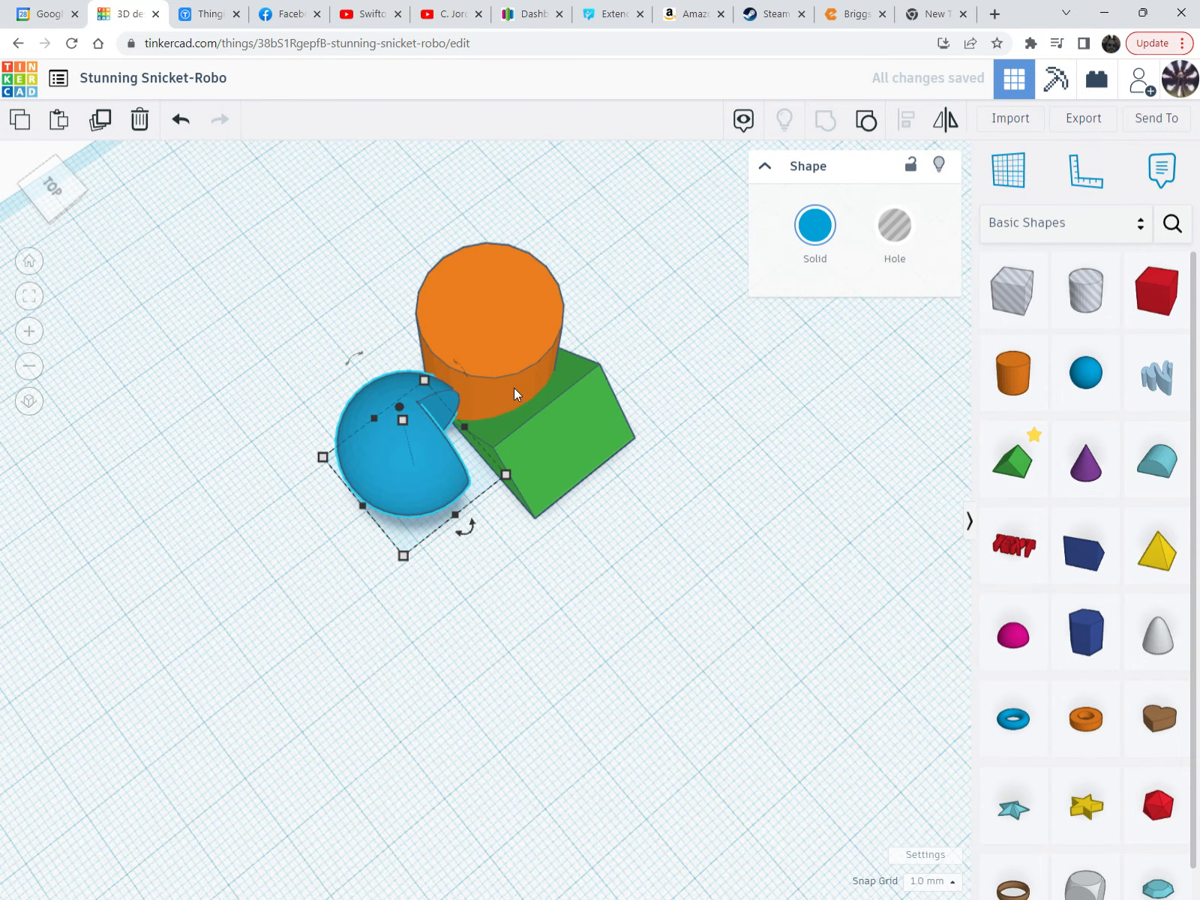
left_click(867, 120)
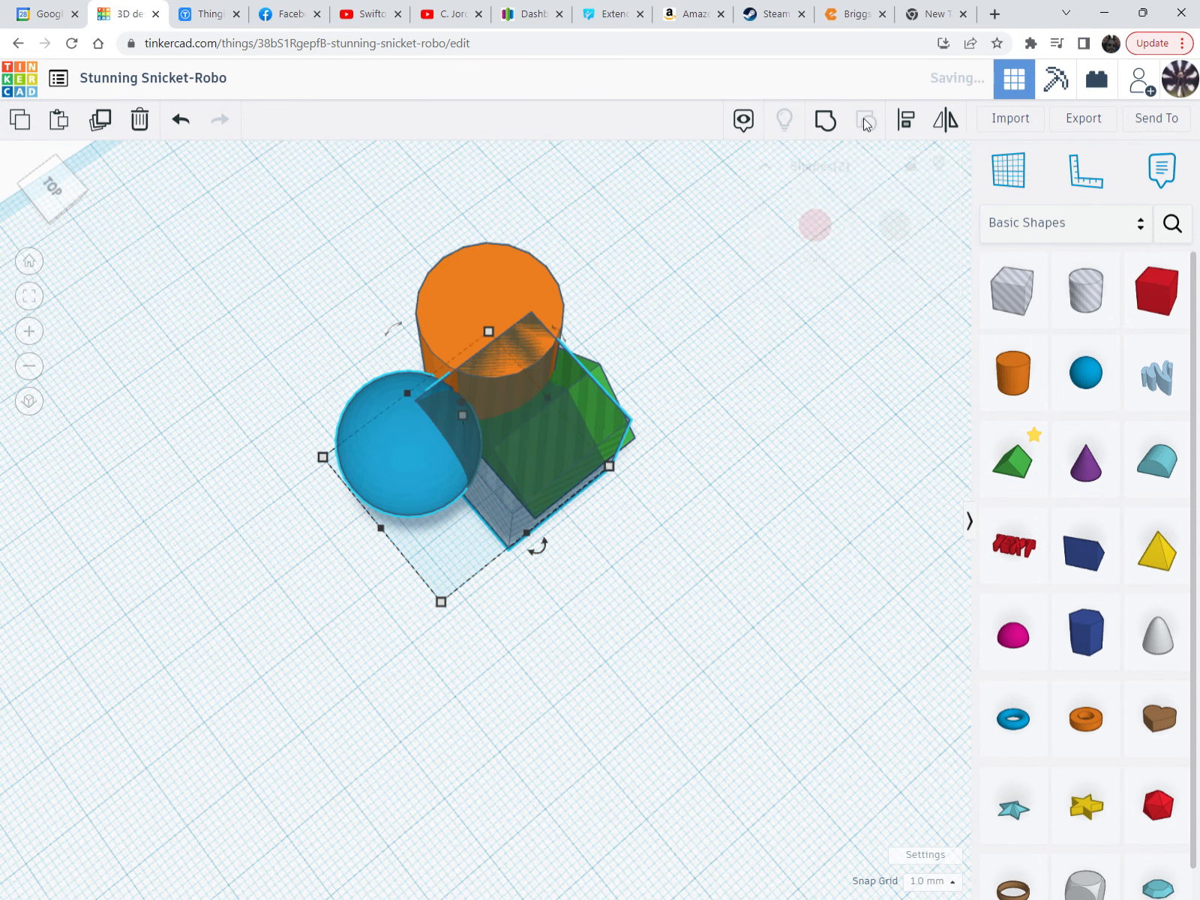
right_click_drag(639, 467, 557, 475)
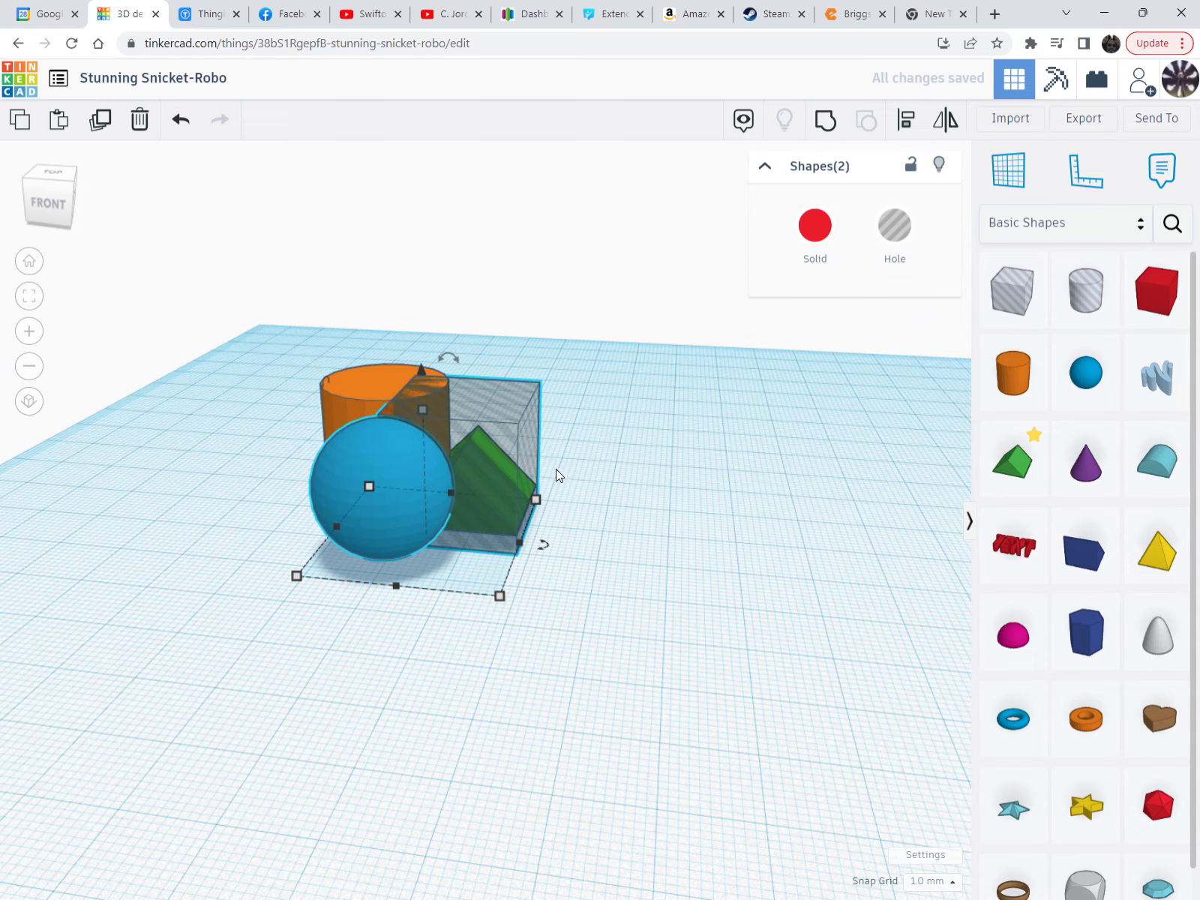
left_click(649, 454)
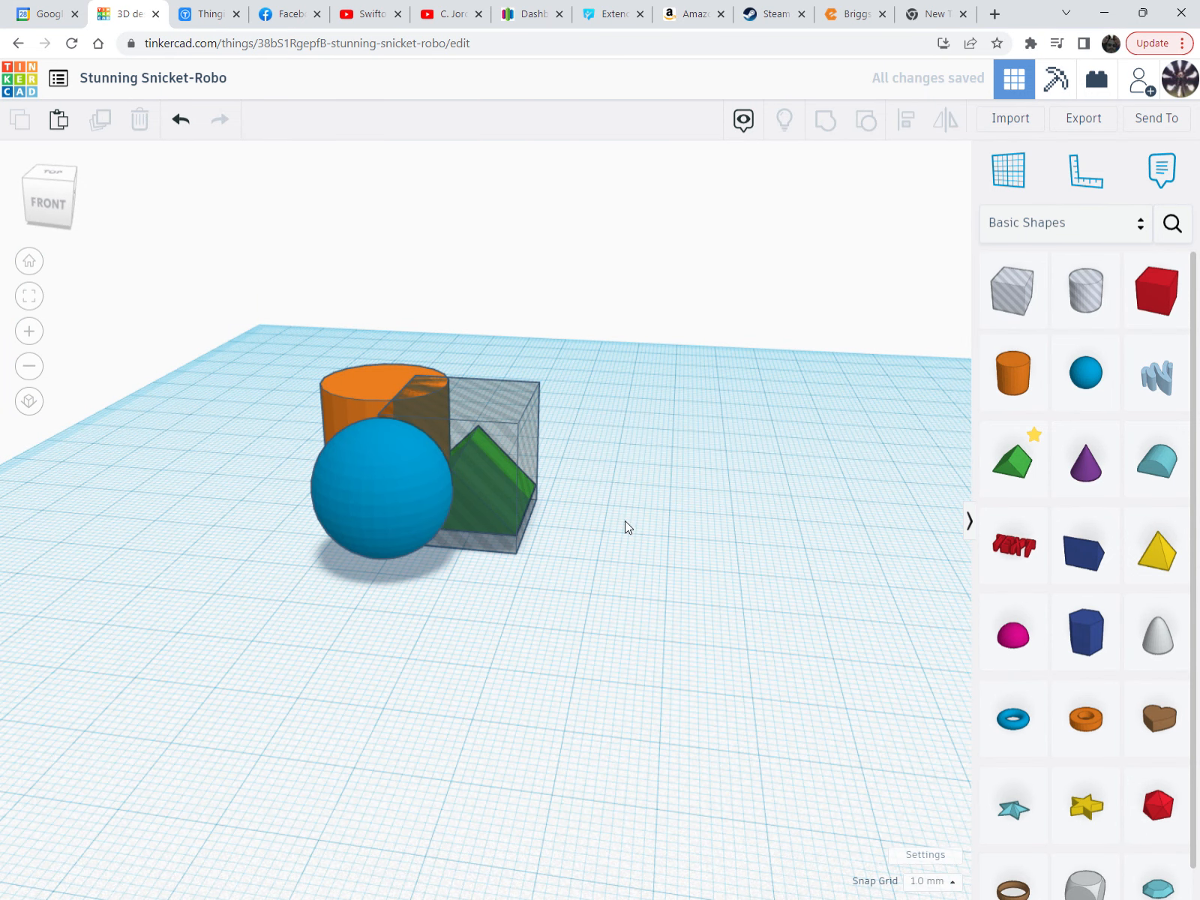
right_click_drag(625, 520, 601, 354)
left_click_drag(631, 268, 215, 625)
right_click_drag(216, 625, 490, 359)
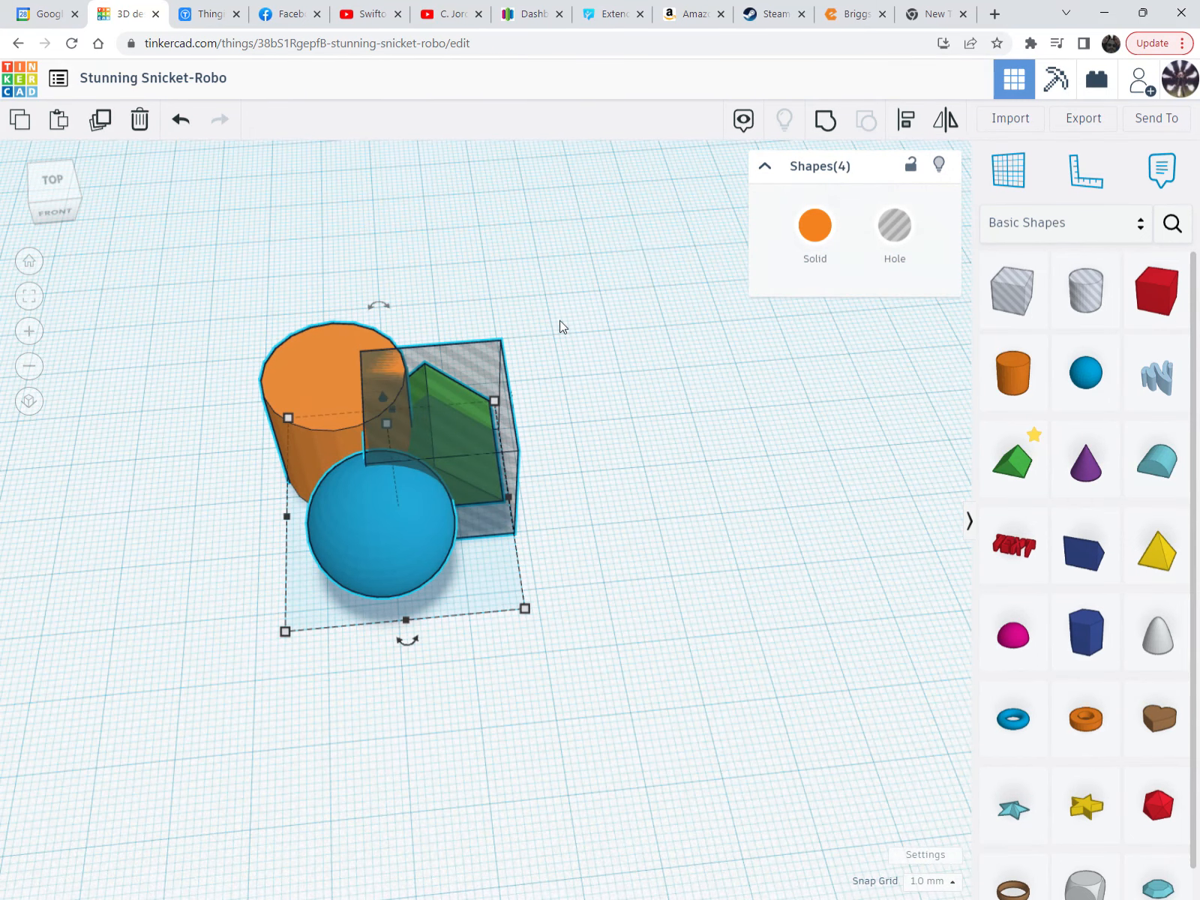
left_click(829, 125)
right_click_drag(646, 382, 447, 462)
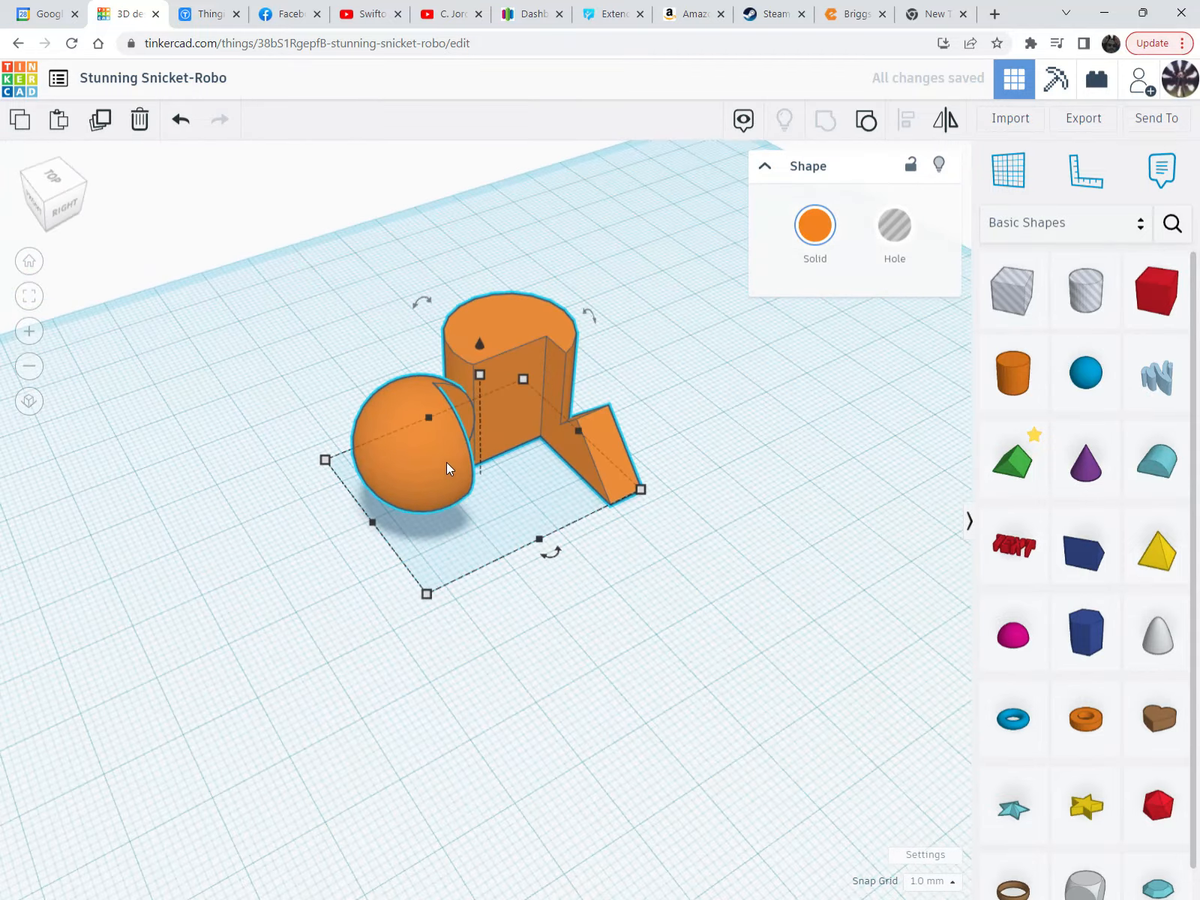
left_click_drag(447, 463, 412, 432)
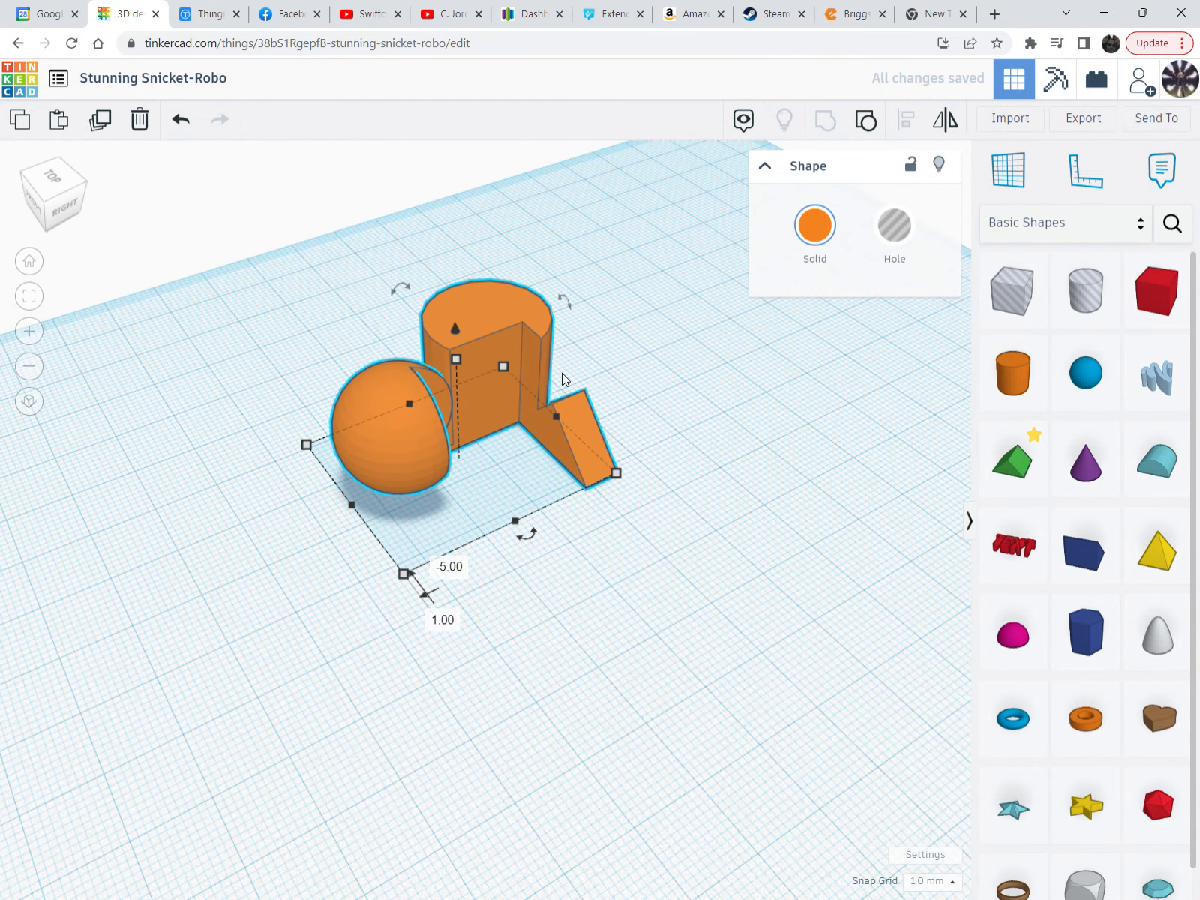
right_click_drag(438, 454, 627, 538)
left_click(865, 122)
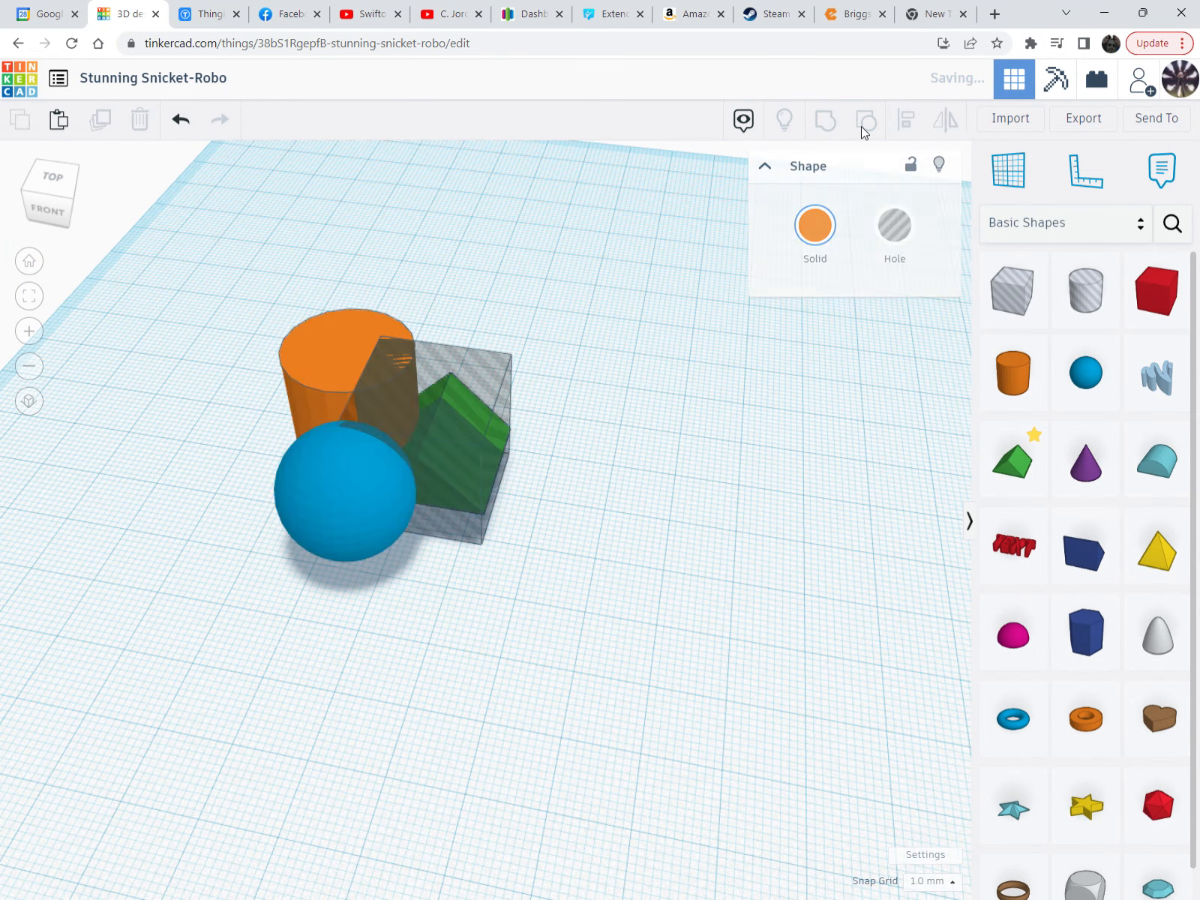
middle_click_drag(529, 623, 583, 624)
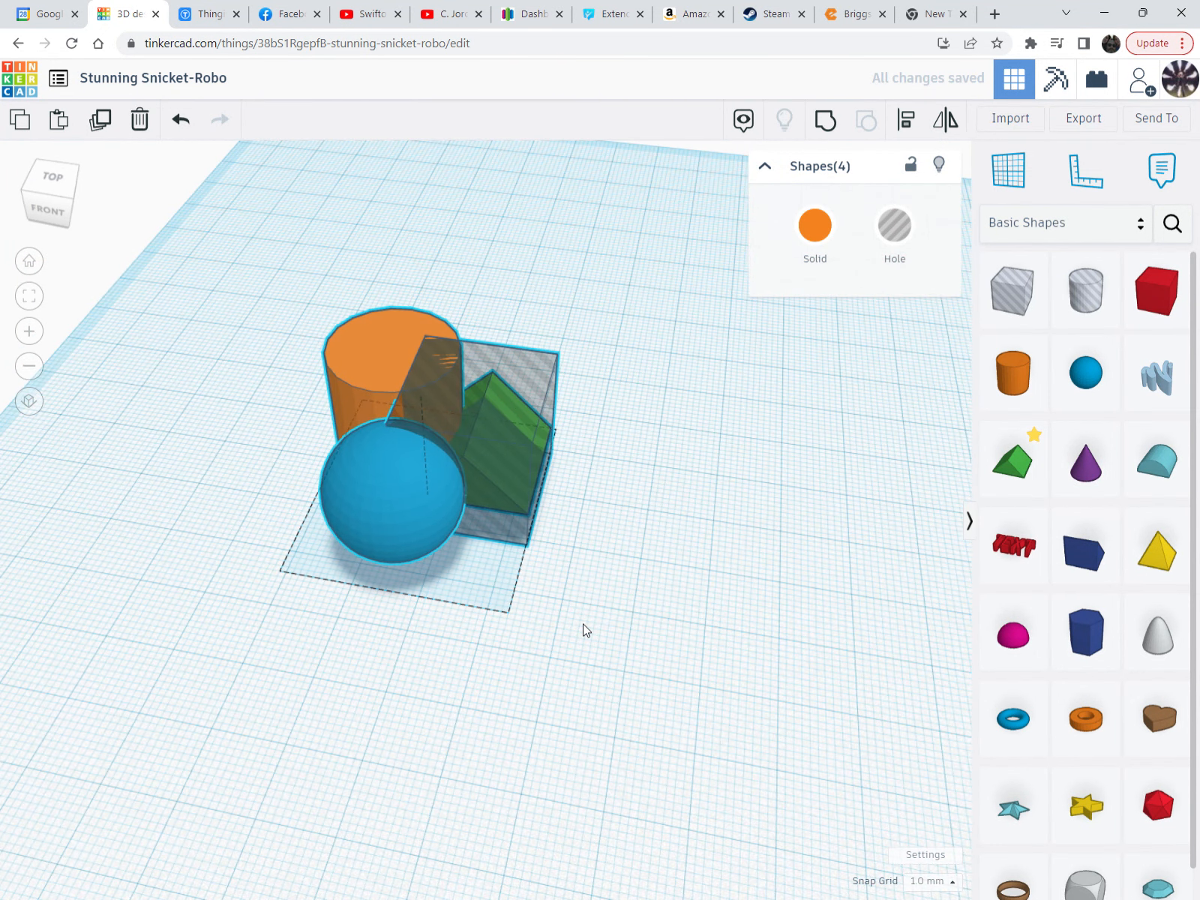
Copy the blue sphere, place the copy to its right and drop it onto the workplane
scroll(579, 664, "down", 1)
scroll(578, 663, "down", 1)
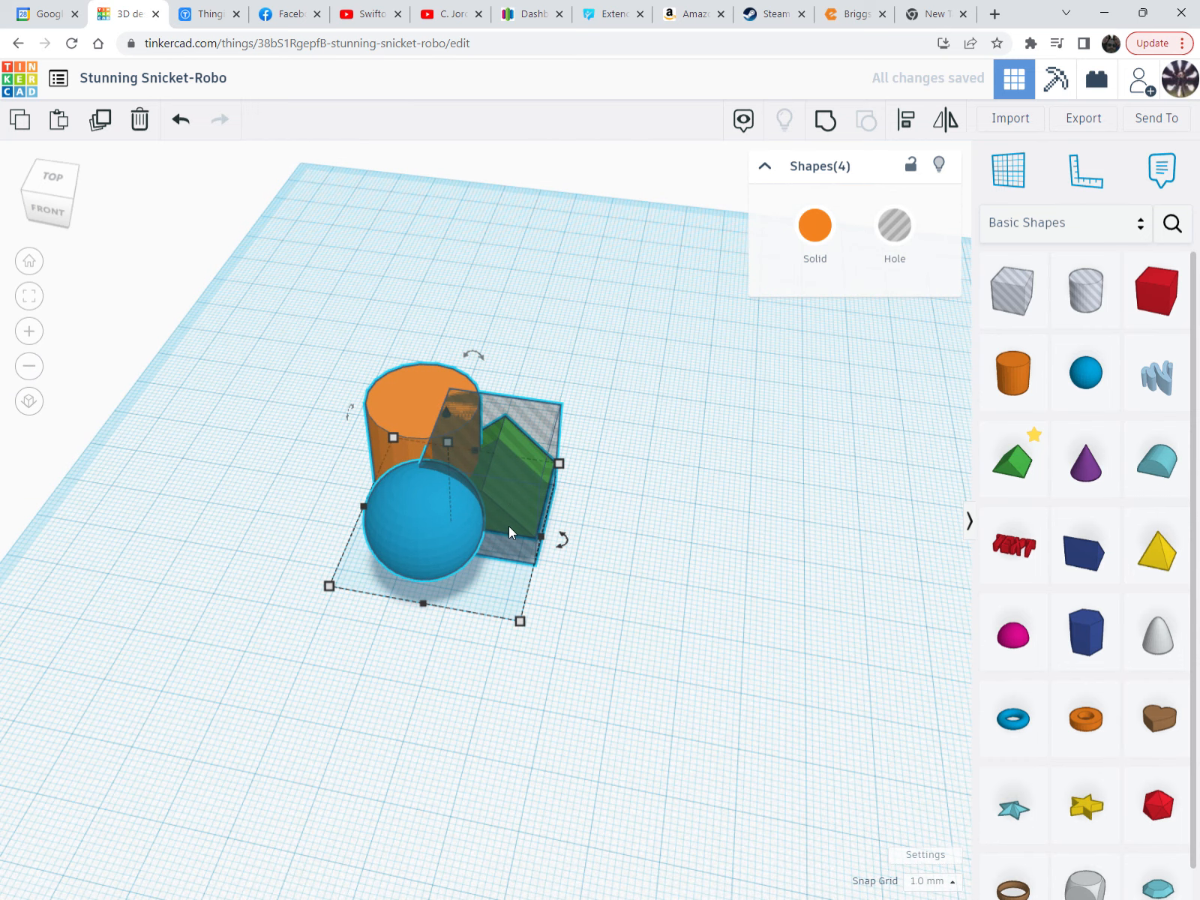
left_click(362, 550)
left_click_drag(422, 530, 421, 546)
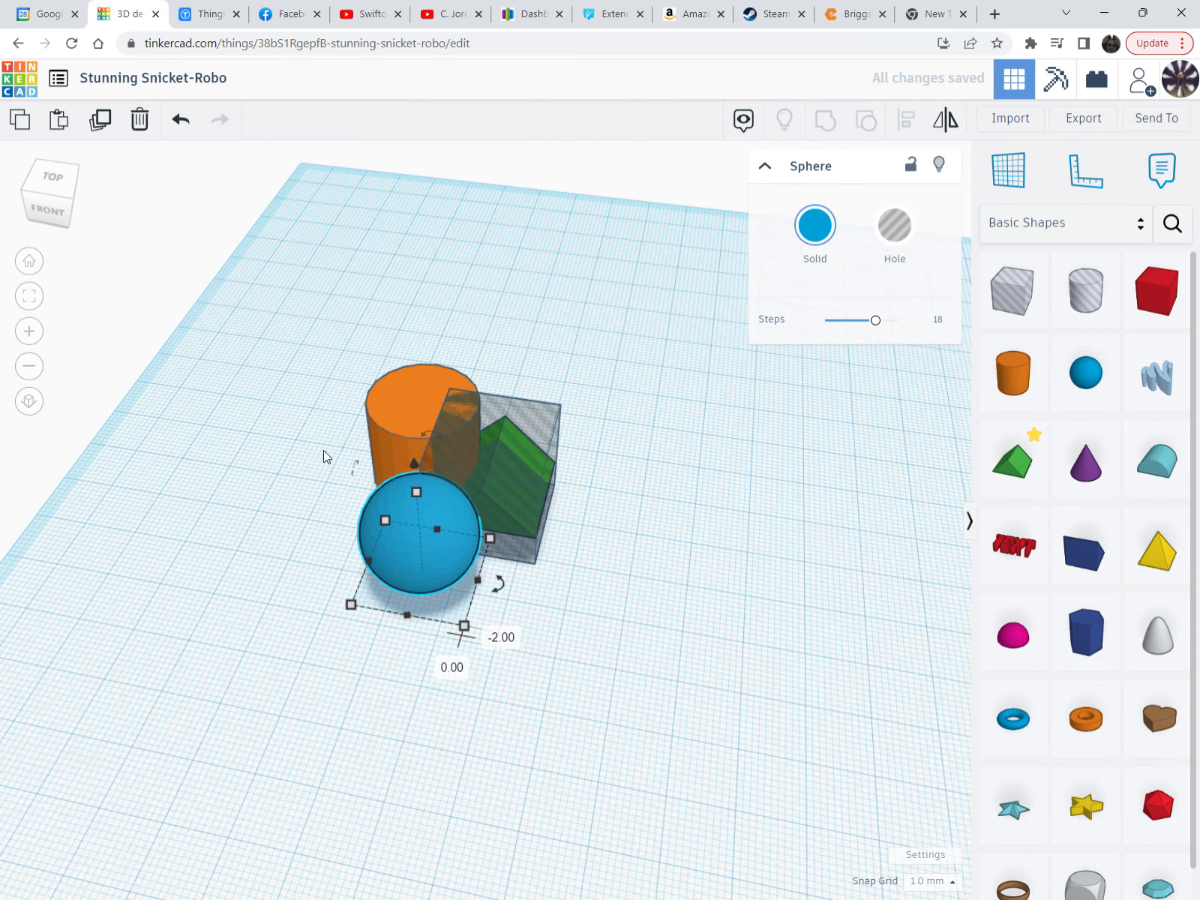
left_click(111, 138)
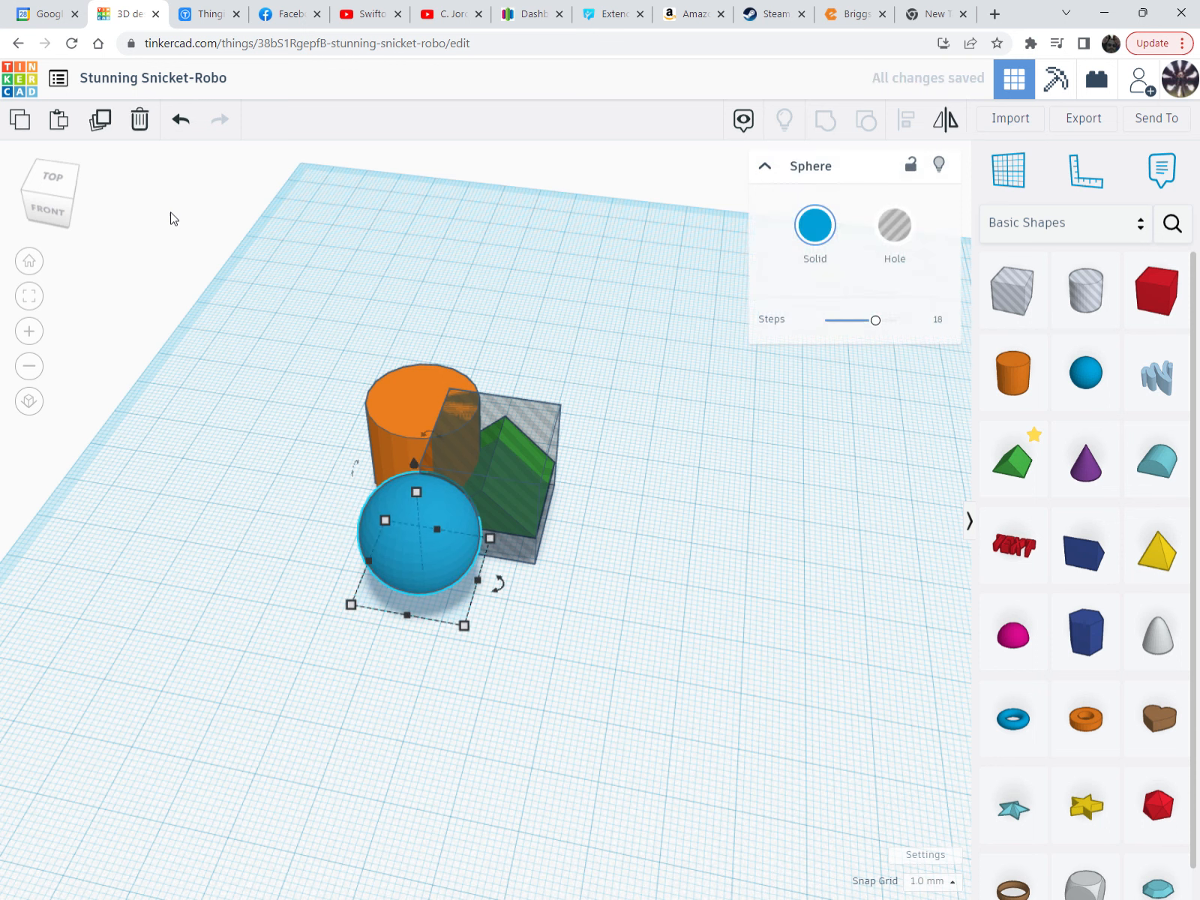
left_click_drag(414, 553, 505, 576)
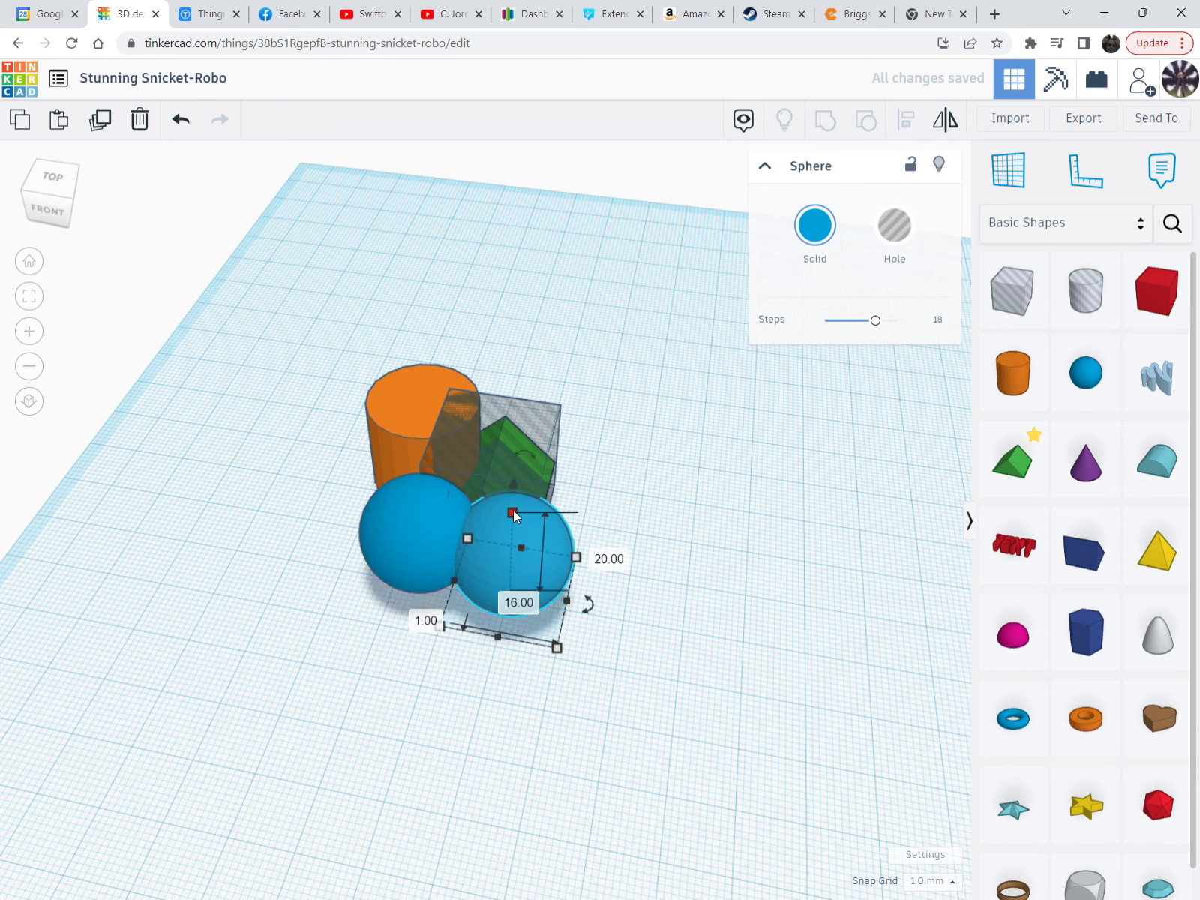
left_click_drag(512, 492, 557, 231)
right_click_drag(537, 431, 646, 418)
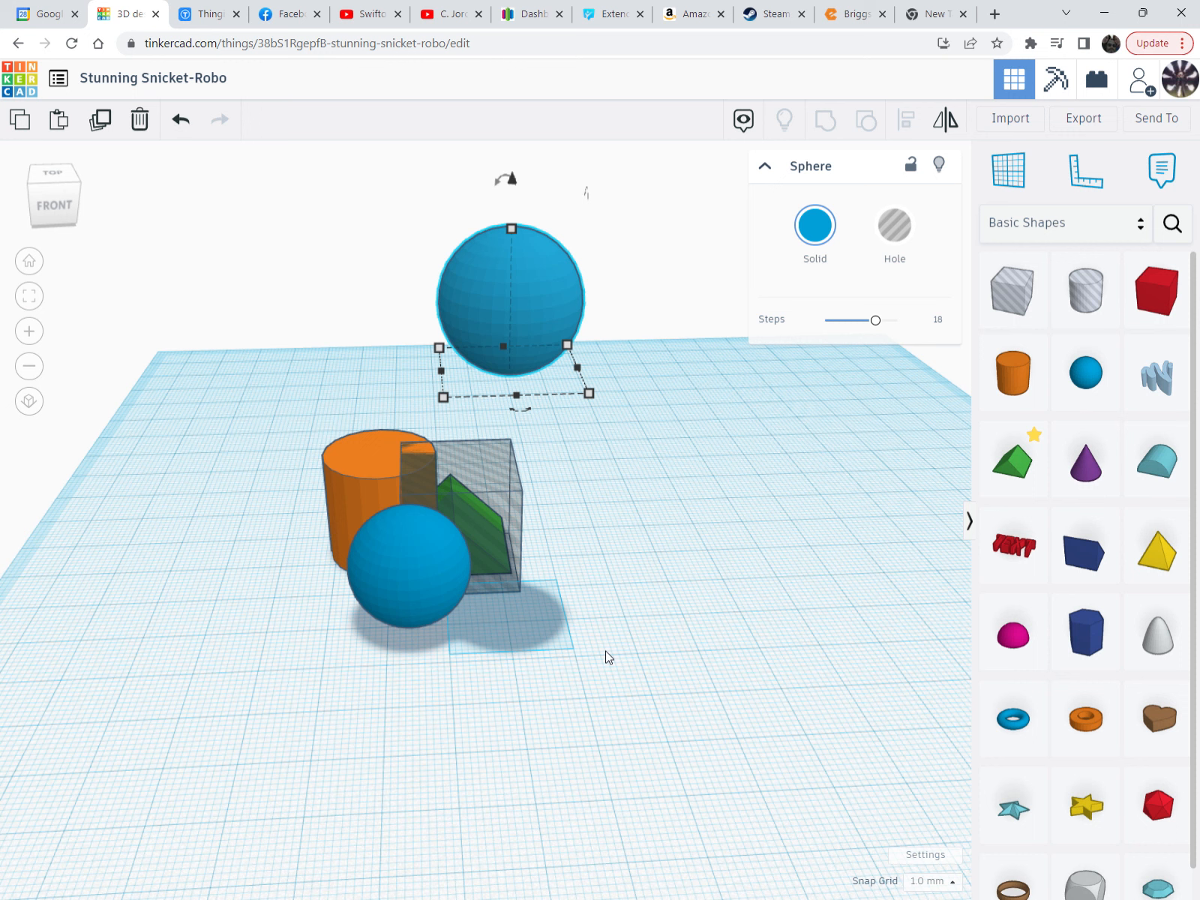
key("d")
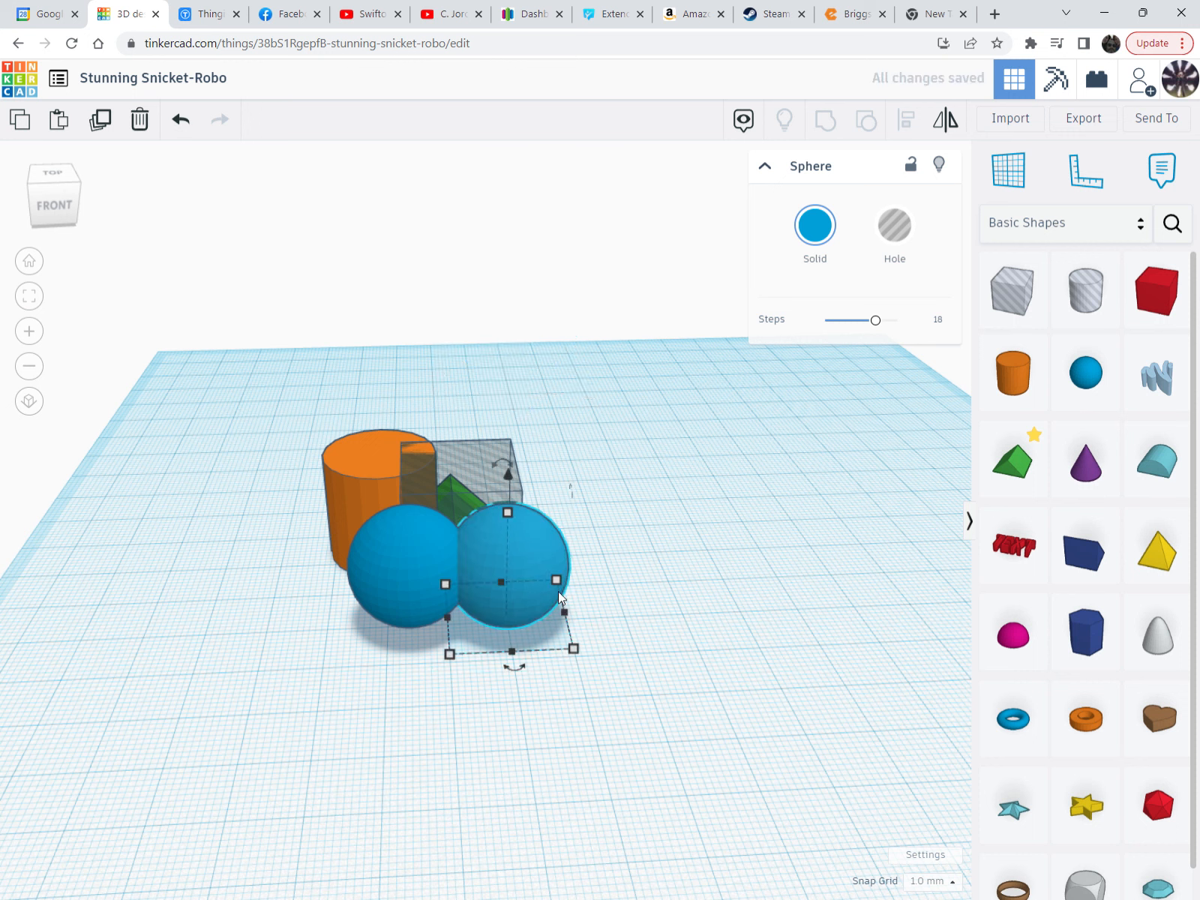
Add a new sphere on the open workplane and focus the view on the left sphere
middle_click_drag(681, 568, 330, 649)
left_click_drag(1087, 373, 682, 691)
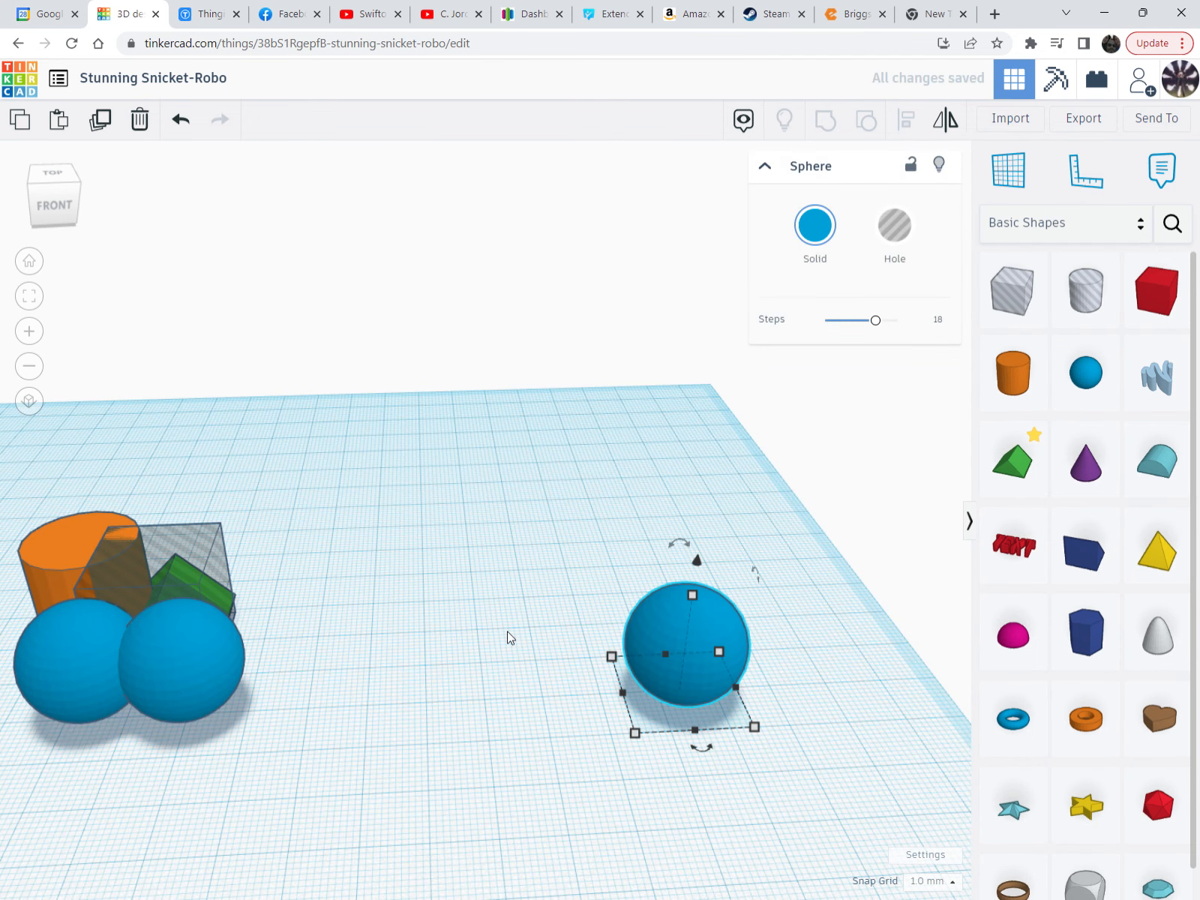
scroll(695, 642, "up", 5)
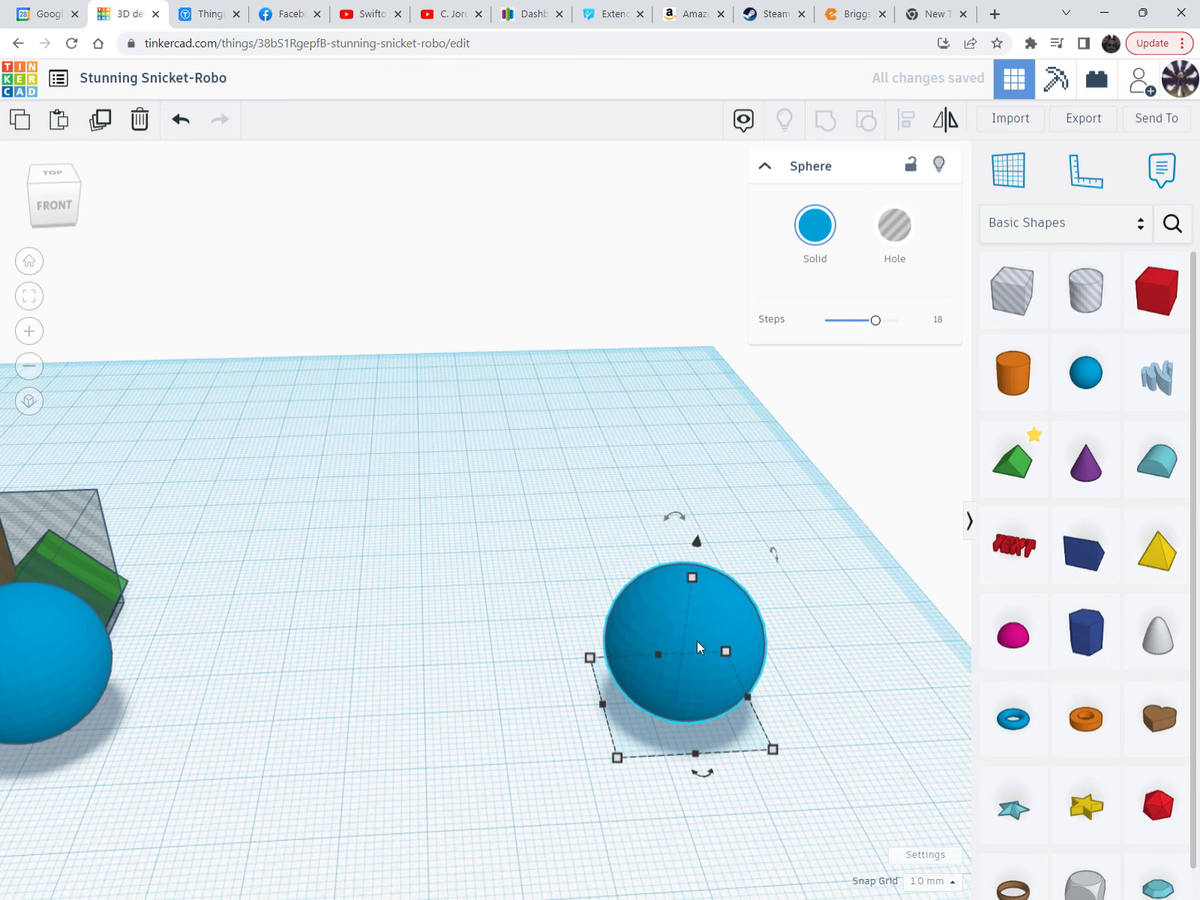
scroll(698, 642, "down", 3)
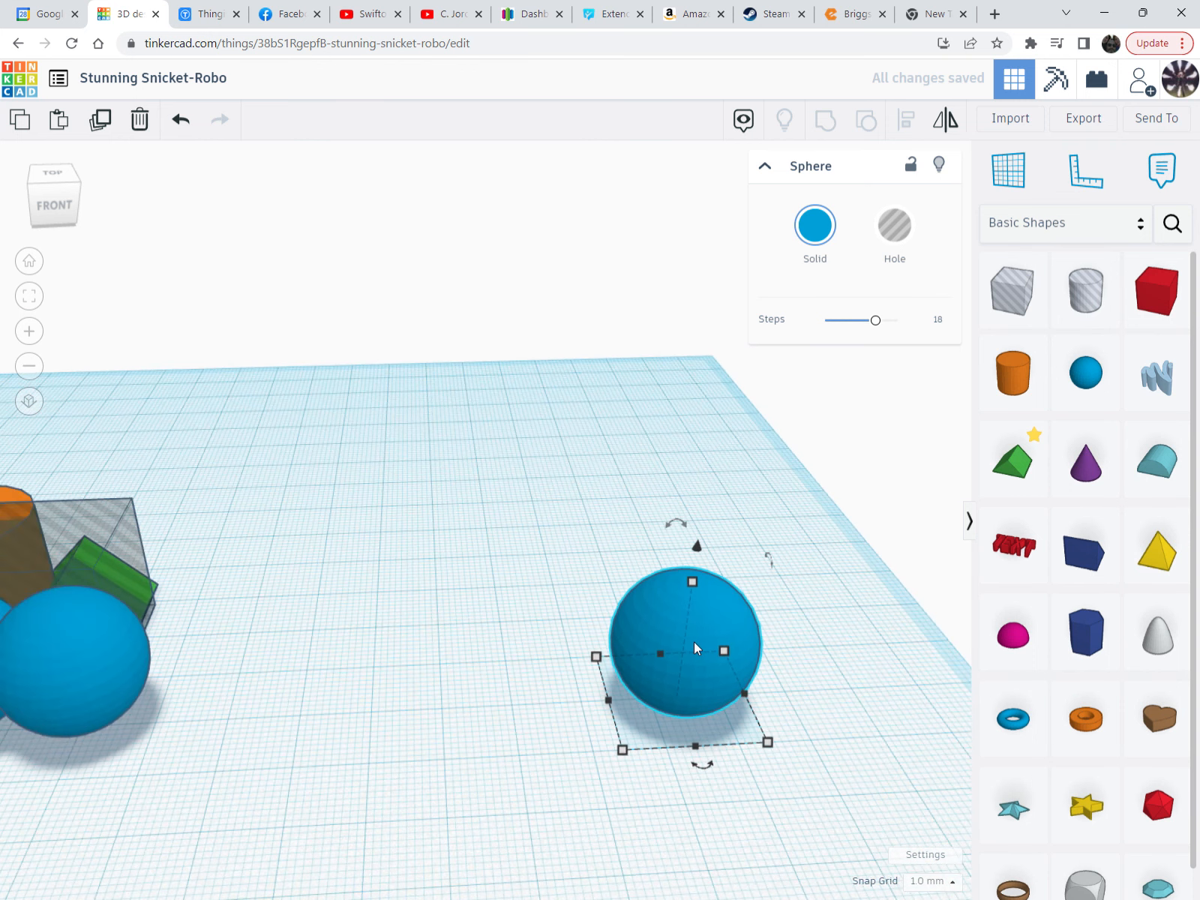
left_click(57, 646)
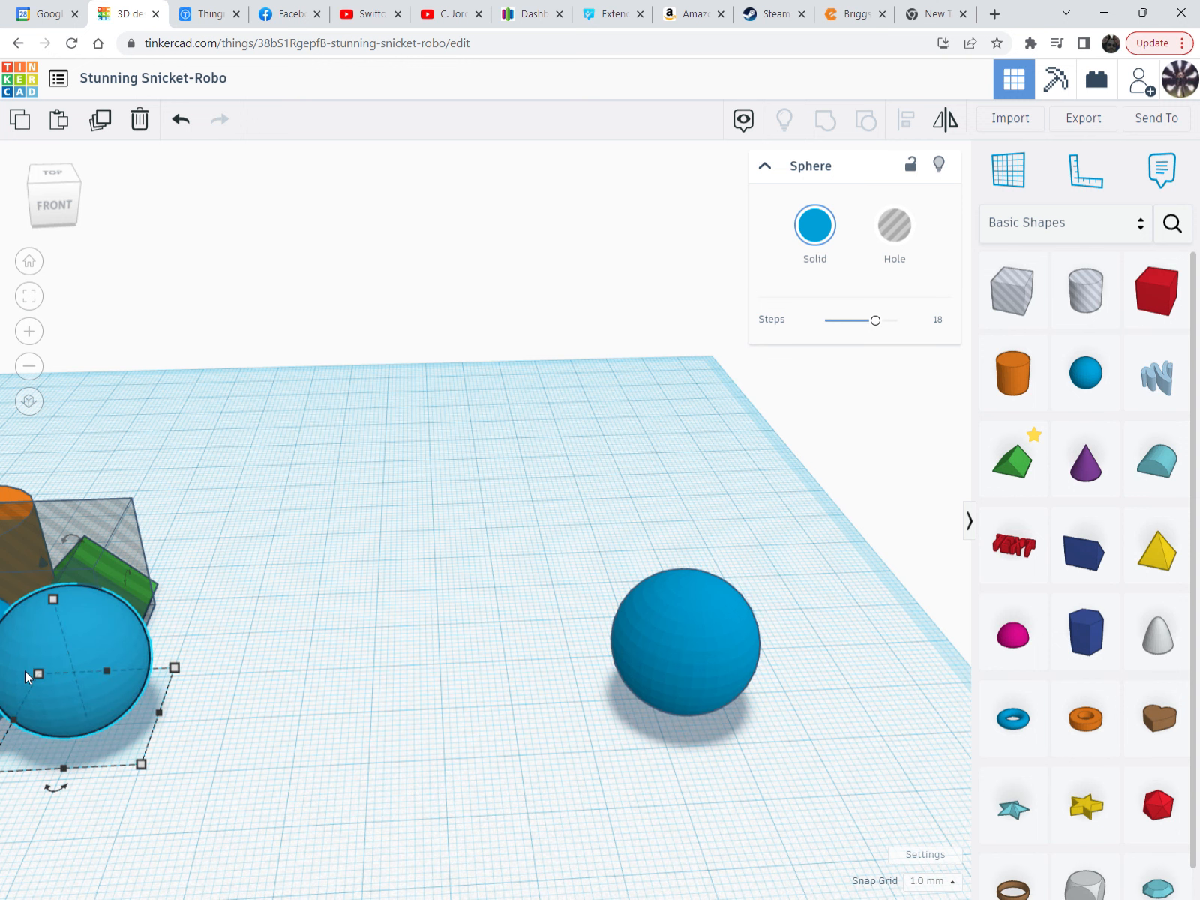
key("f")
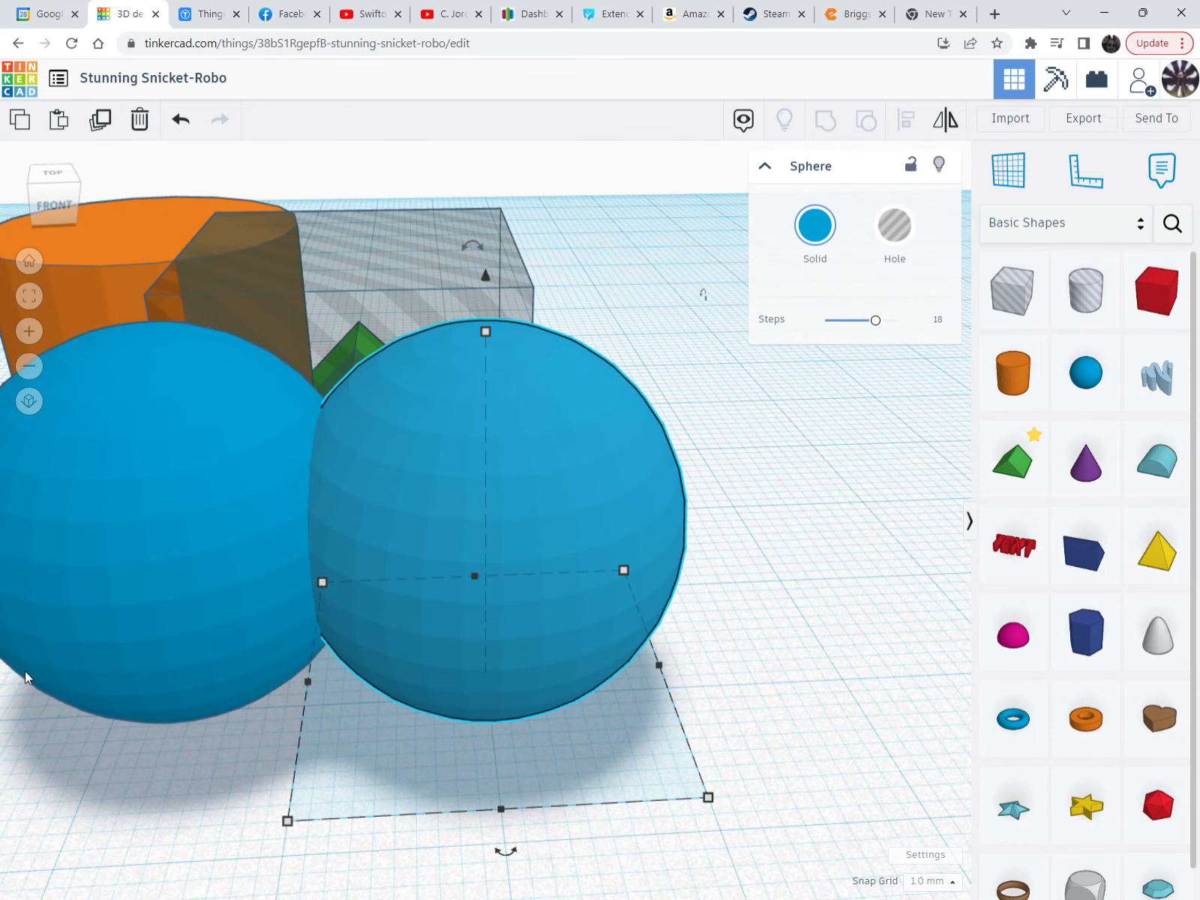
Raise the orange cylinder to 12.00 mm elevation above the green roof
scroll(25, 671, "down", 5)
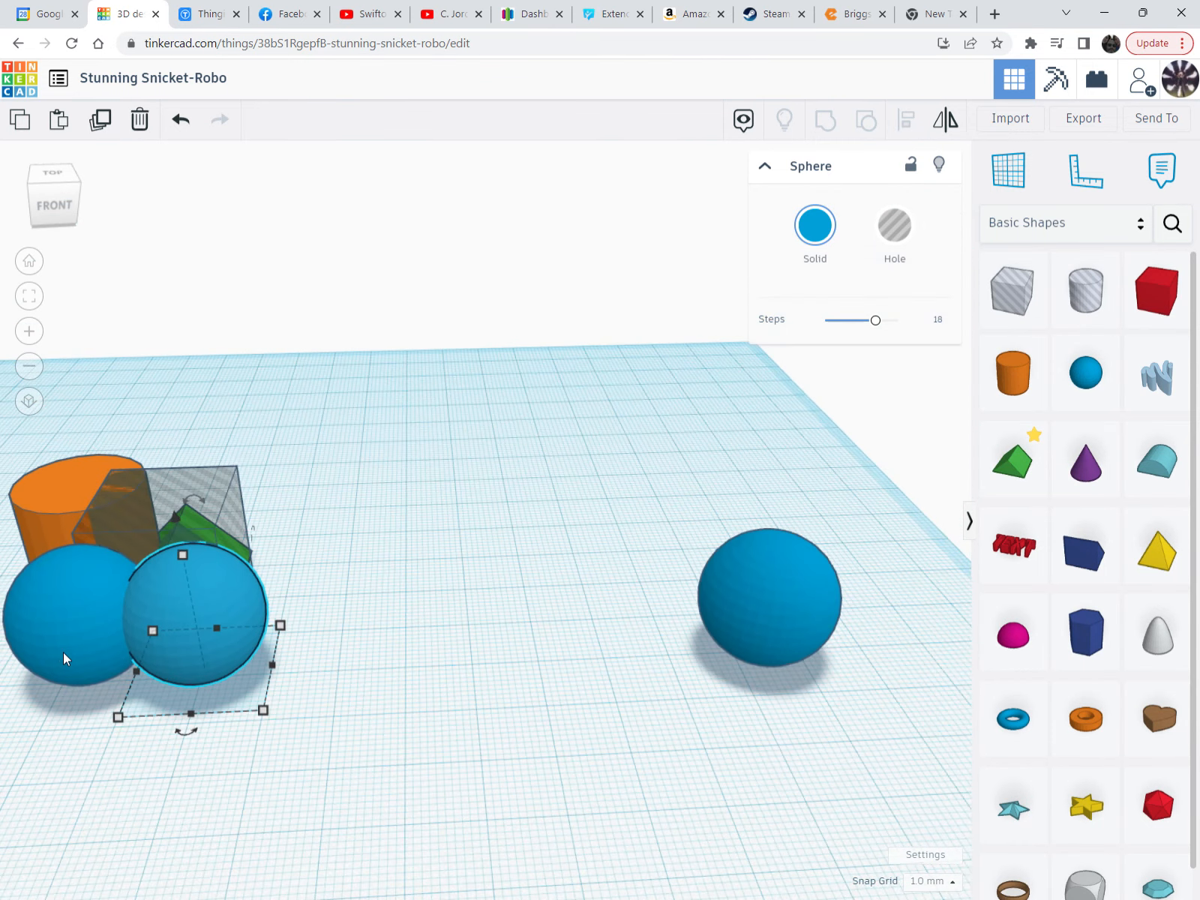
scroll(77, 534, "up", 2)
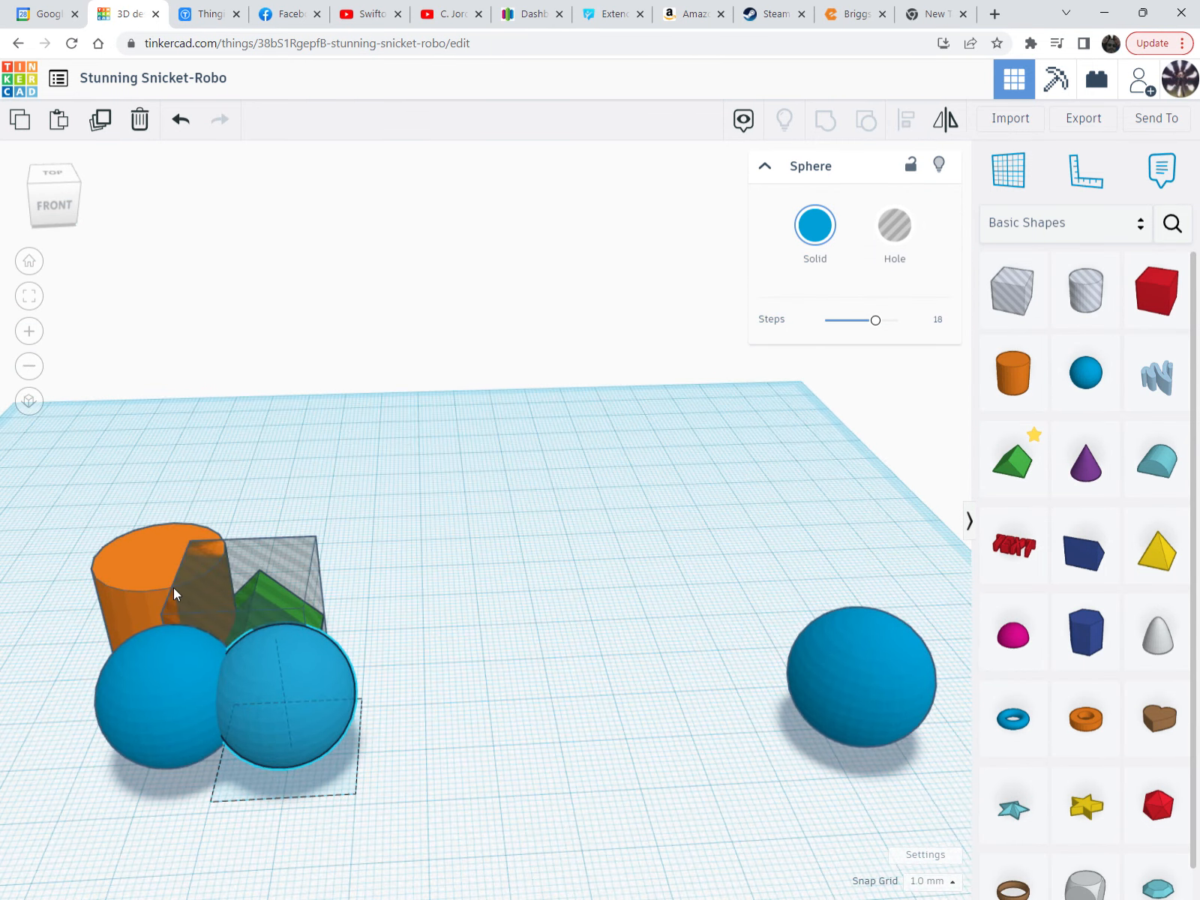
left_click(135, 568)
key("f")
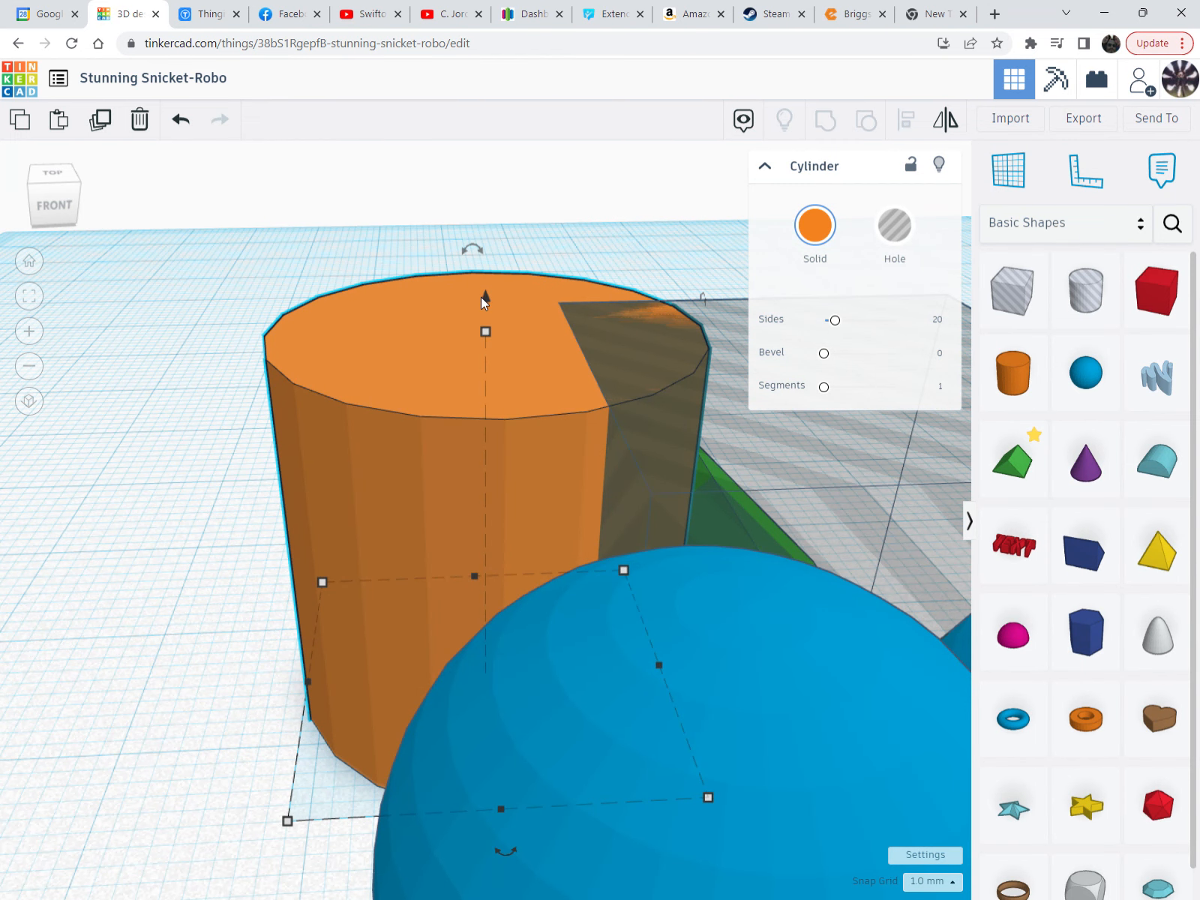
left_click_drag(481, 297, 536, 4)
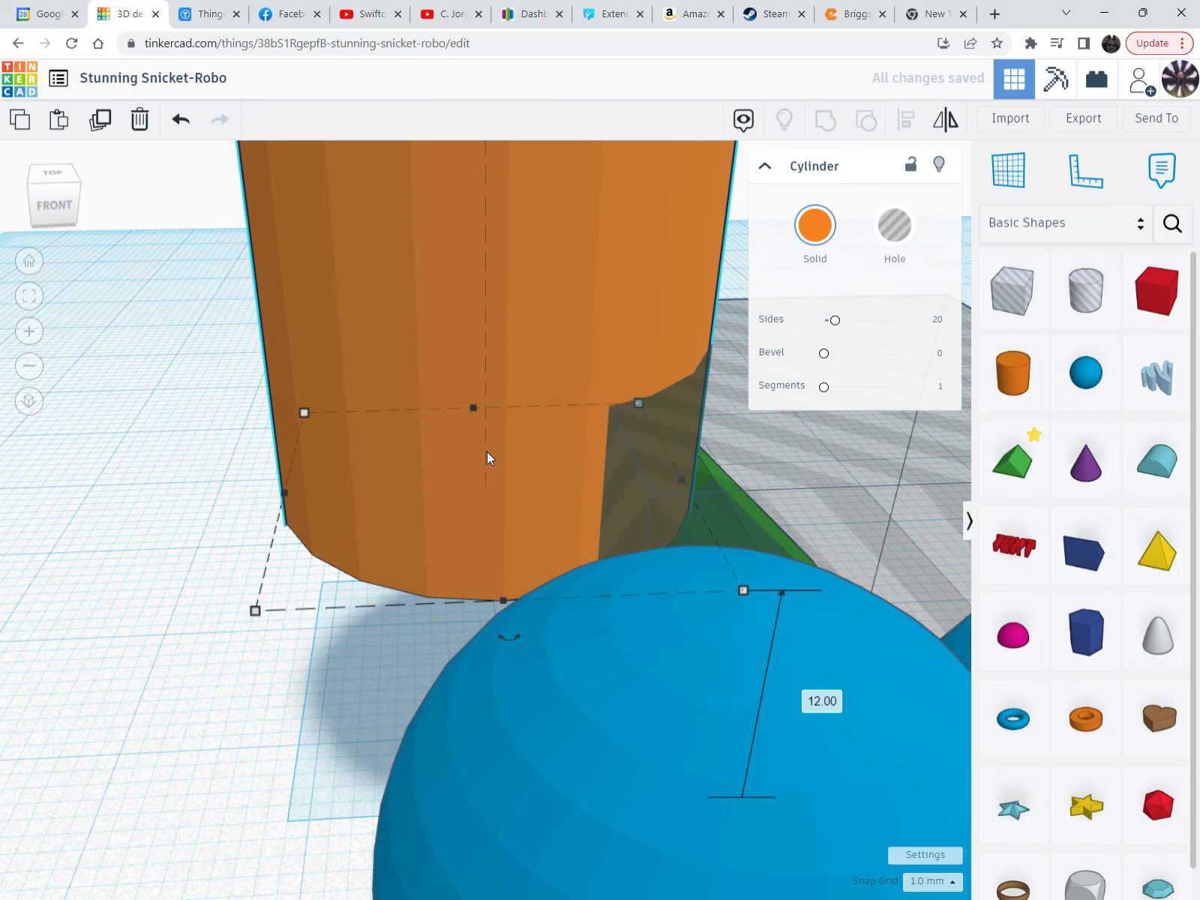
scroll(488, 457, "down", 5)
right_click_drag(476, 434, 523, 447)
scroll(514, 459, "up", 4)
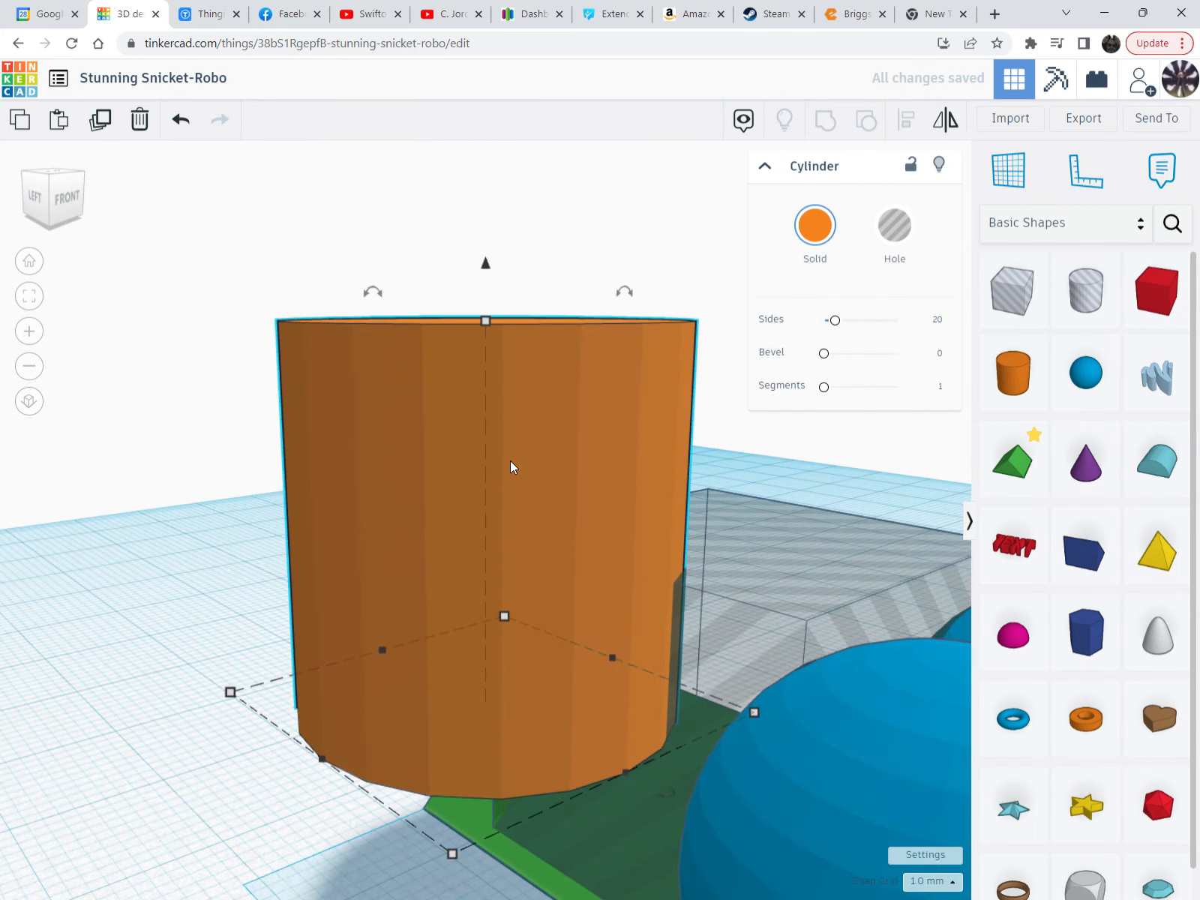
scroll(477, 552, "down", 3)
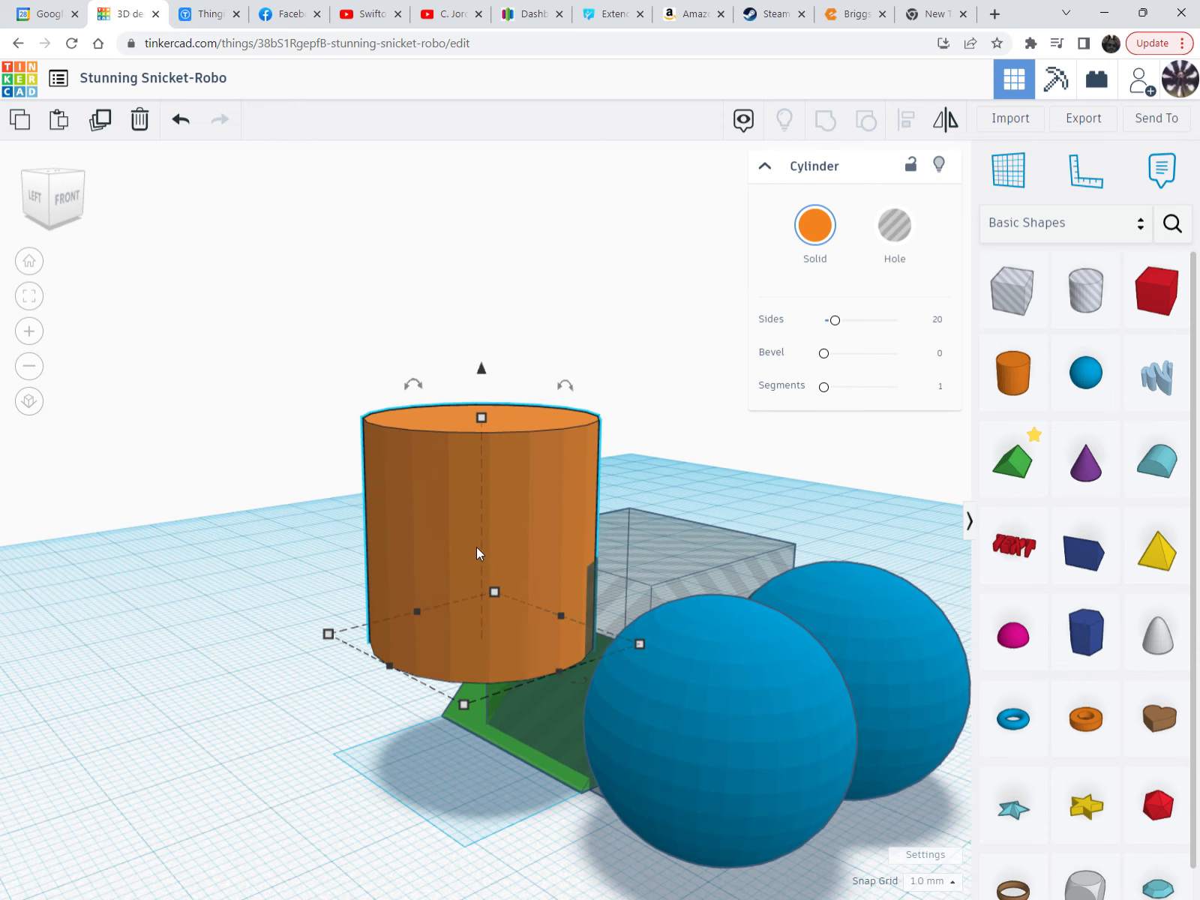
Drop the orange cylinder back onto the workplane and duplicate it
key("d")
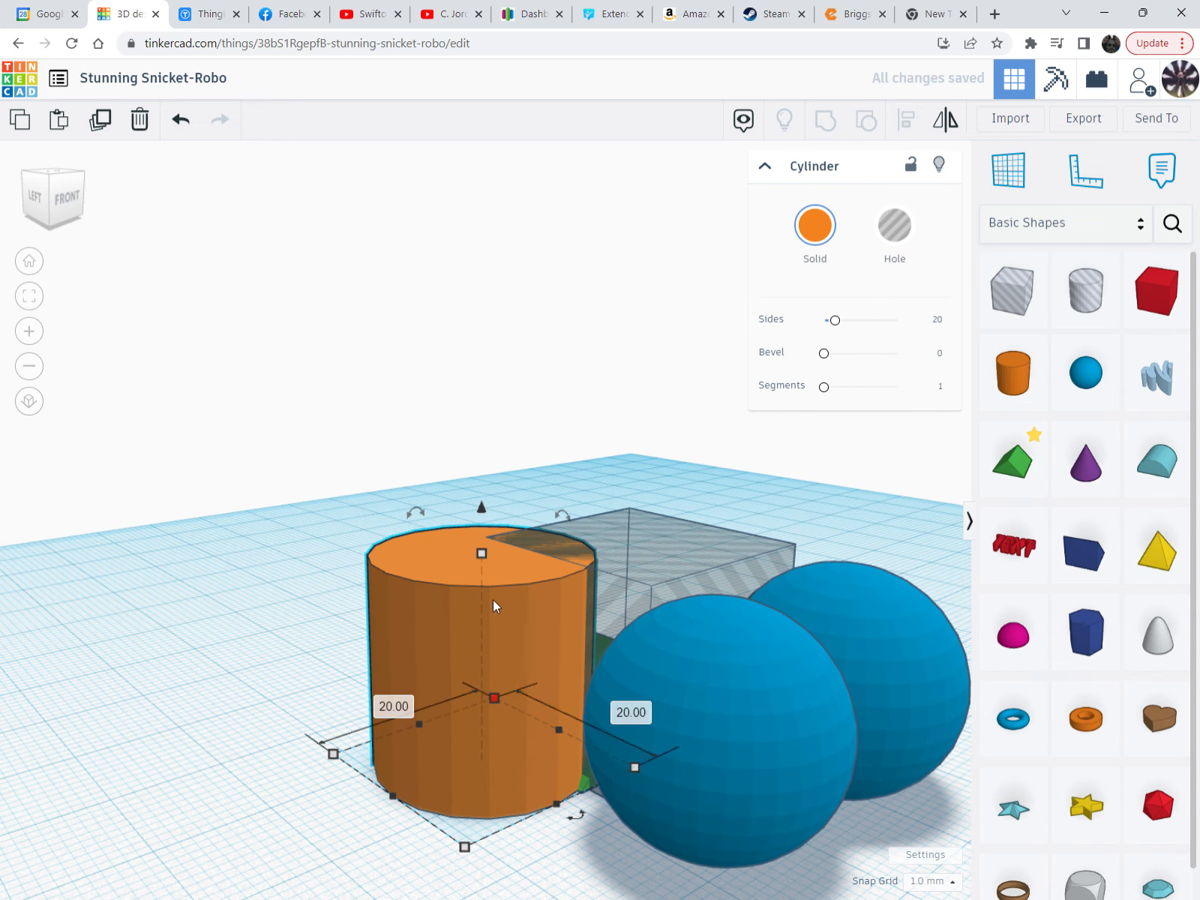
scroll(501, 634, "down", 2)
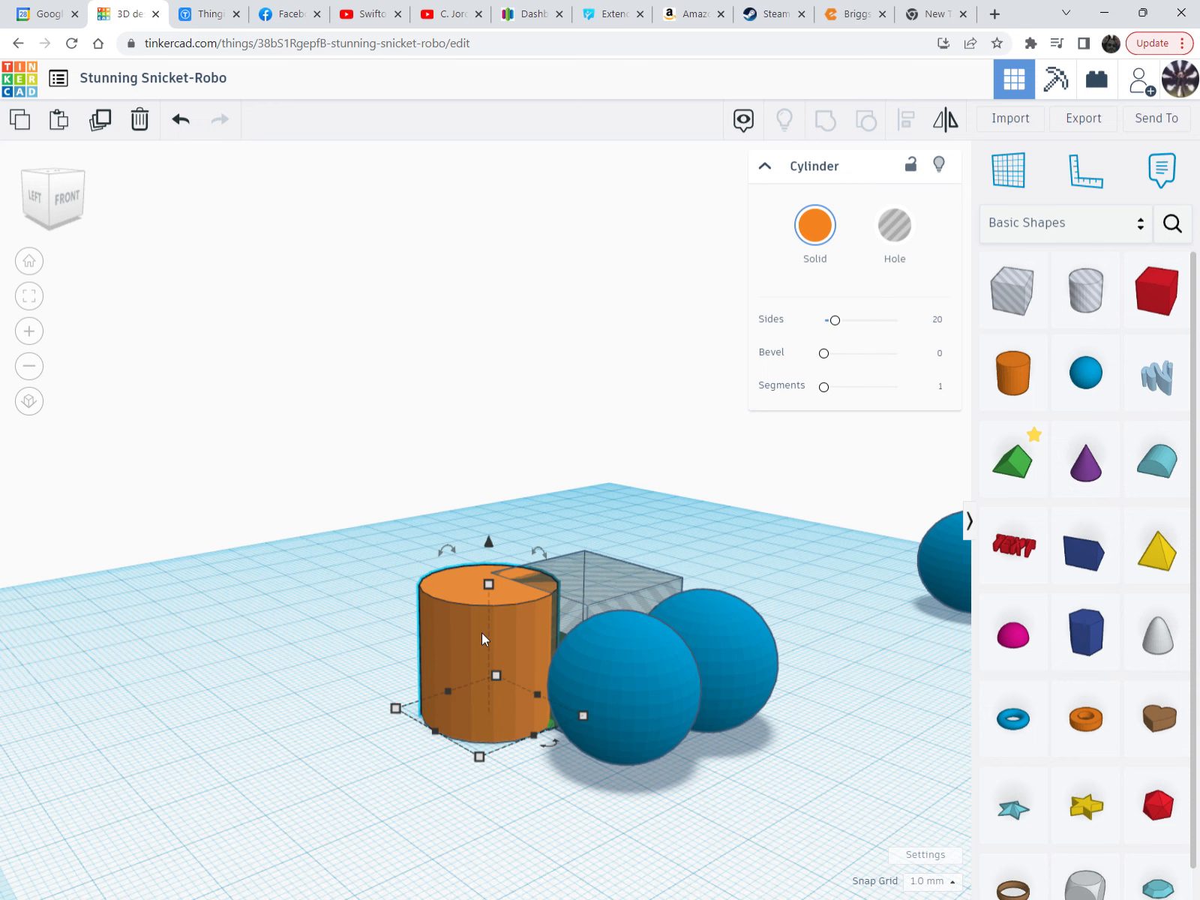
key("ctrl+v")
right_click_drag(561, 589, 352, 724)
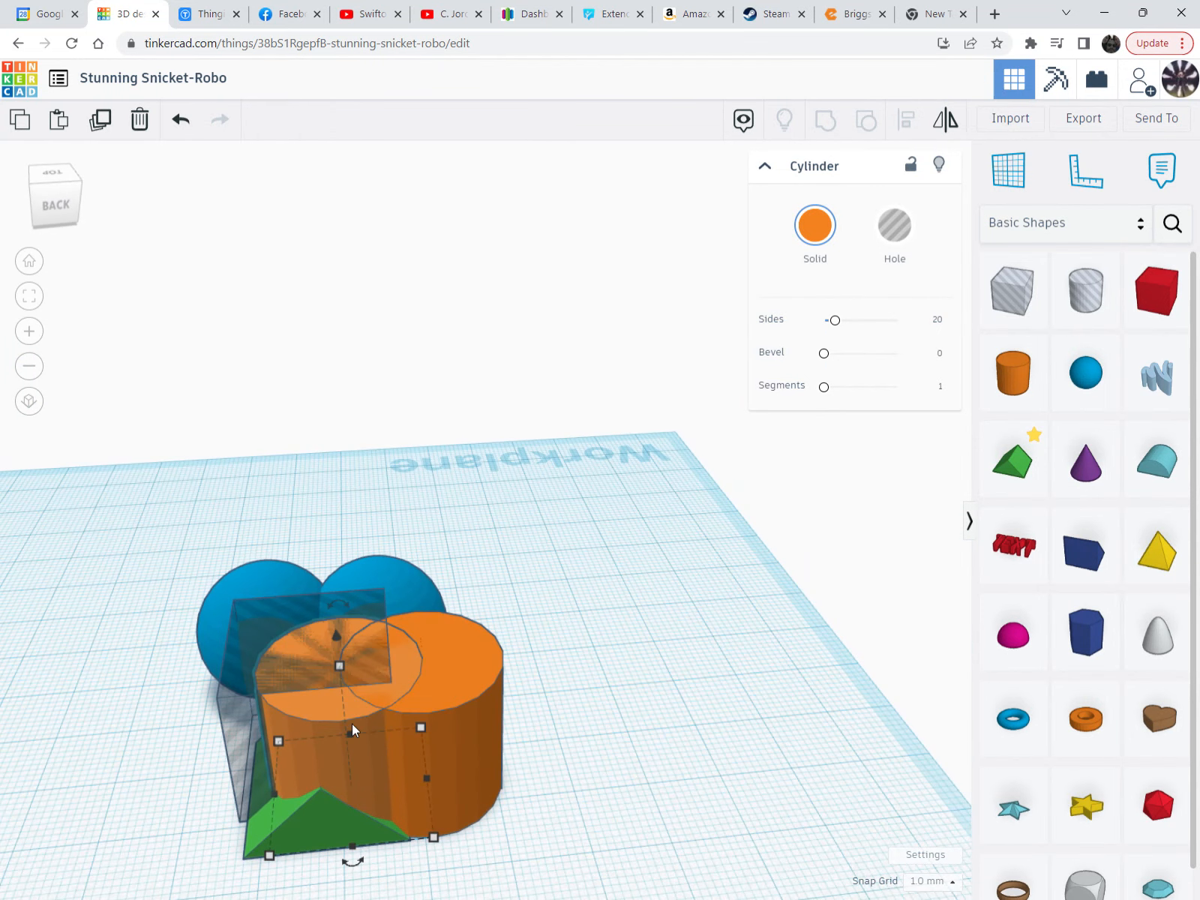
middle_click_drag(333, 725, 581, 522)
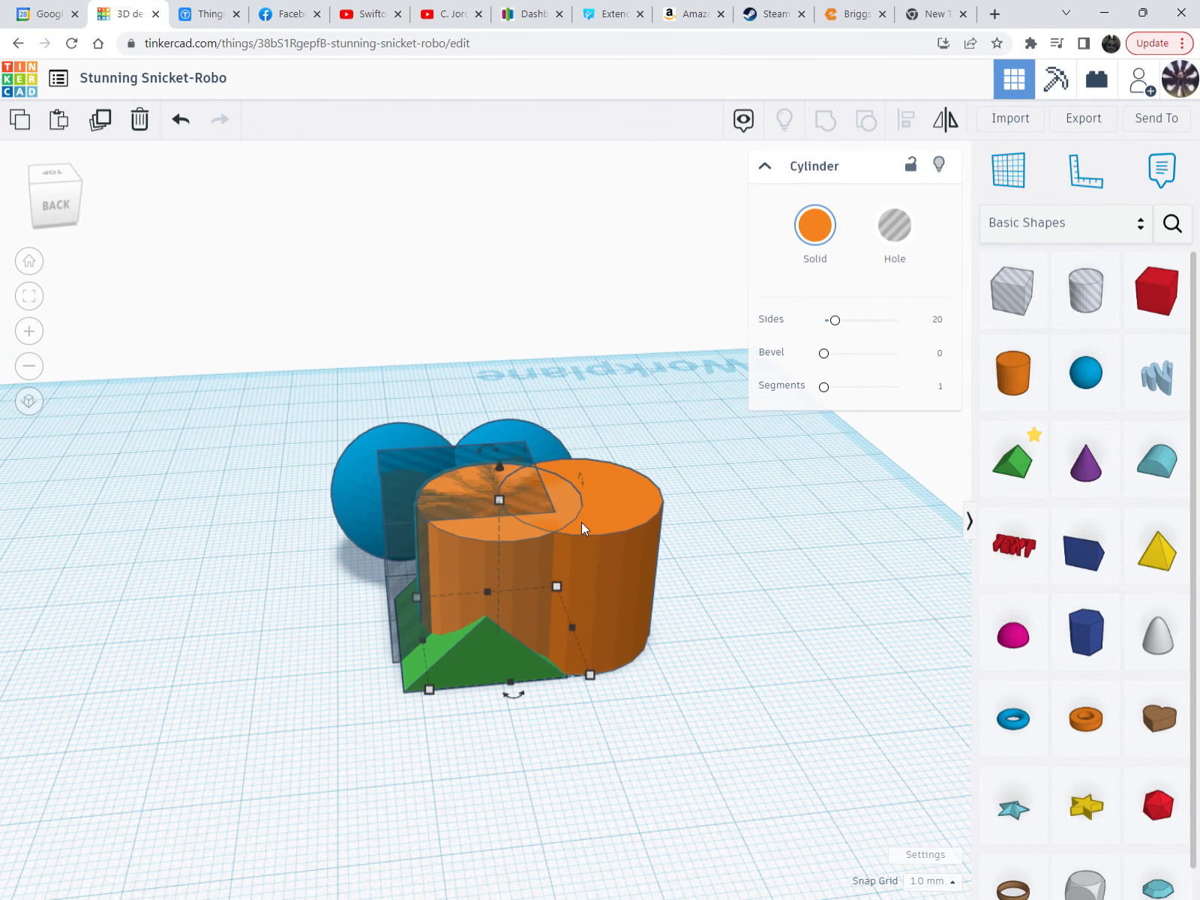
Move the cylinder copy to the left side of the green wedge
left_click_drag(470, 546, 322, 520)
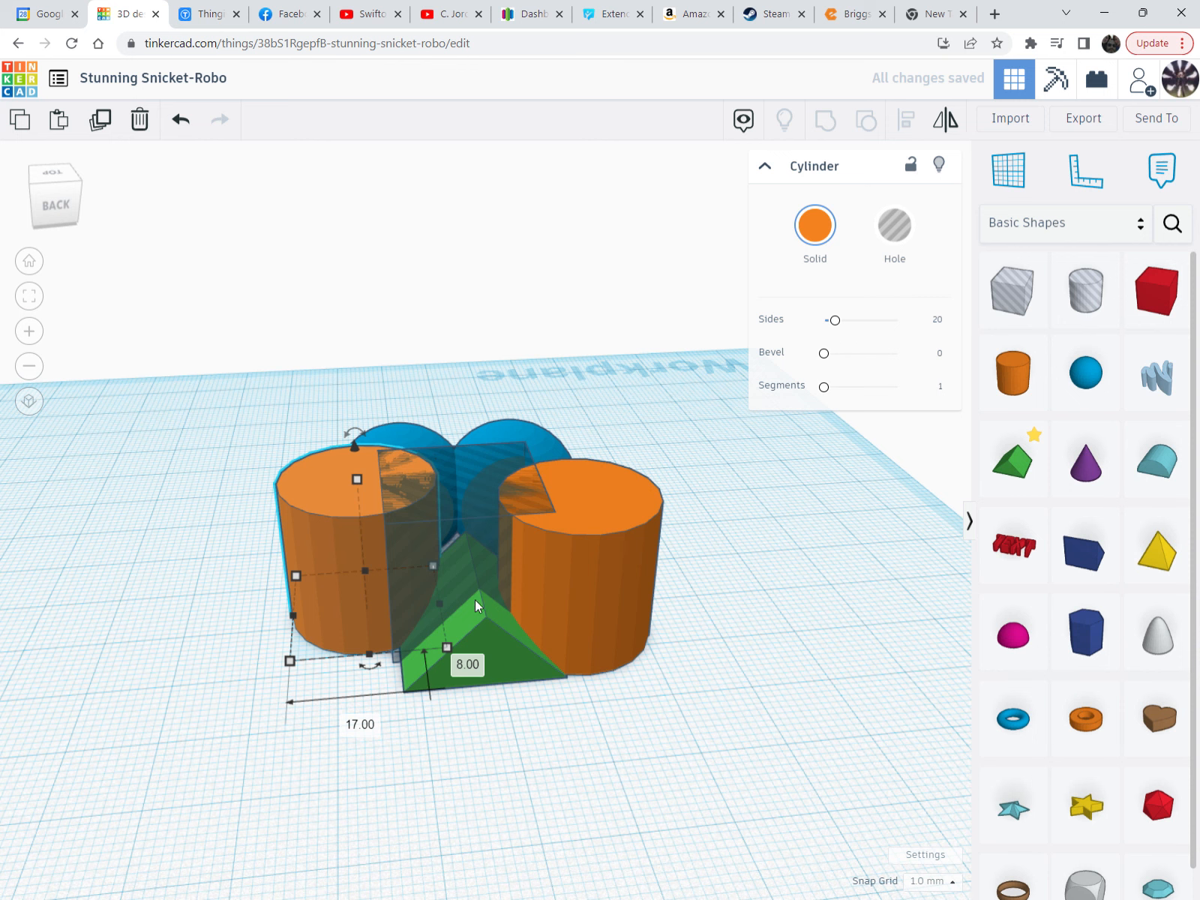
scroll(597, 626, "down", 1)
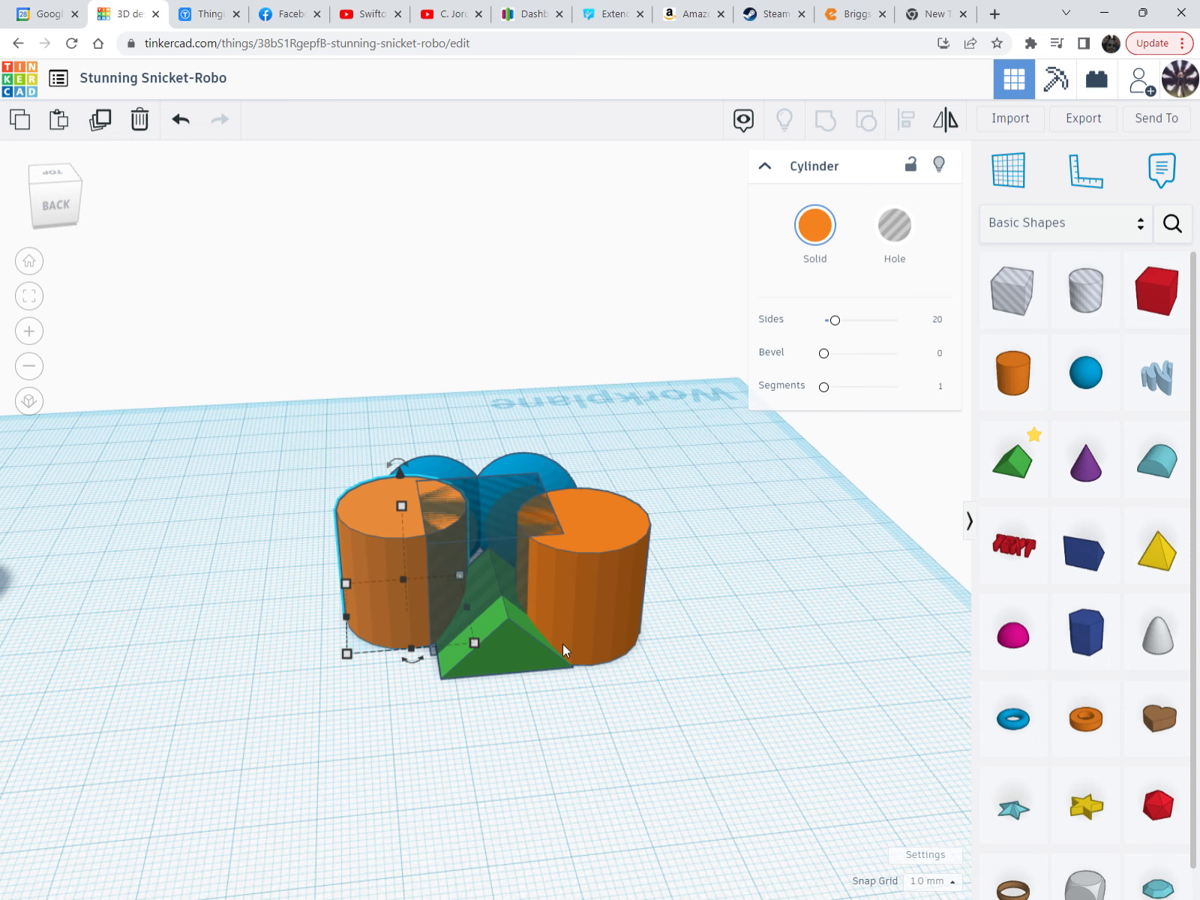
scroll(563, 644, "down", 1)
middle_click_drag(471, 666, 518, 472)
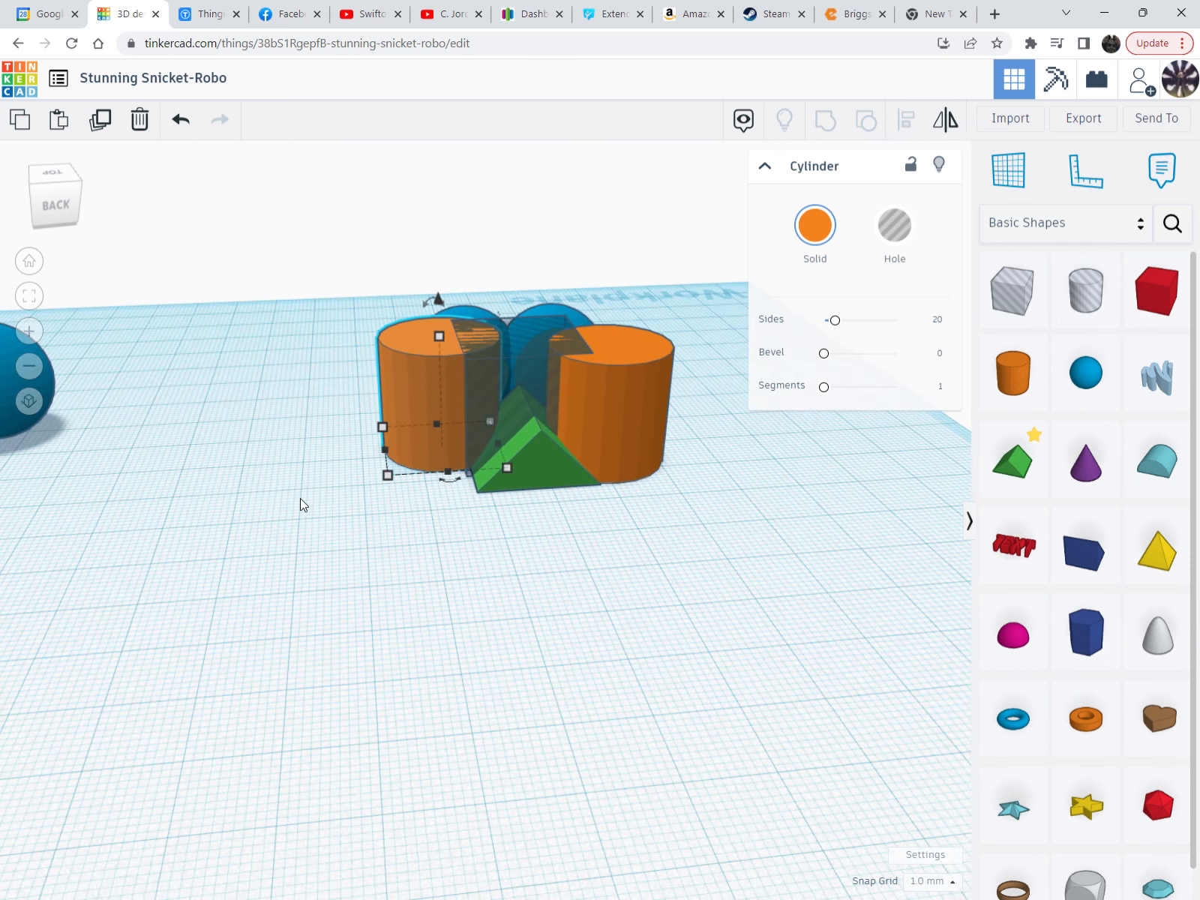
Duplicate the cylinder and set two copies side by side at the workplane front, undoing a 15 mm resize
left_click(103, 125)
left_click_drag(609, 458, 719, 699)
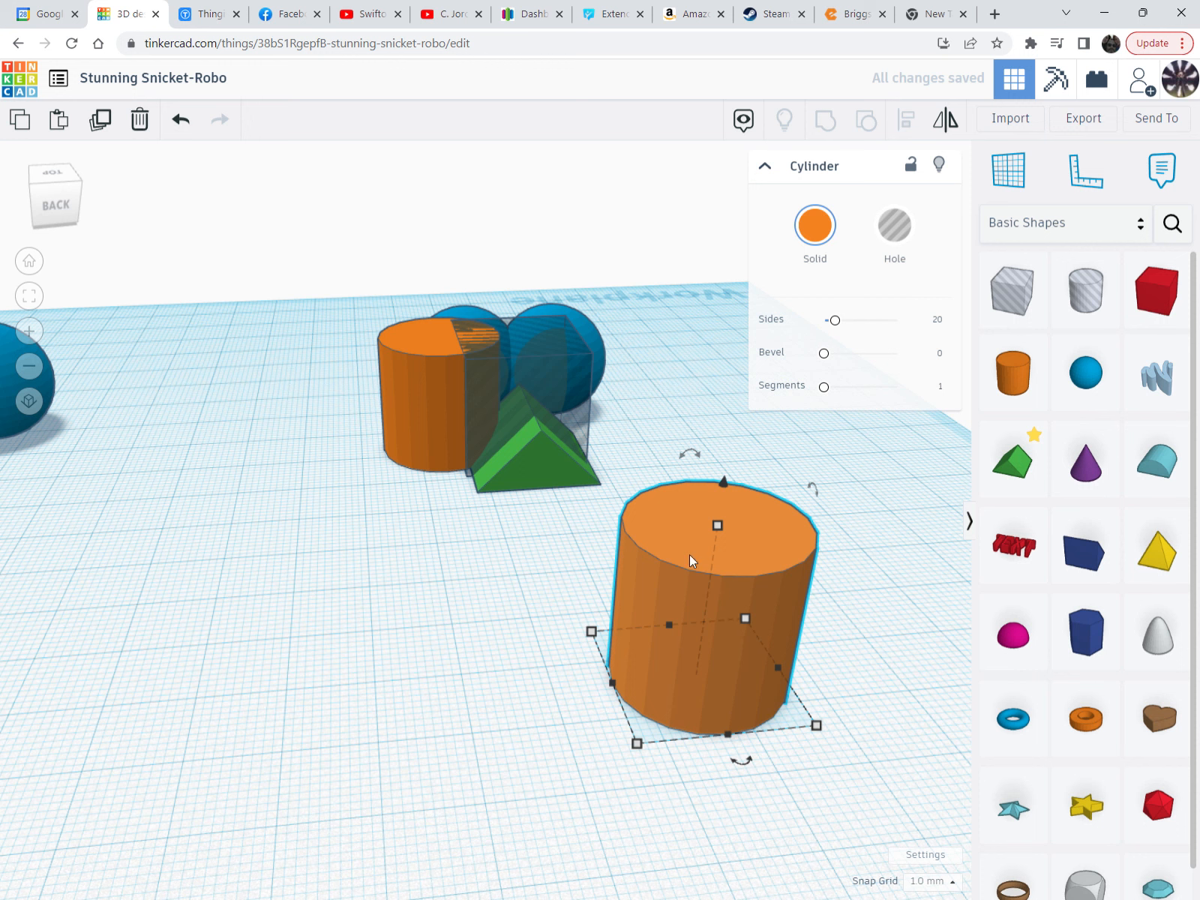
left_click_drag(689, 554, 472, 576, "alt")
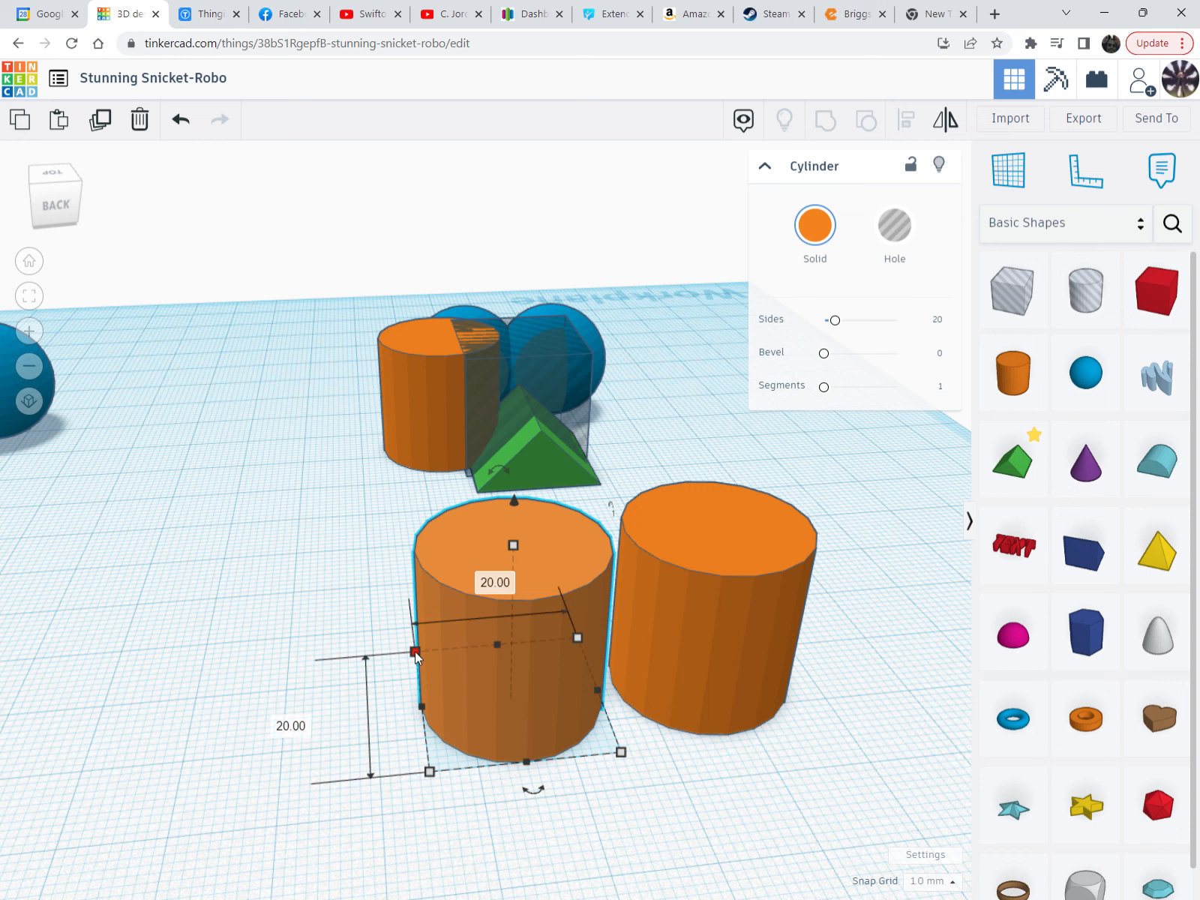
left_click_drag(415, 652, 398, 749)
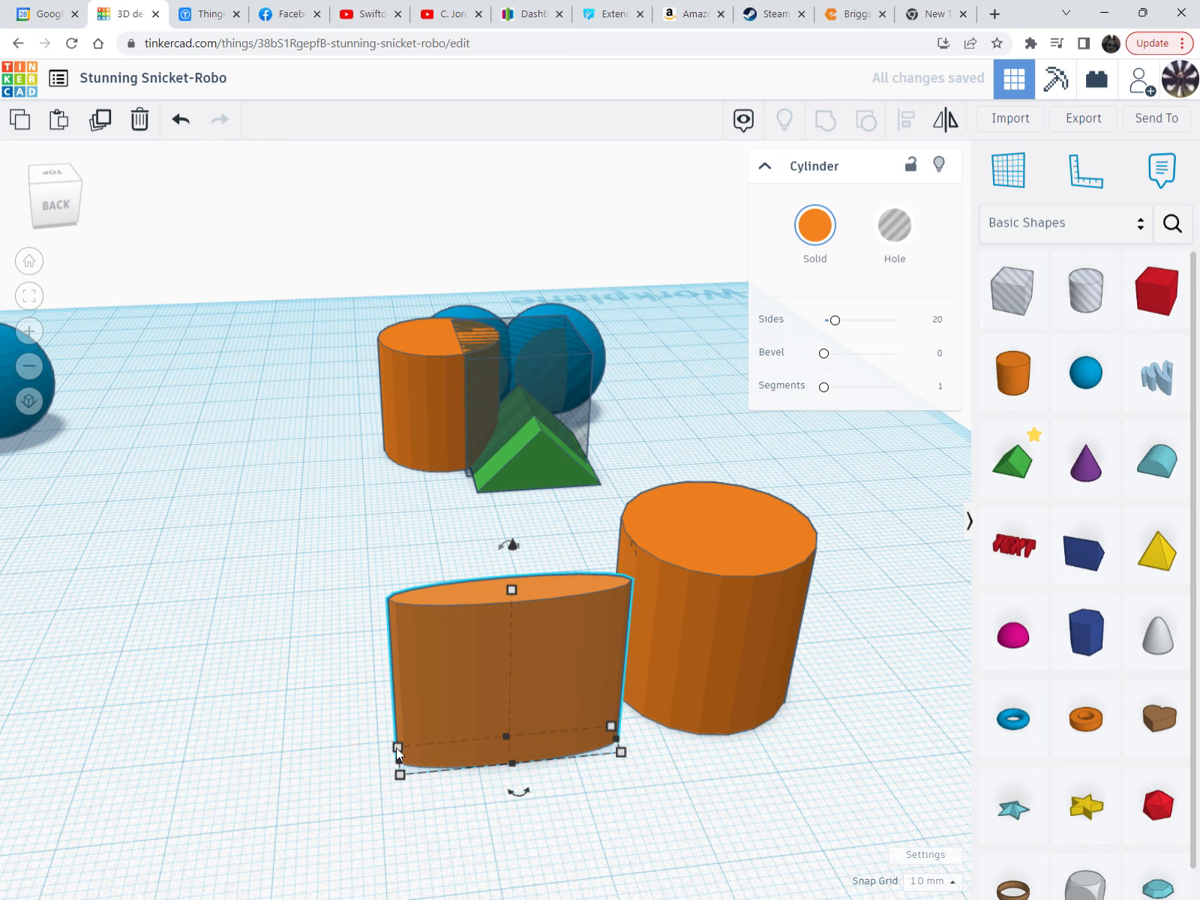
key("ctrl+z")
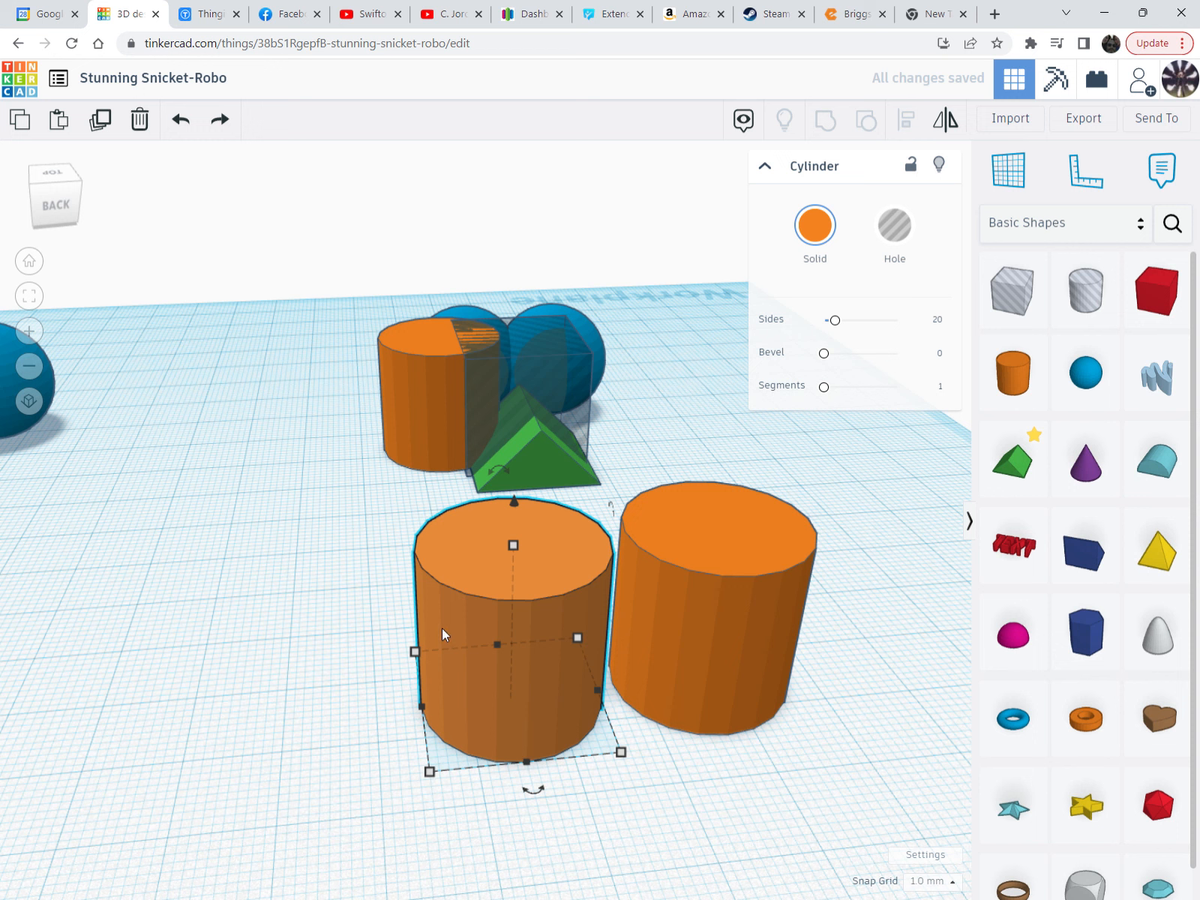
Narrow a cylinder to 15 mm, duplicate it, then delete the small copy
left_click_drag(414, 649, 483, 698)
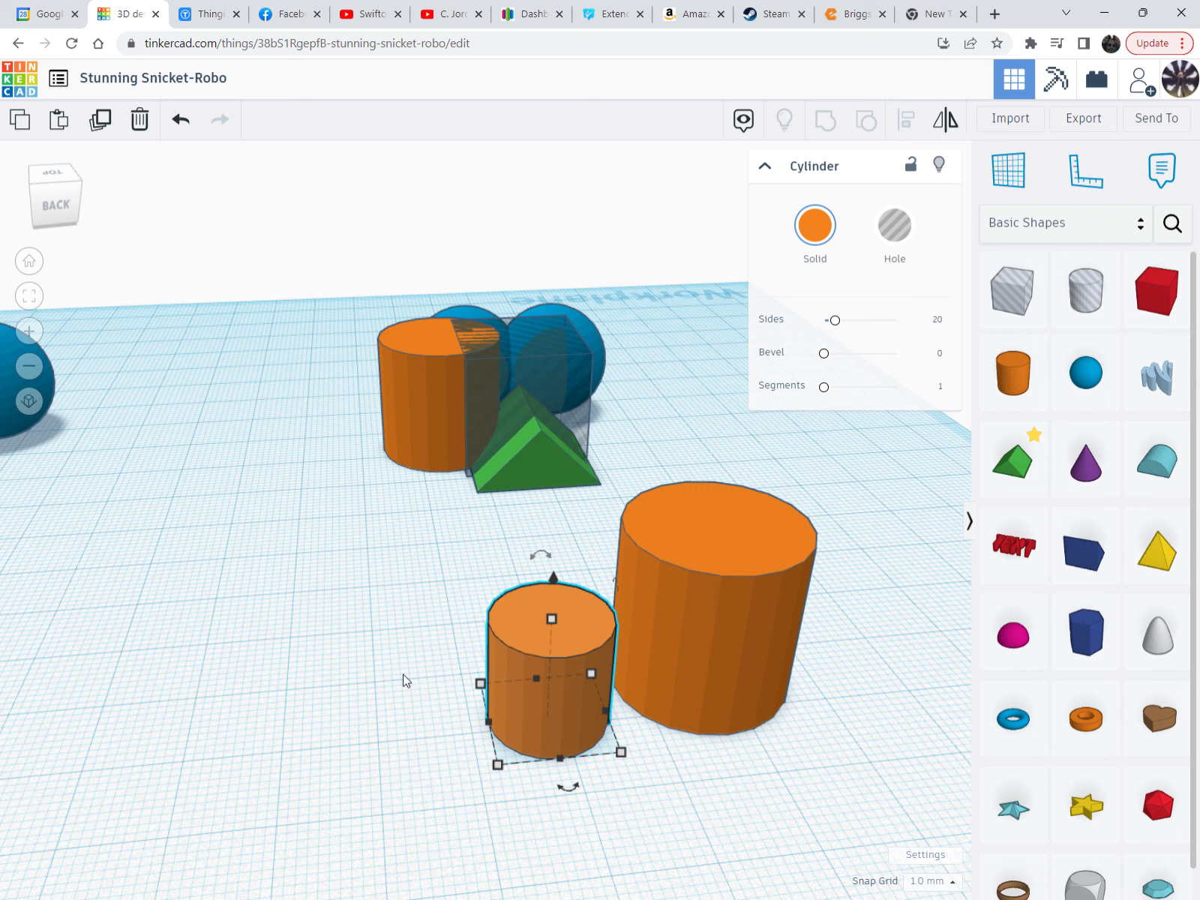
key("ctrl+d")
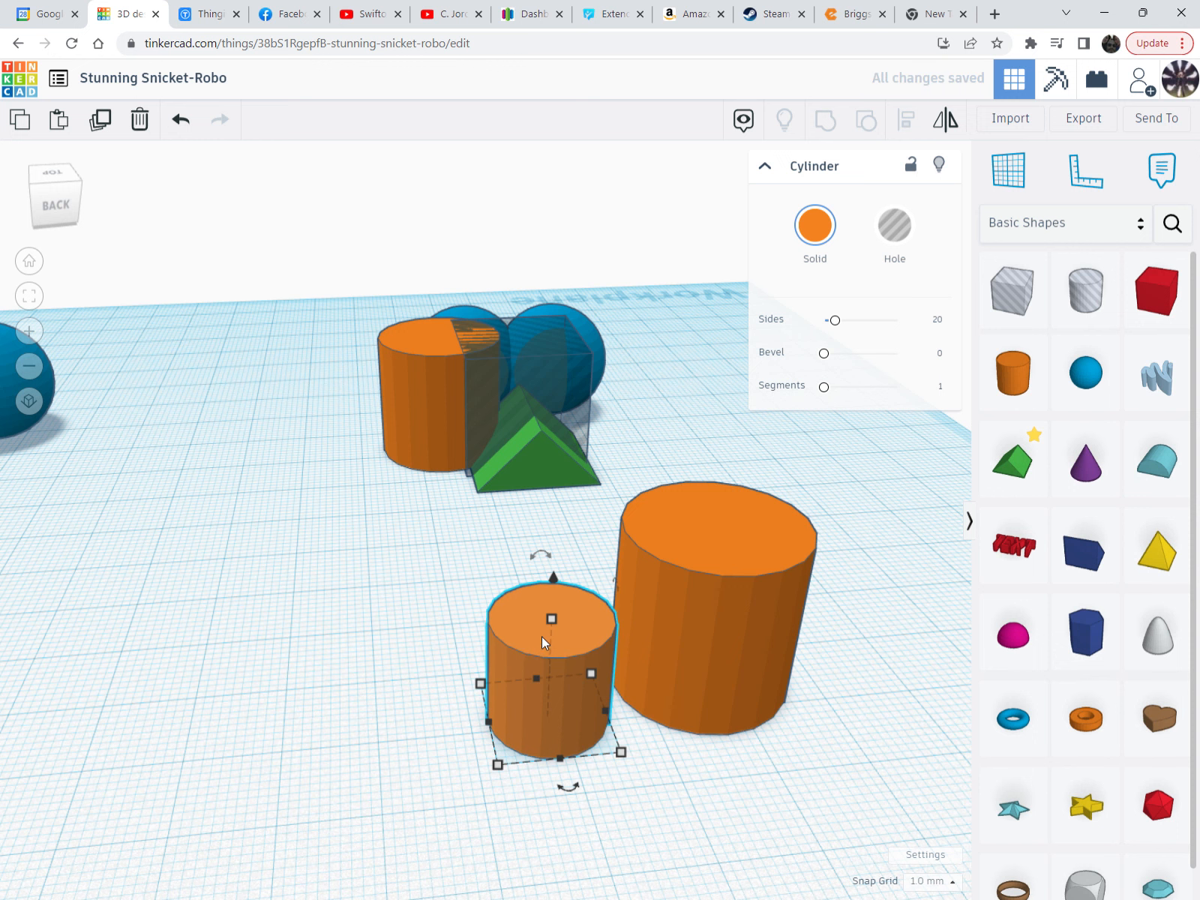
mouse_move(542, 636)
left_mouse_down()
mouse_move(506, 638)
mouse_move(535, 637)
left_mouse_up()
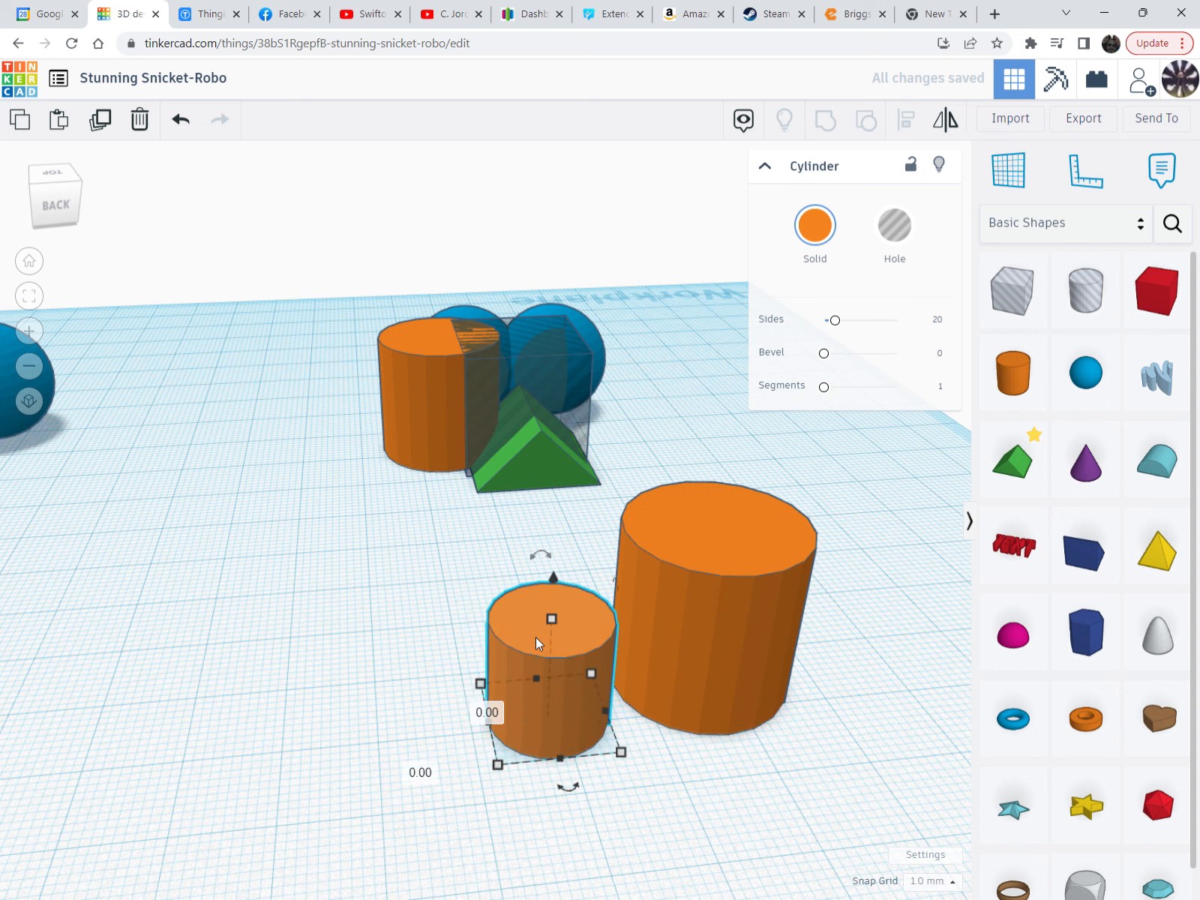
key("Escape")
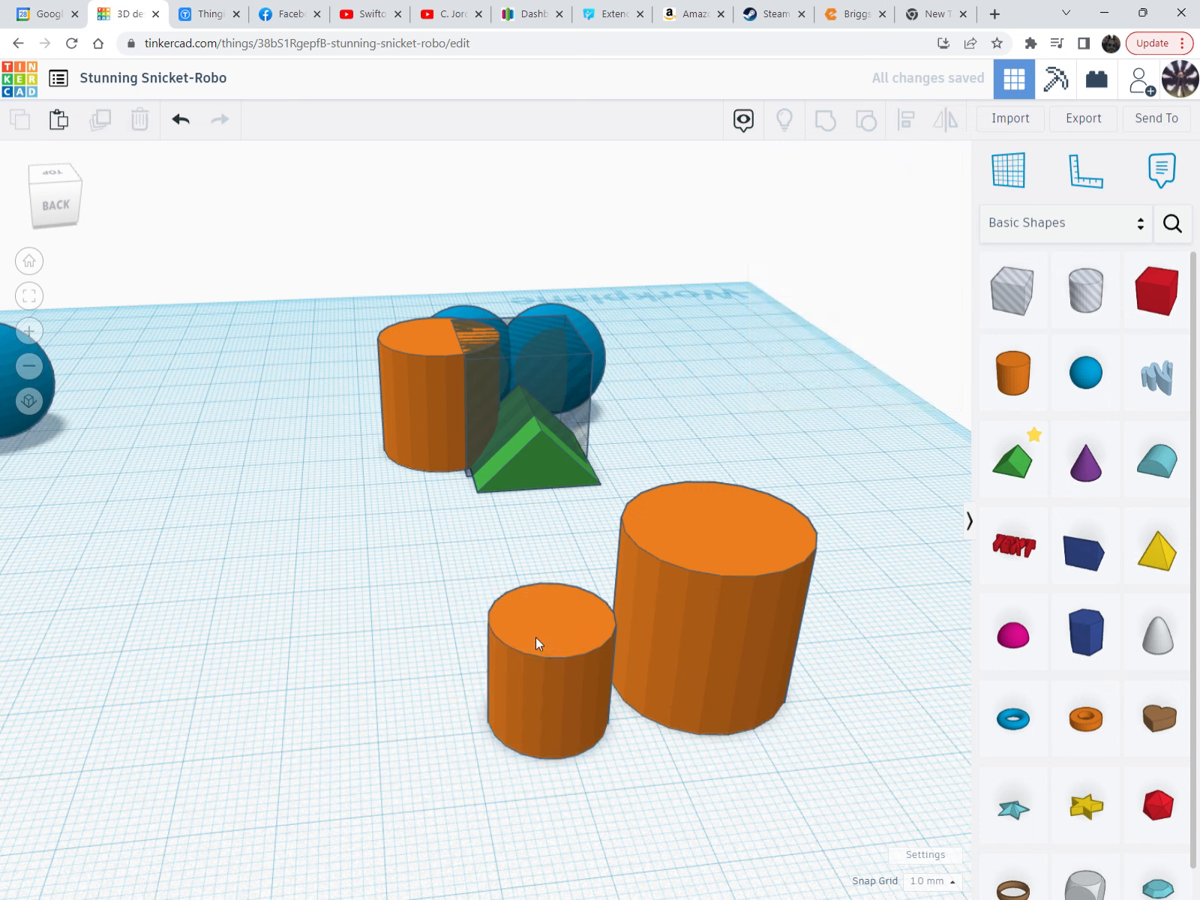
left_click(549, 635)
key("Delete")
Duplicate the large cylinder repeatedly, shrinking each copy from 12 mm down into a leftward row
left_click(753, 541)
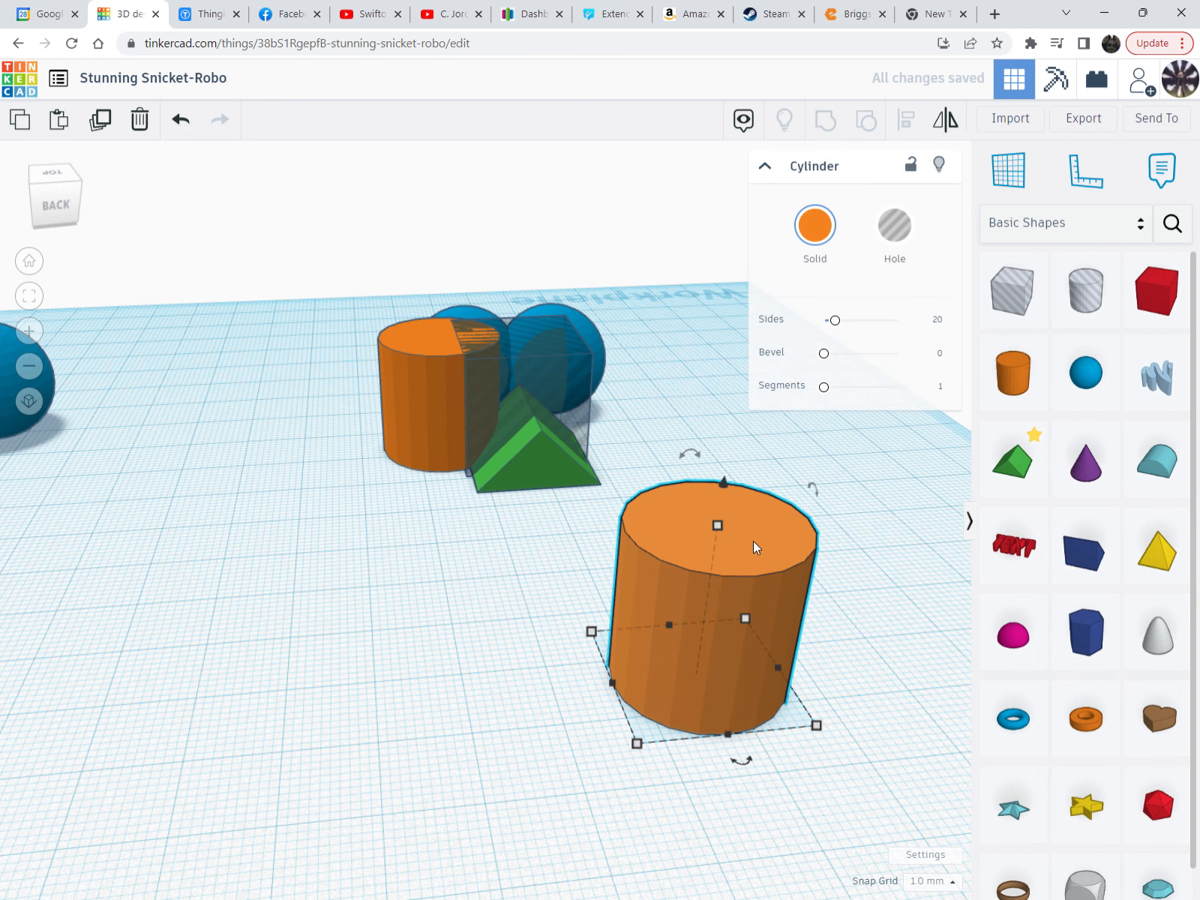
key("ctrl+d")
left_click_drag(753, 540, 541, 561)
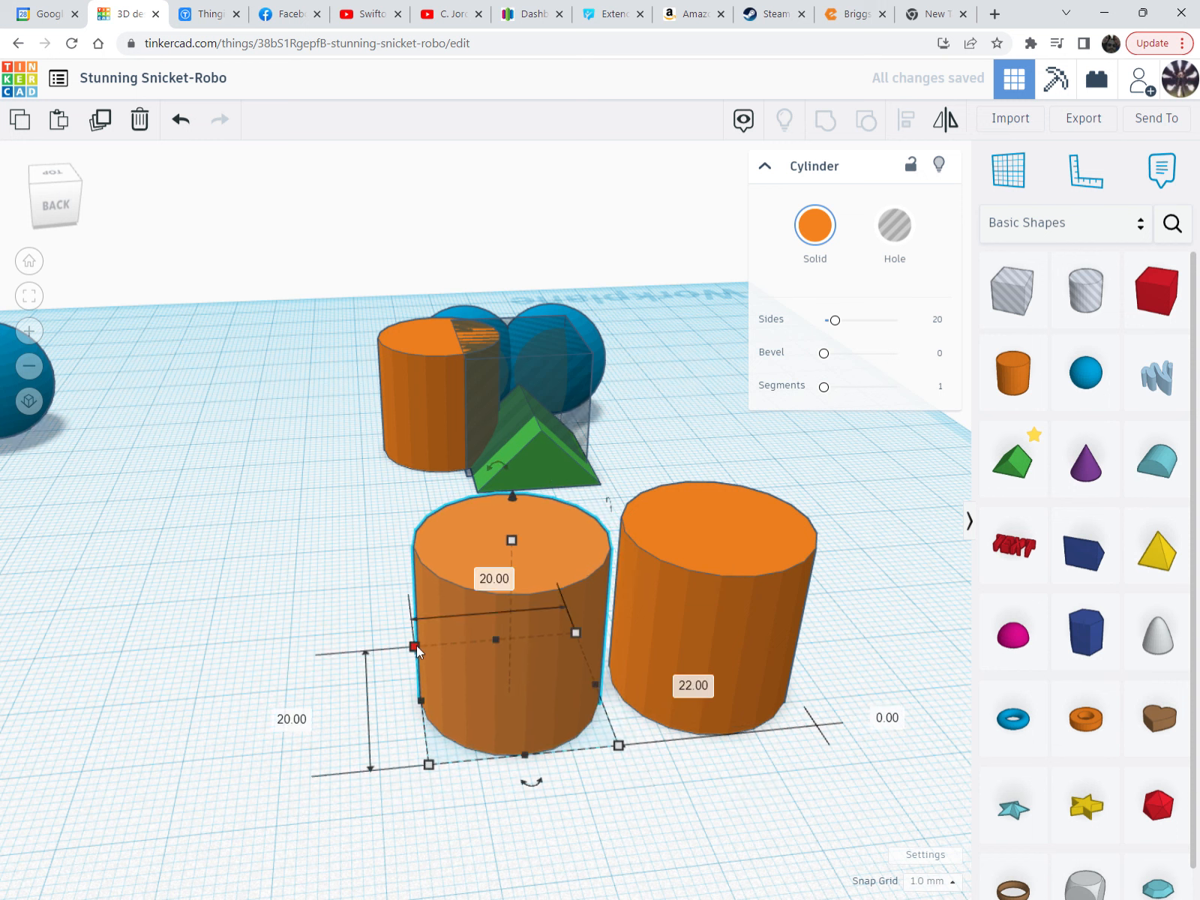
left_click_drag(413, 648, 490, 700)
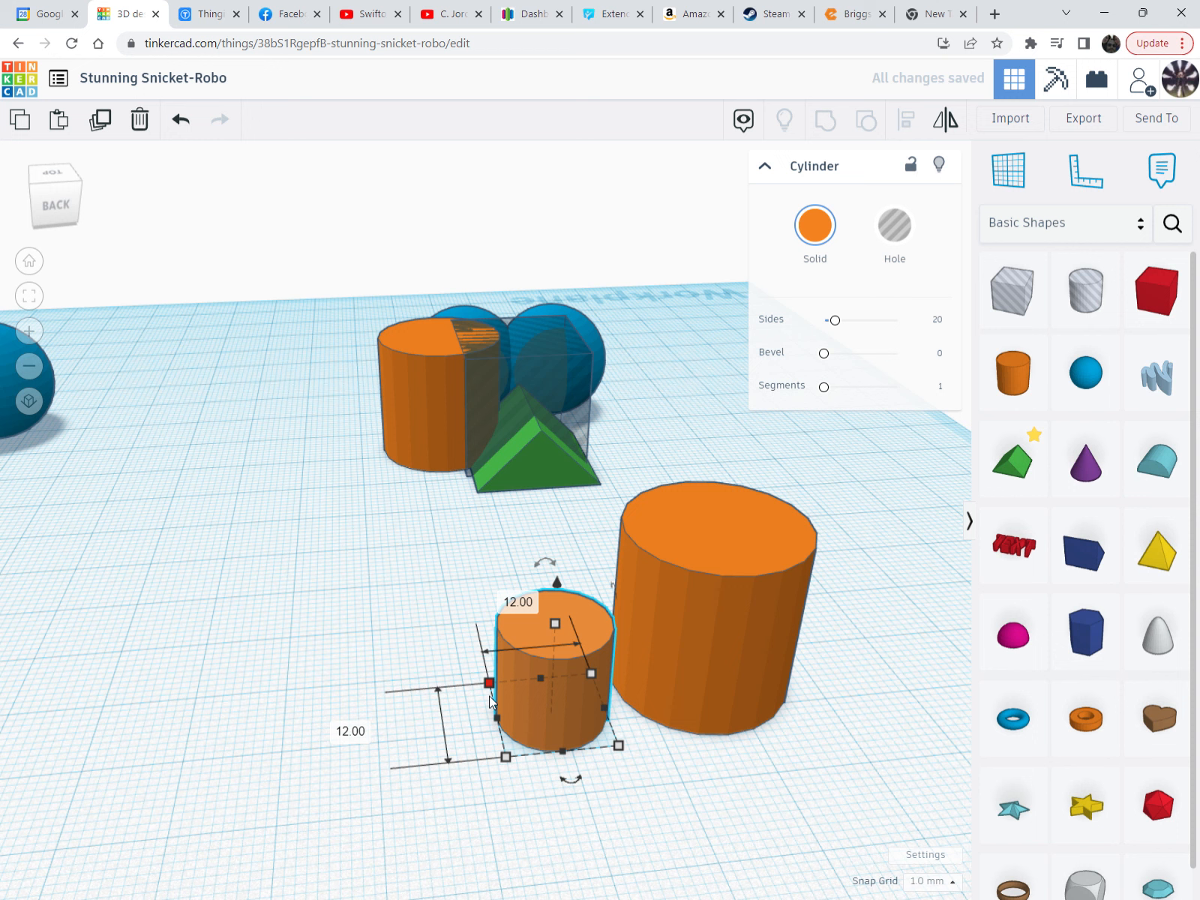
key("ctrl+d")
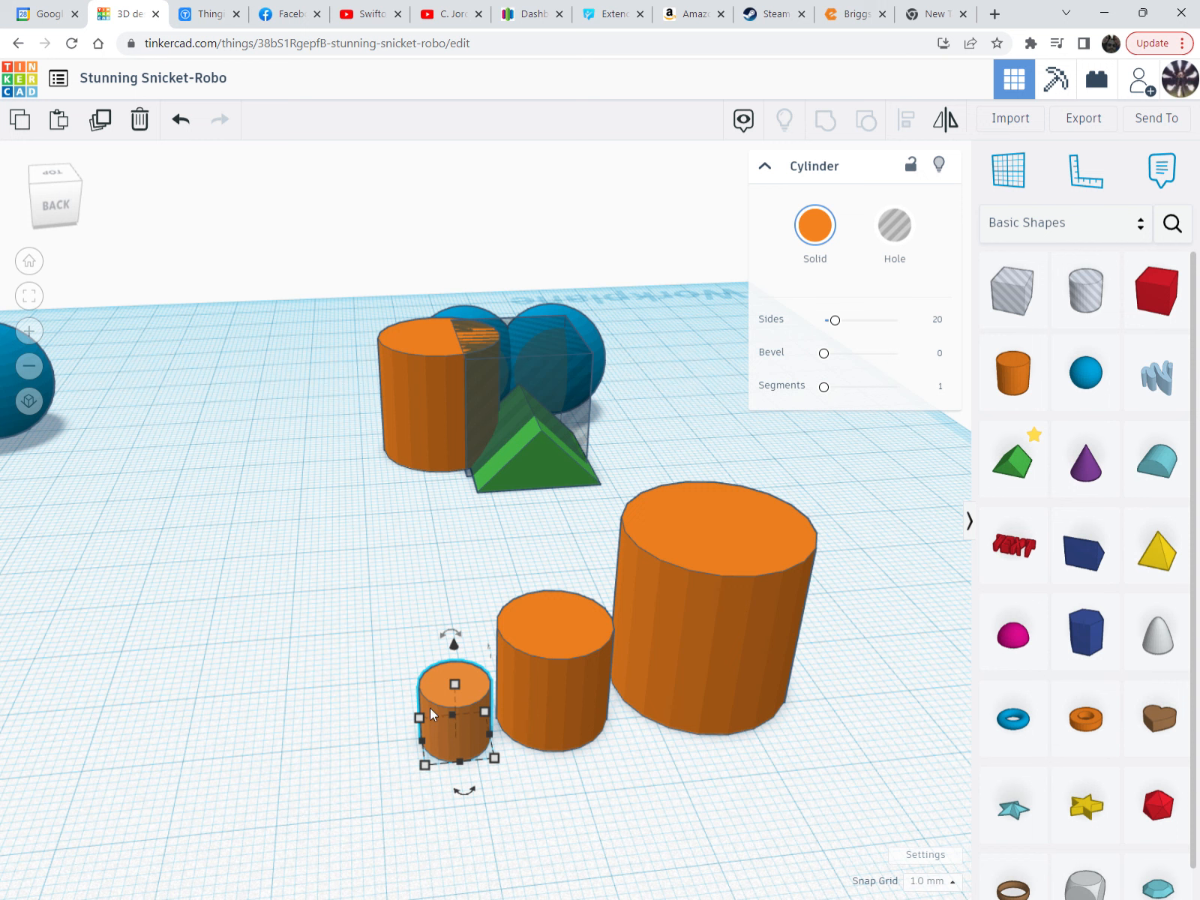
key("ctrl+d")
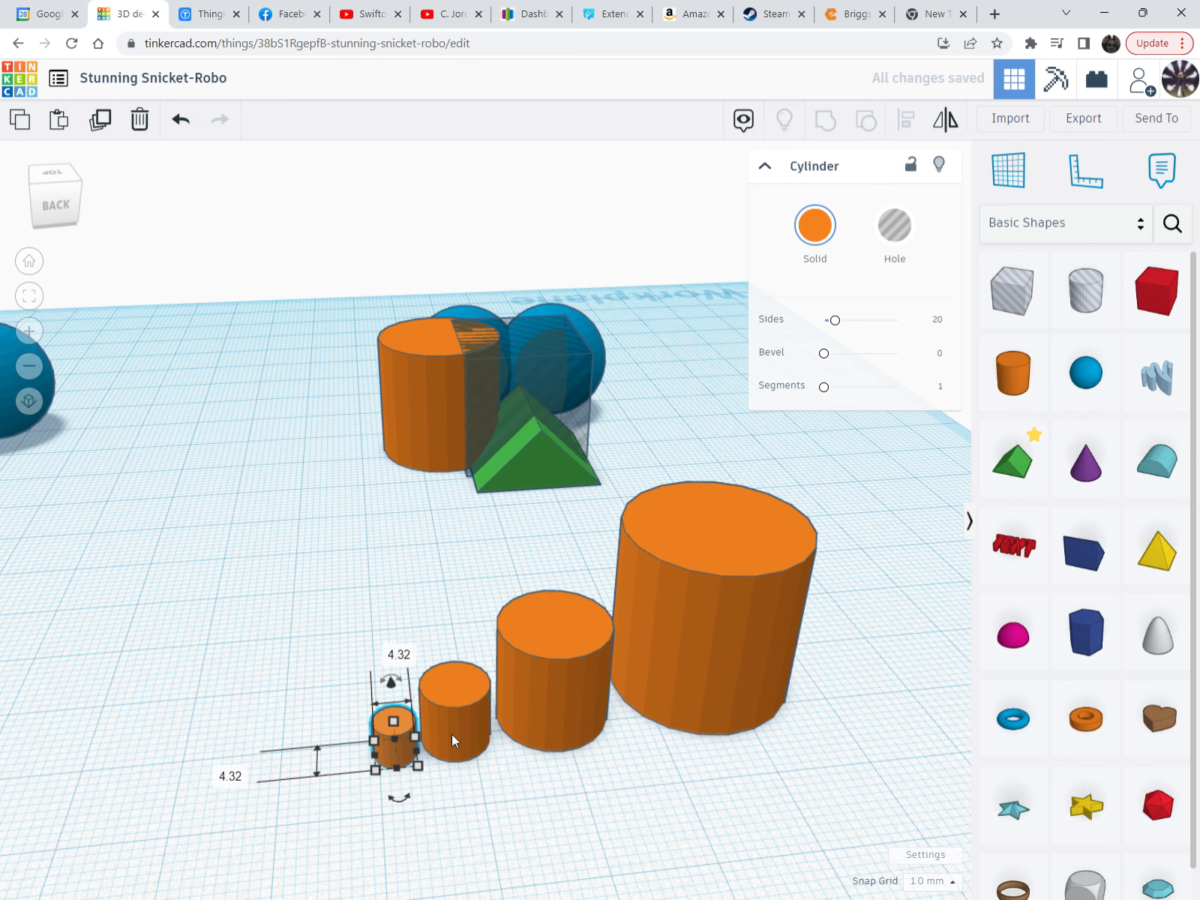
key("ctrl+d")
key("ctrl+d")
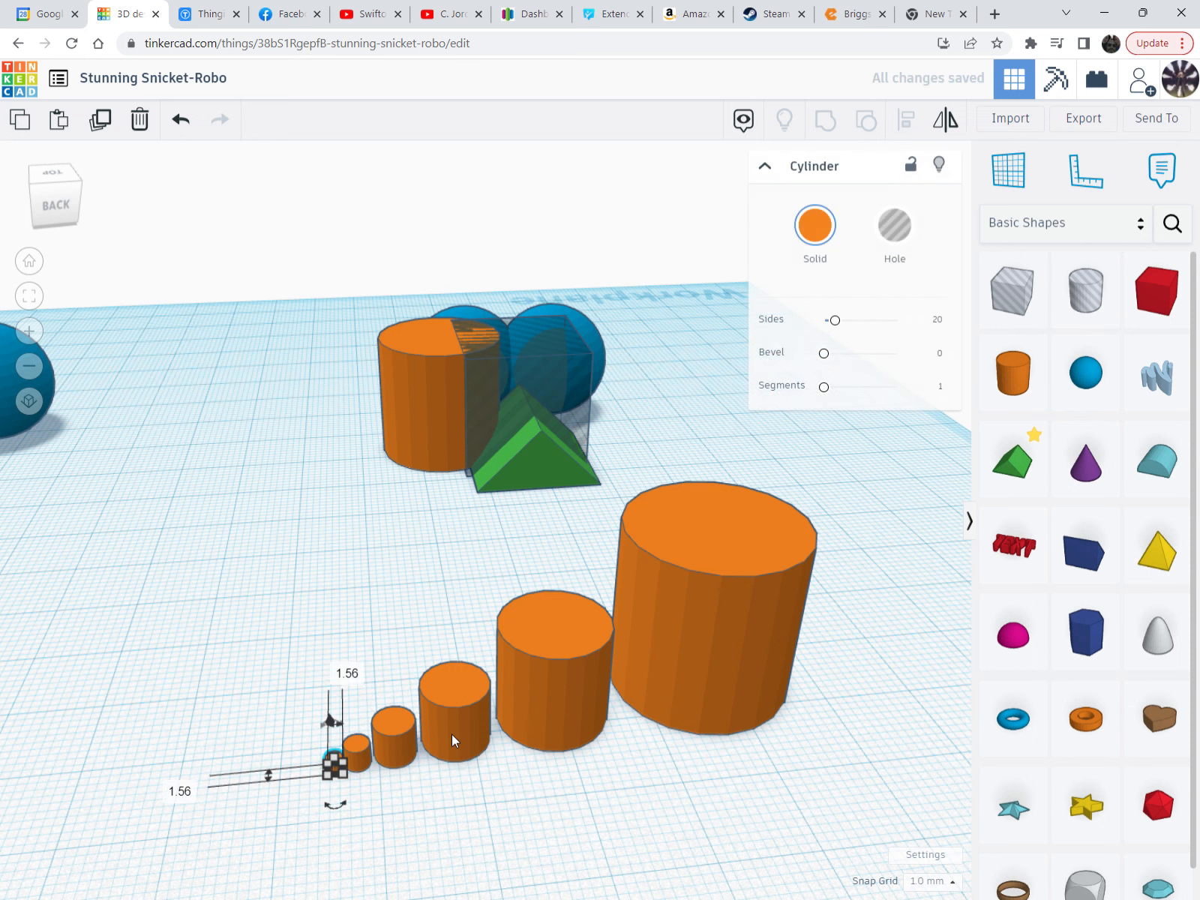
key("ctrl+d")
Duplicate the smallest front cylinder and move the copy up and to the left
scroll(369, 752, "up", 2)
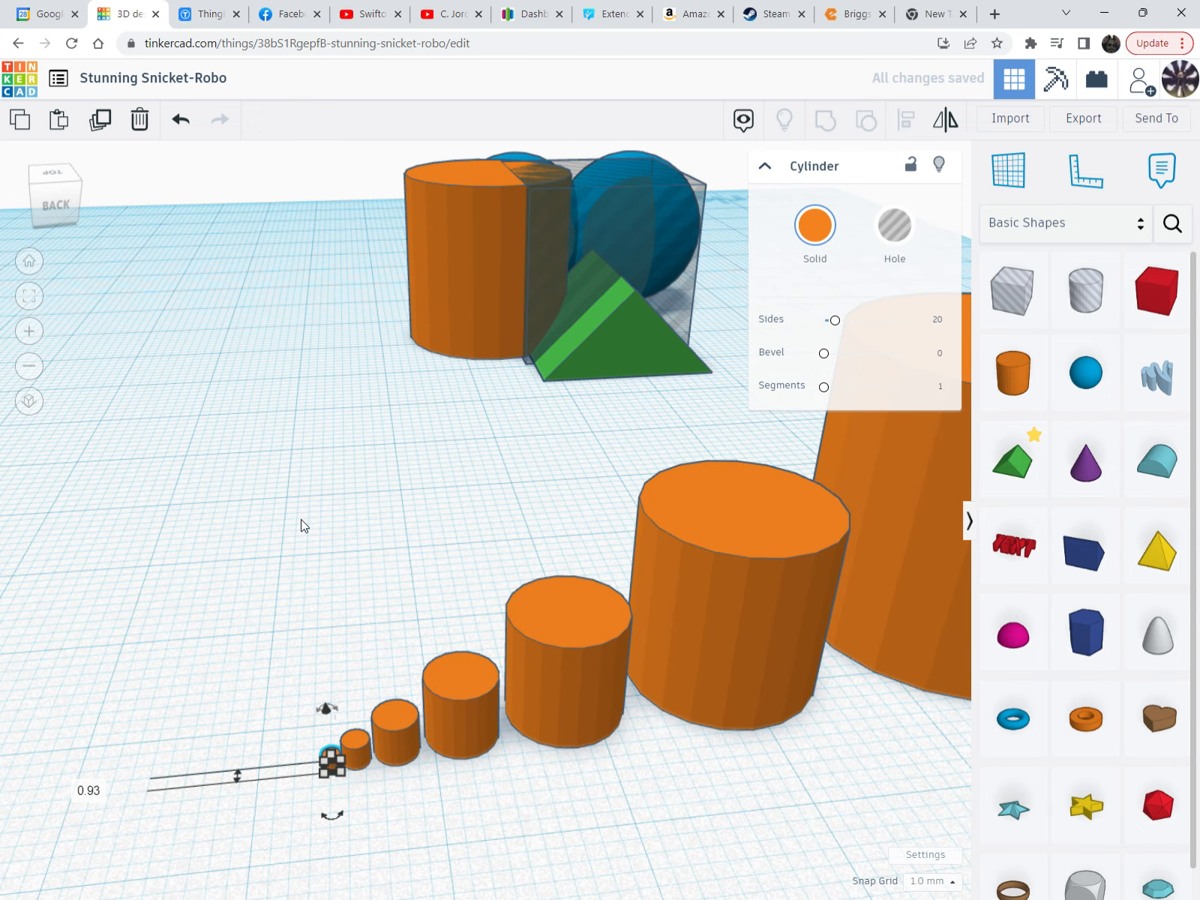
left_click(405, 384)
left_click(456, 299)
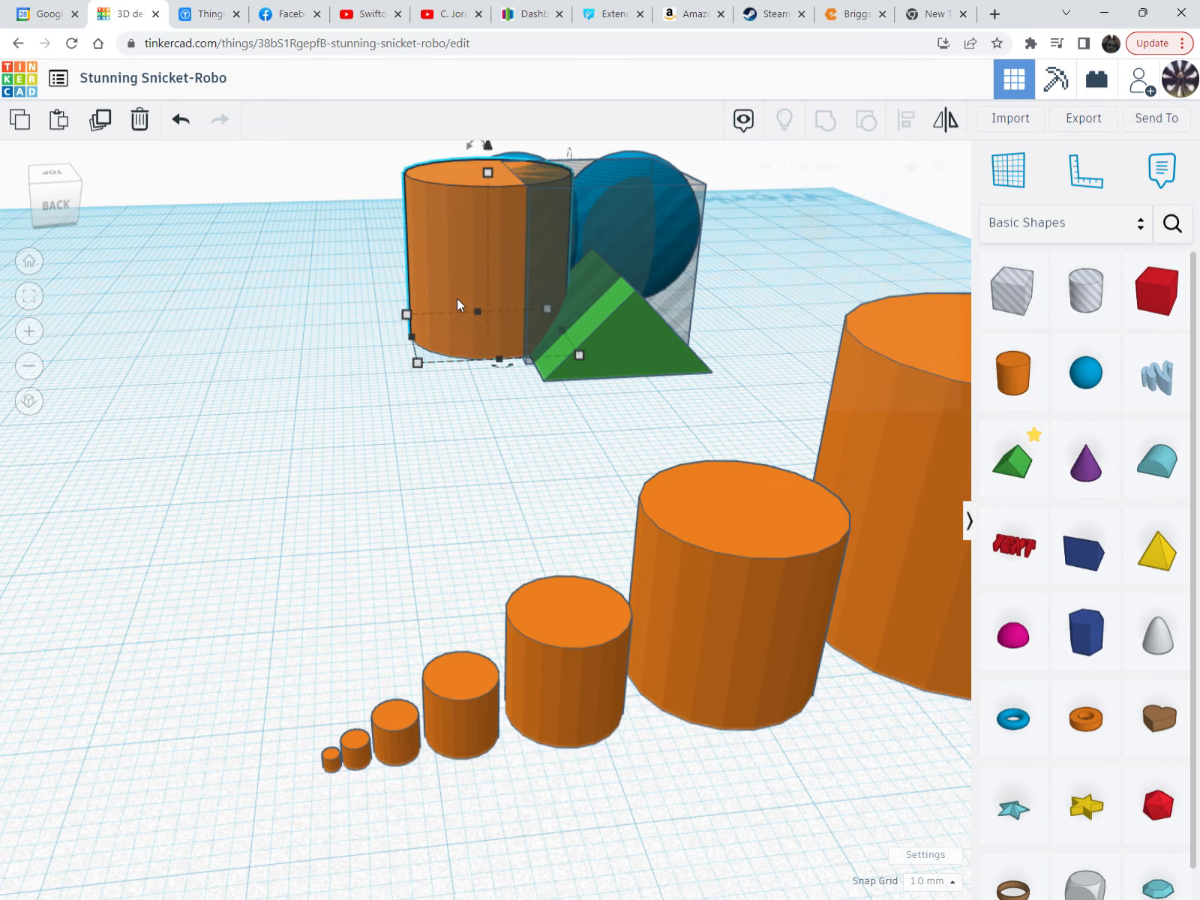
left_click(173, 456)
left_click(331, 761)
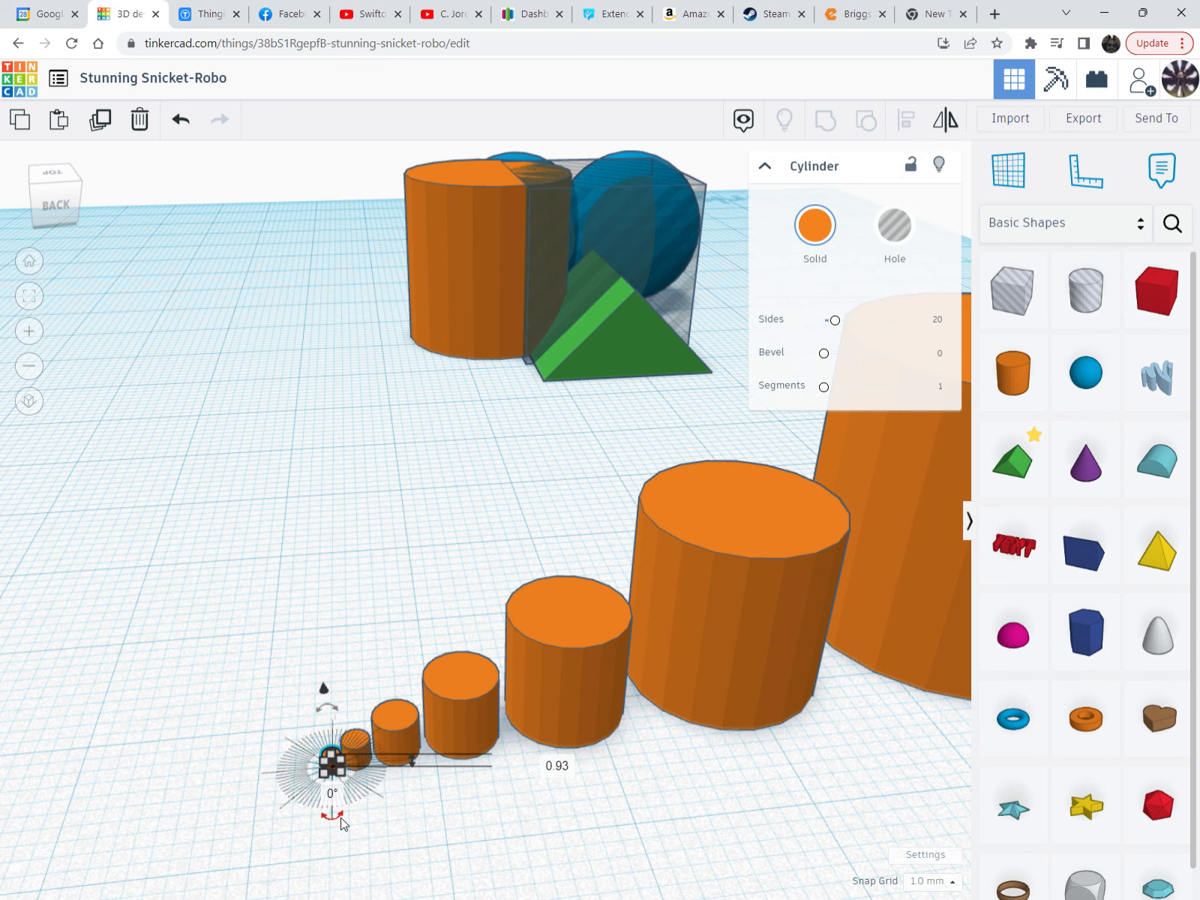
scroll(341, 829, "up", 1)
scroll(304, 773, "up", 1)
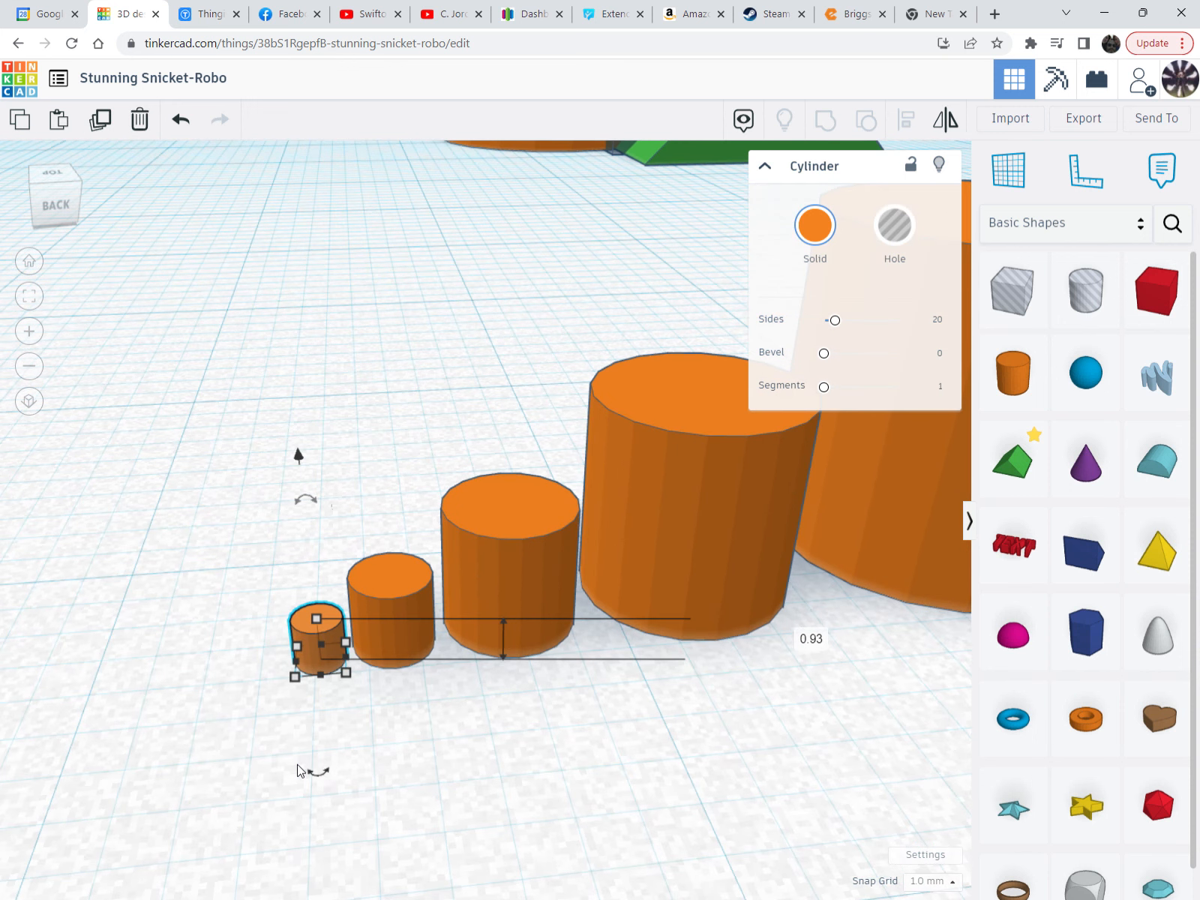
key("ctrl+d")
left_click_drag(316, 628, 269, 569)
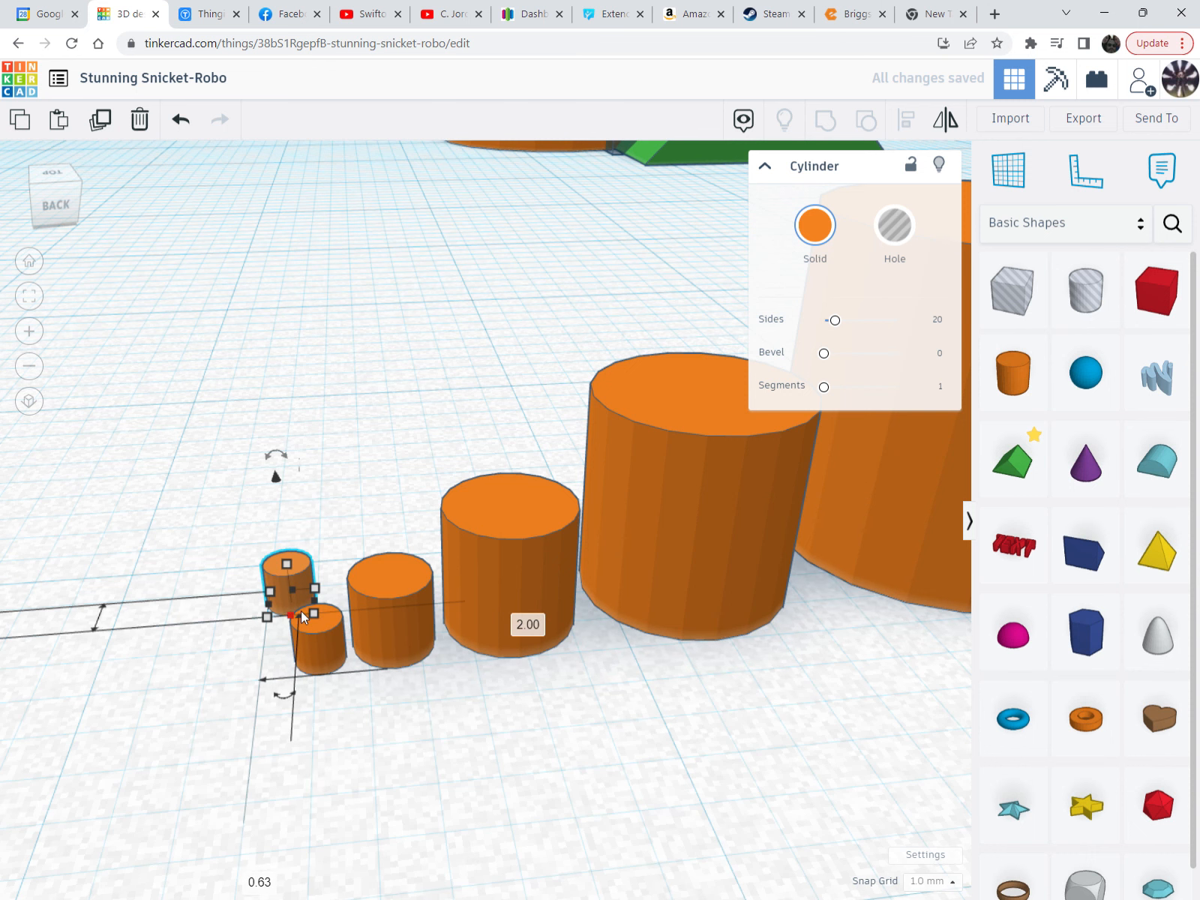
Undo three times to remove the small cylinder copies
scroll(312, 607, "down", 1)
scroll(312, 605, "down", 2)
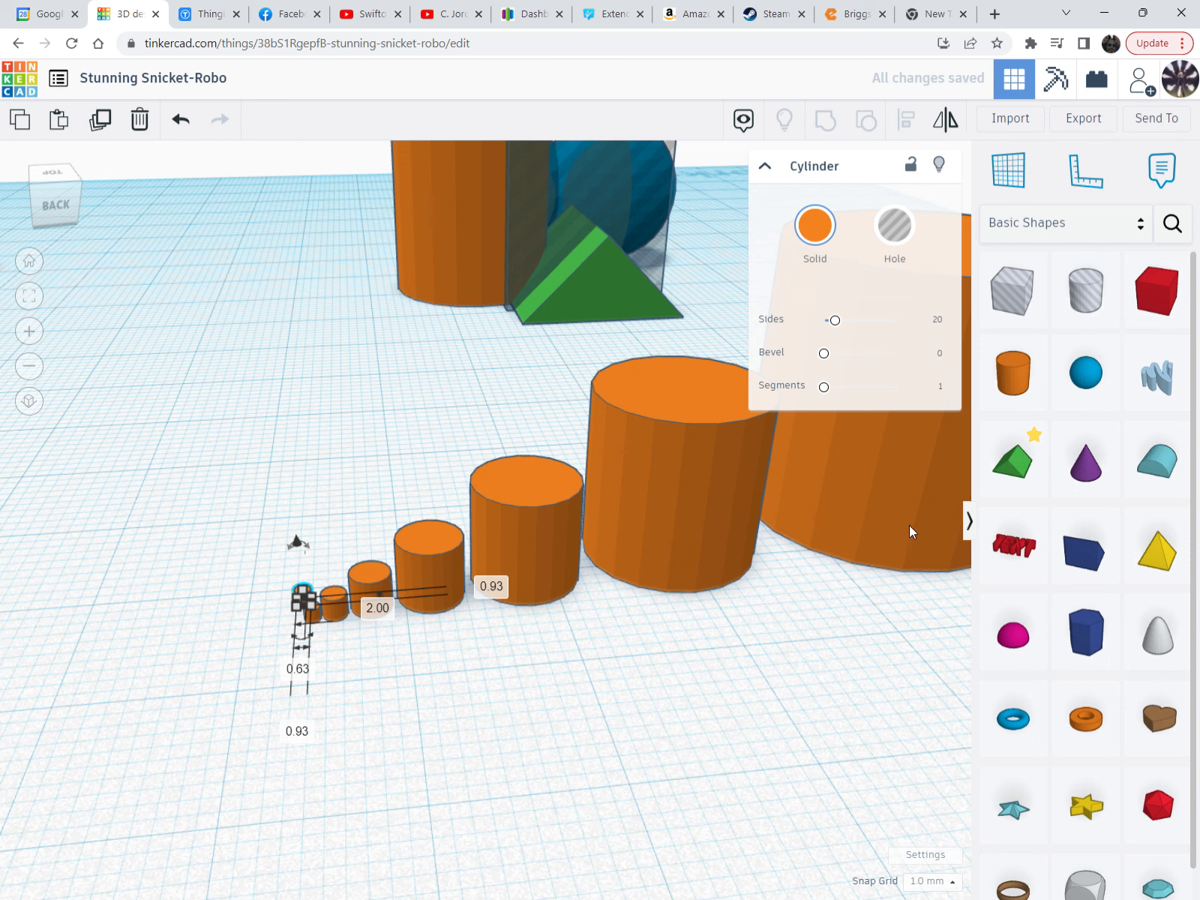
scroll(466, 670, "down", 1)
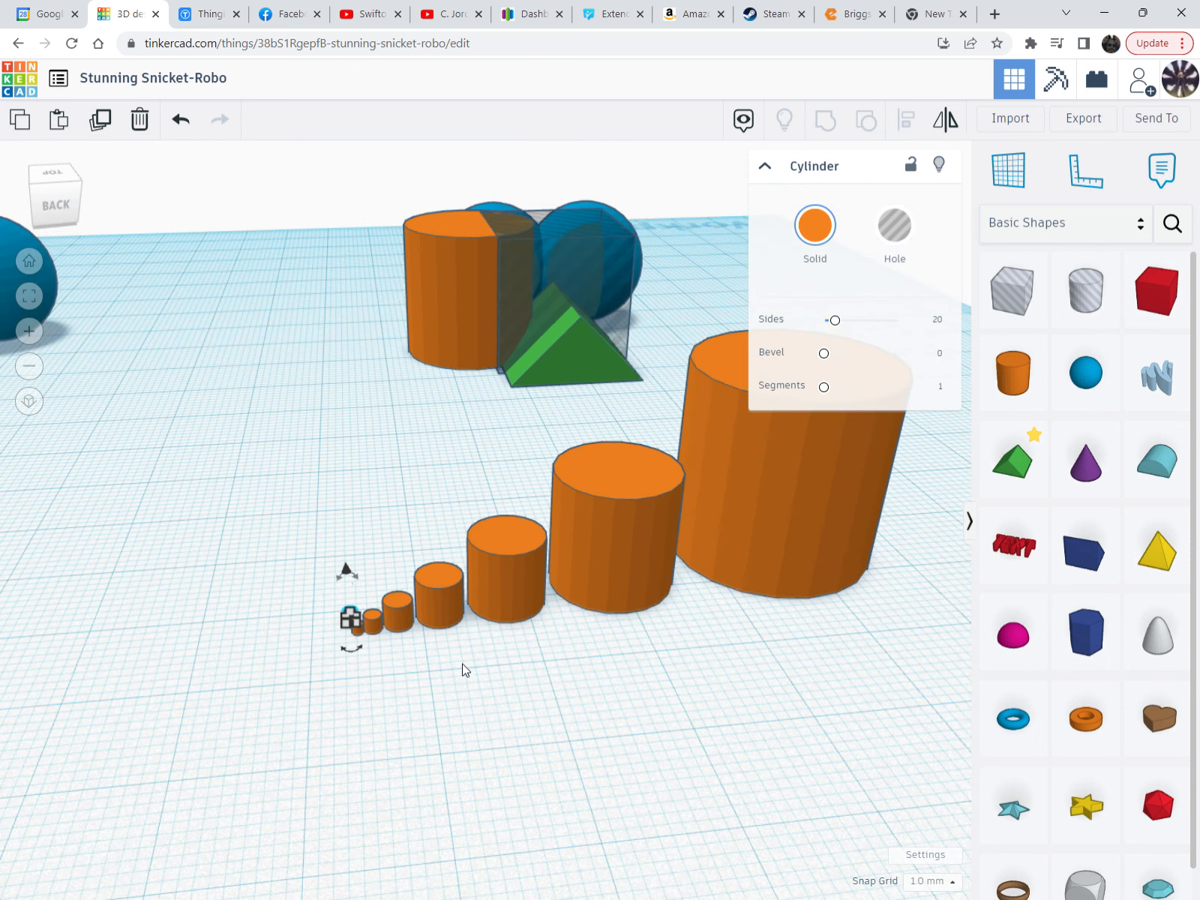
scroll(465, 669, "down", 3)
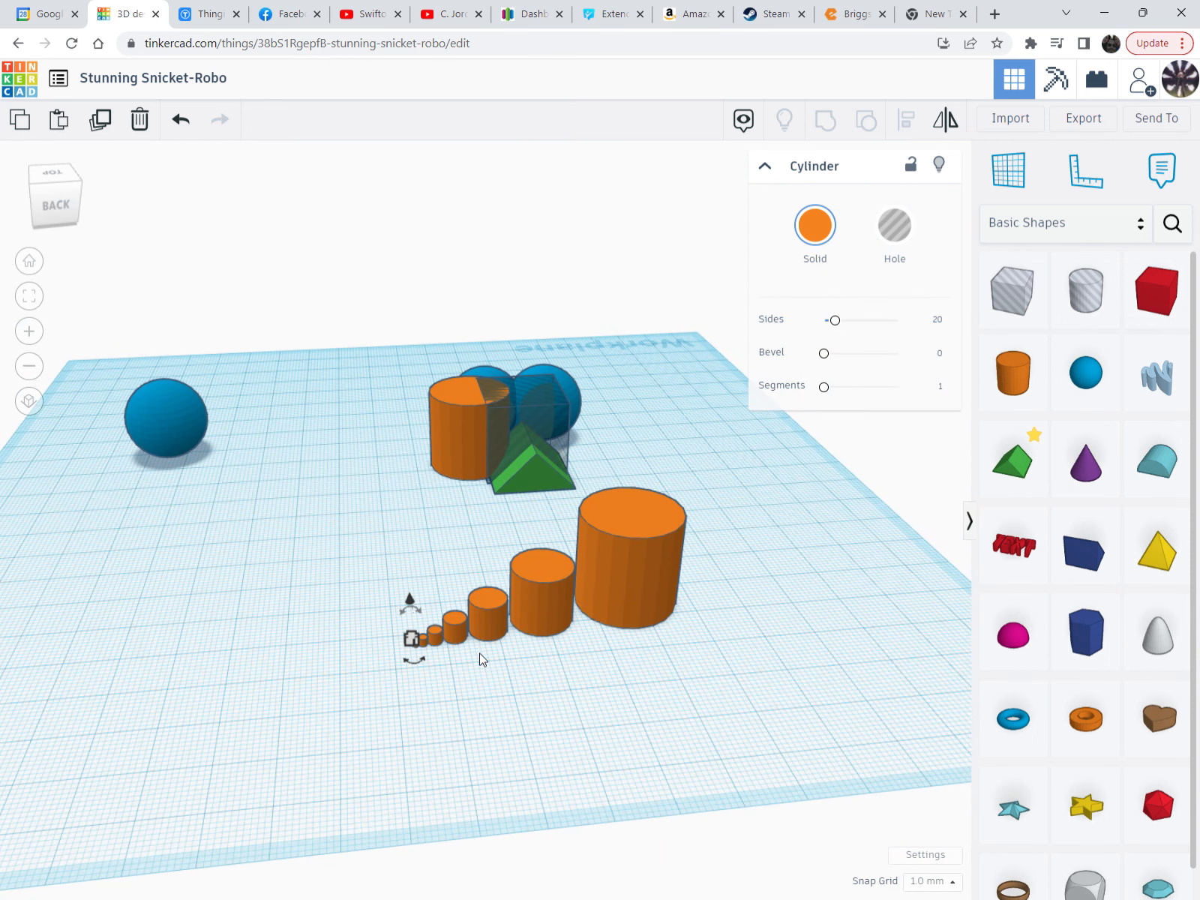
scroll(479, 654, "up", 3)
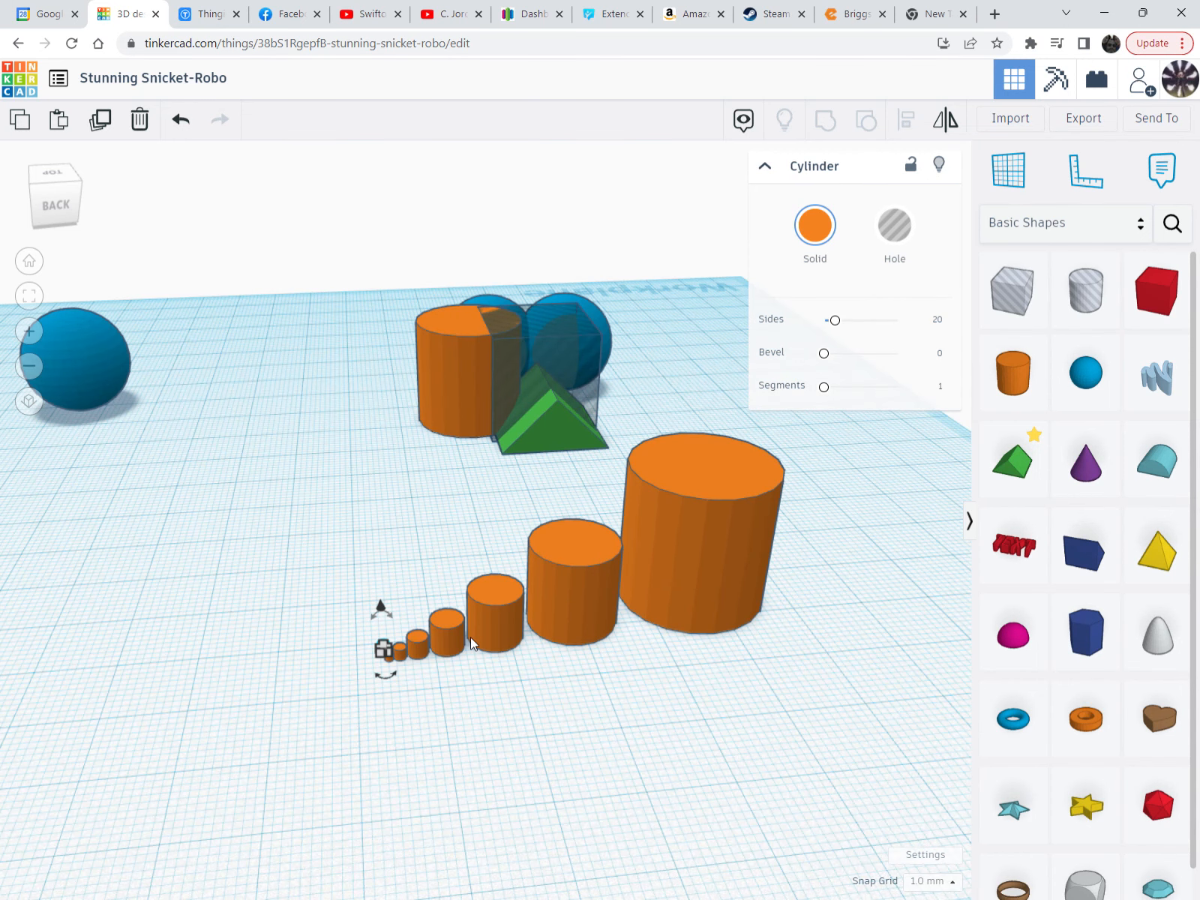
key("ctrl+z")
key("ctrl+z")
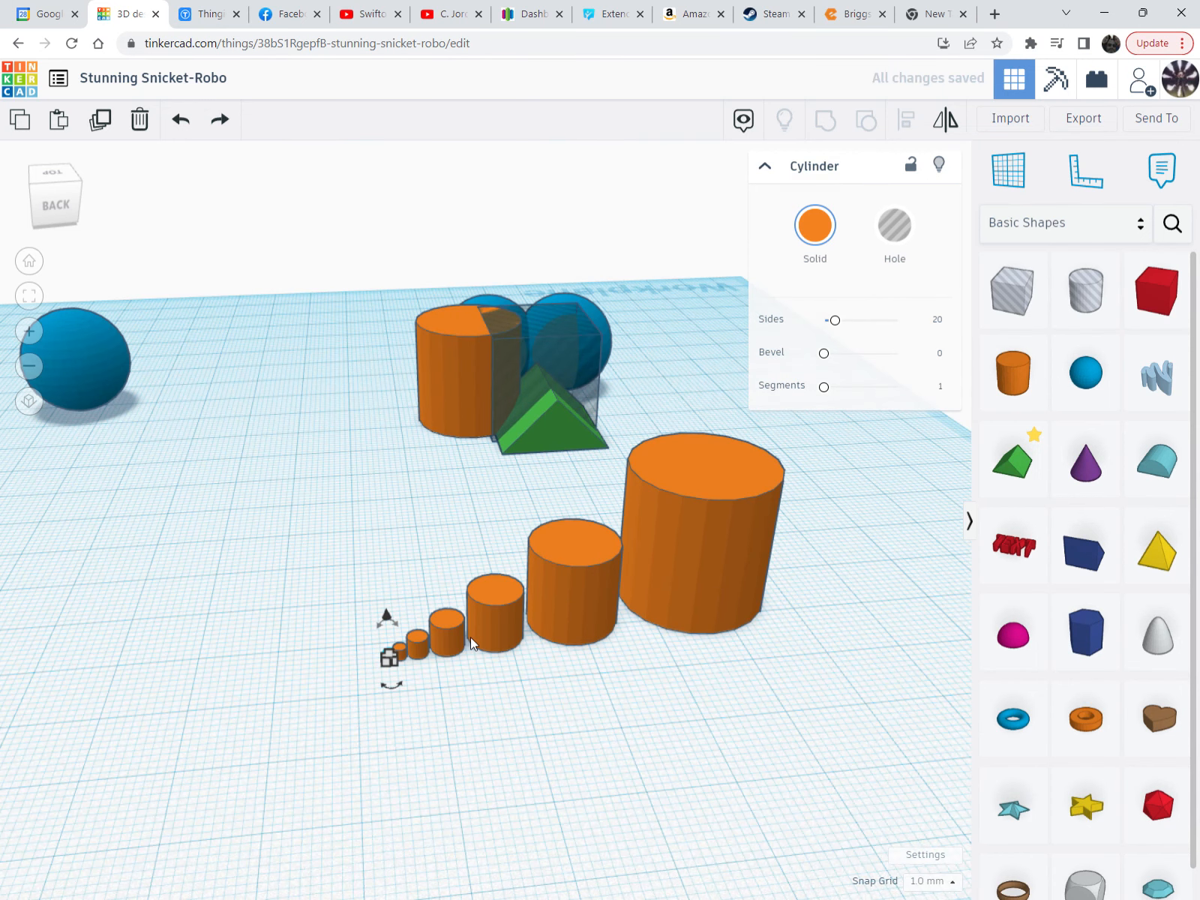
key("ctrl+z")
key("ctrl+z")
key("ctrl+z")
key("ctrl+z")
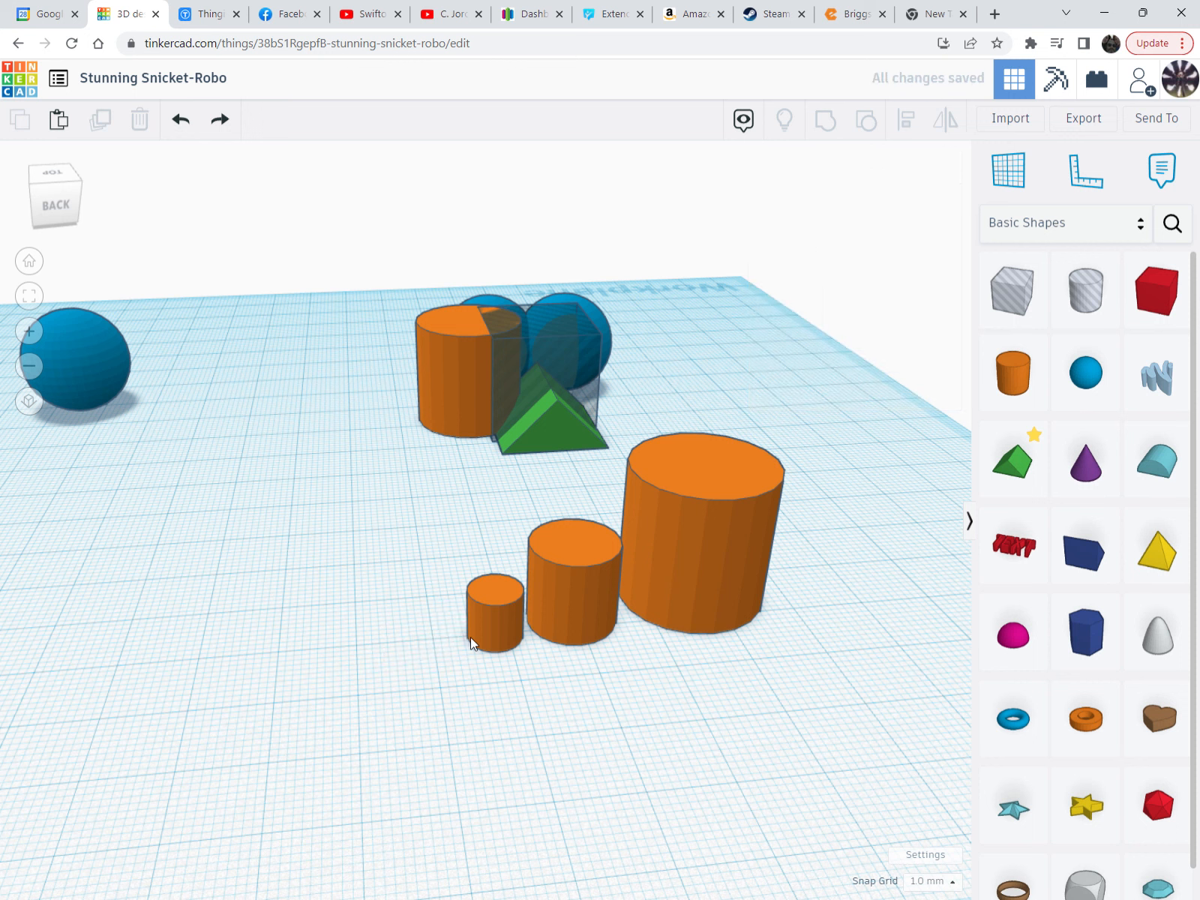
key("ctrl+z")
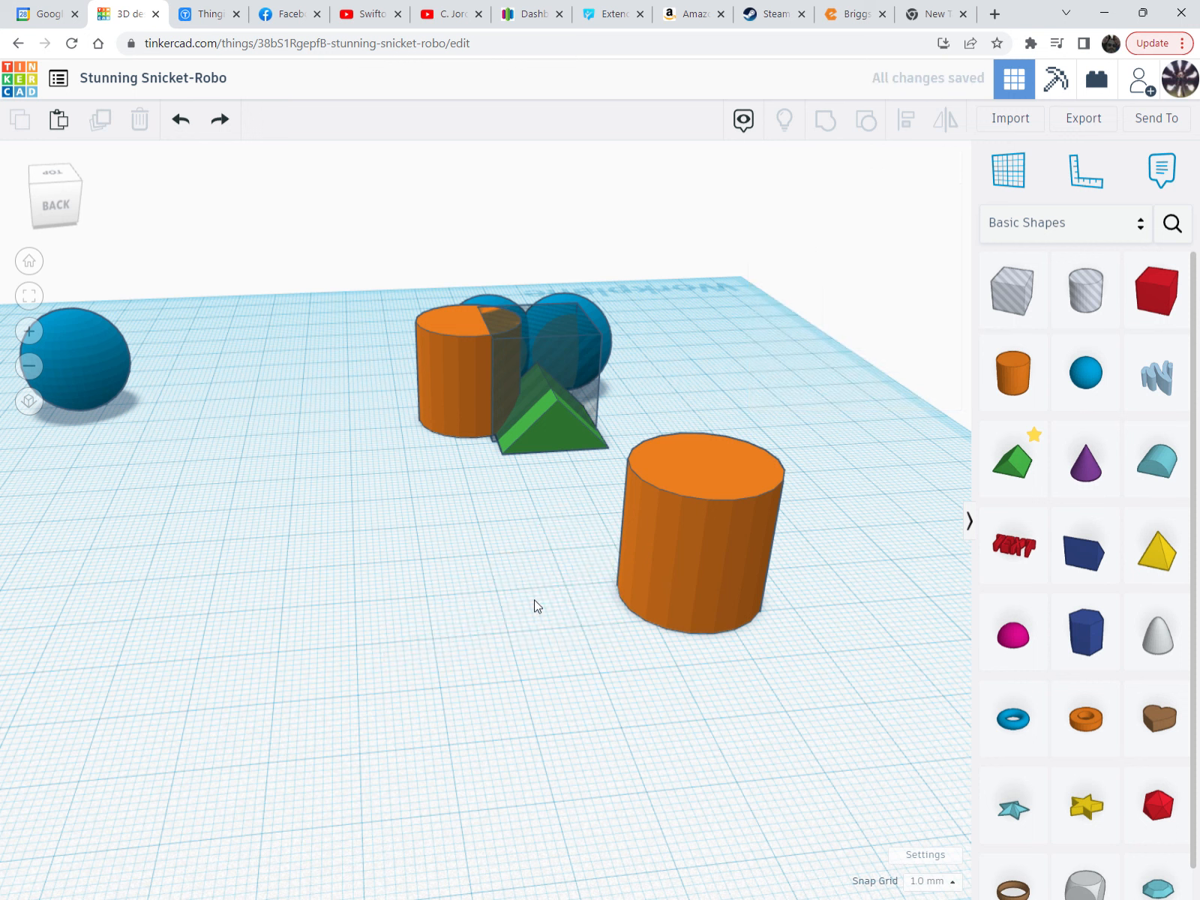
Flatten the large orange cylinder into a 1.00 mm disc and place a 20 mm red box over it
left_click(658, 574)
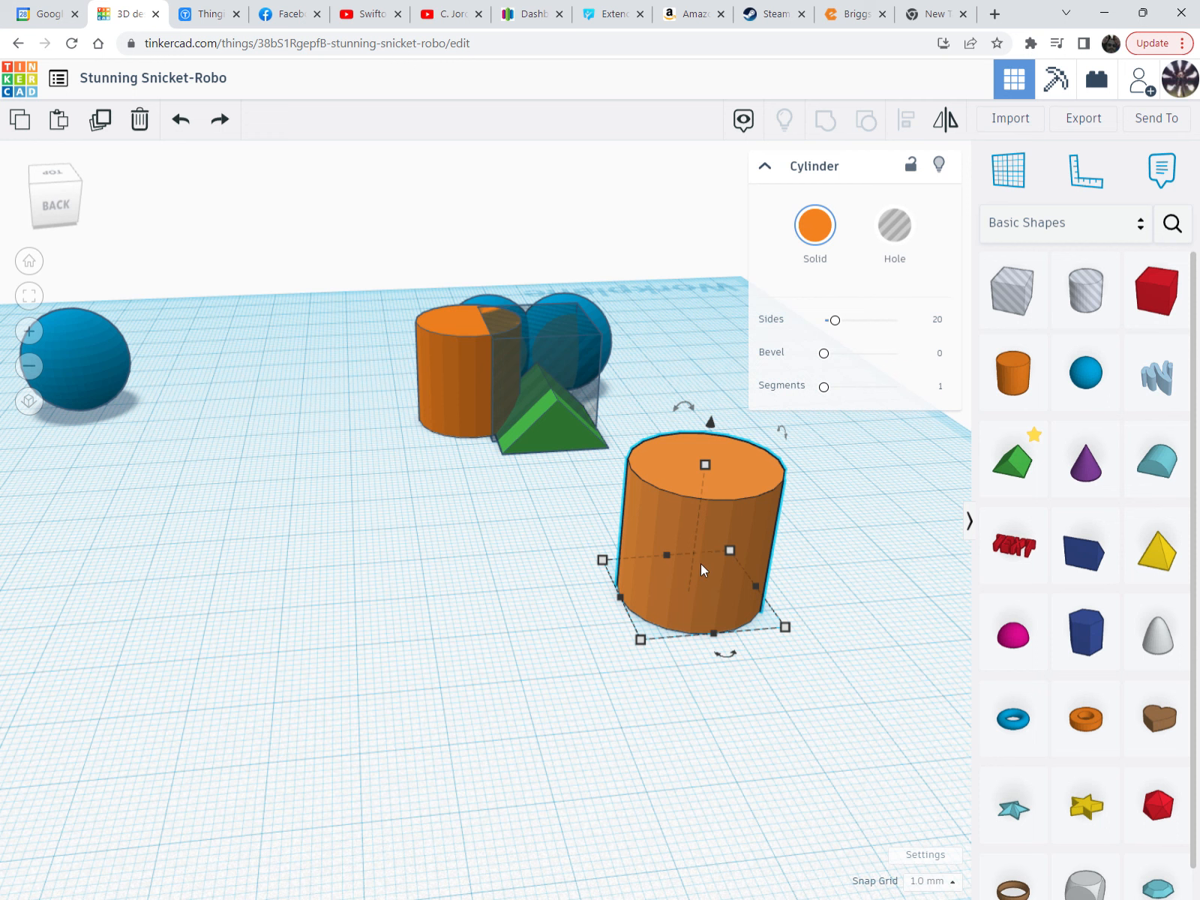
left_click_drag(706, 465, 700, 528)
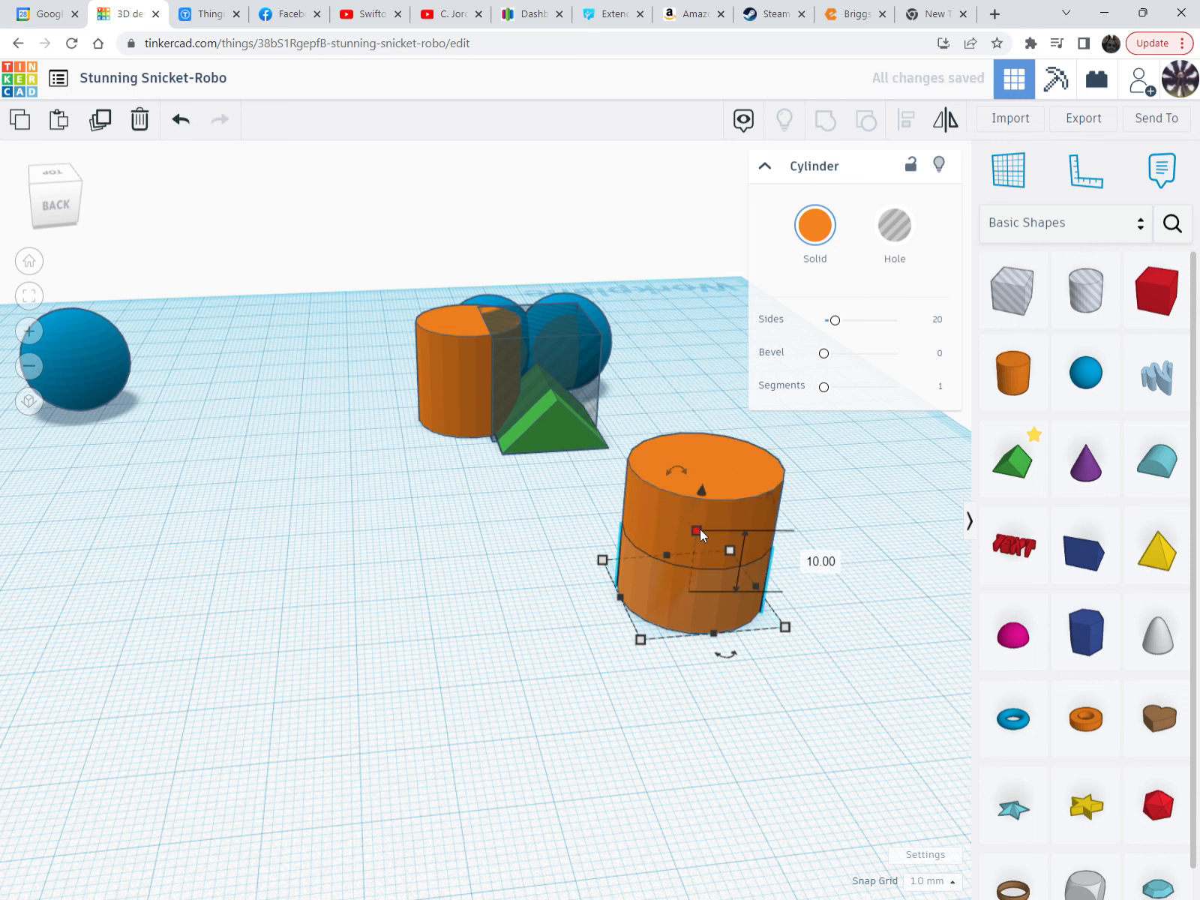
key("Escape")
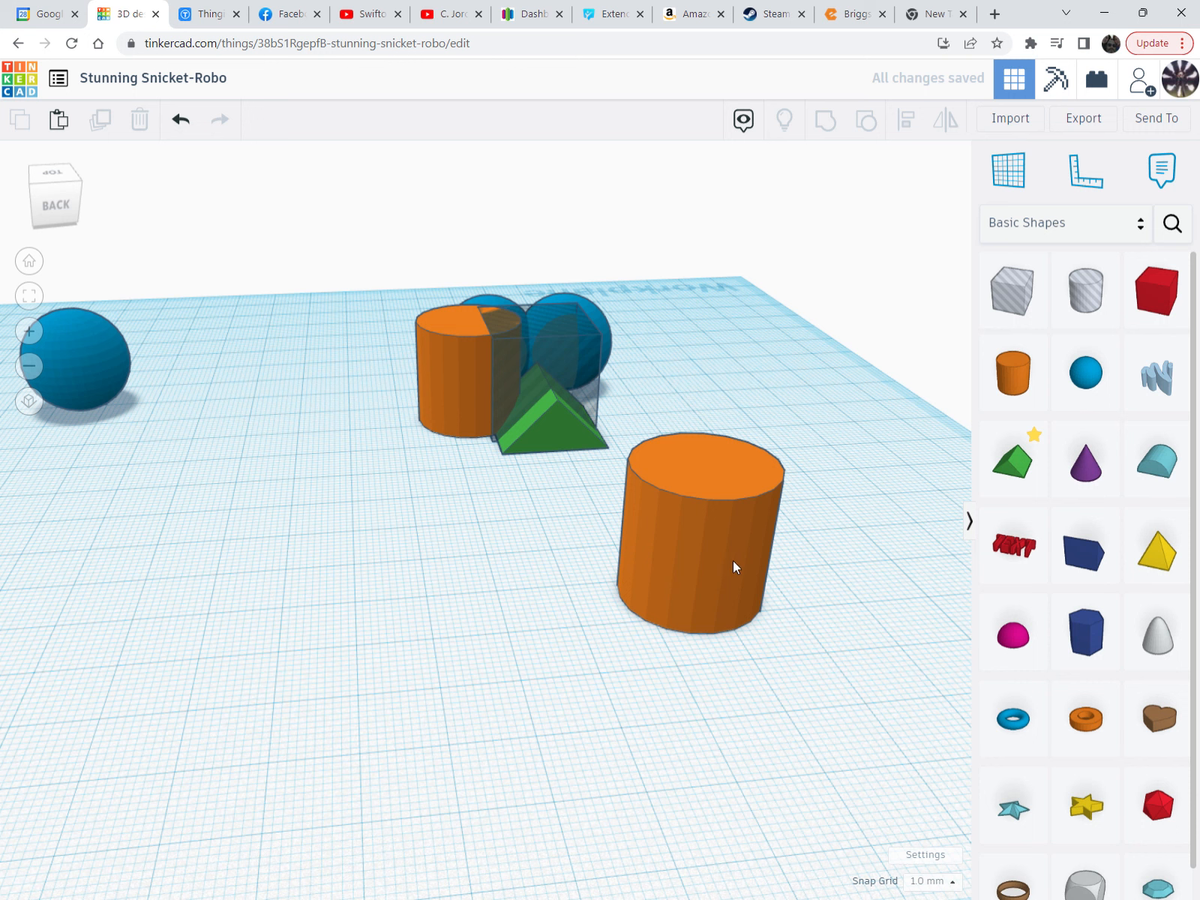
left_click(724, 471)
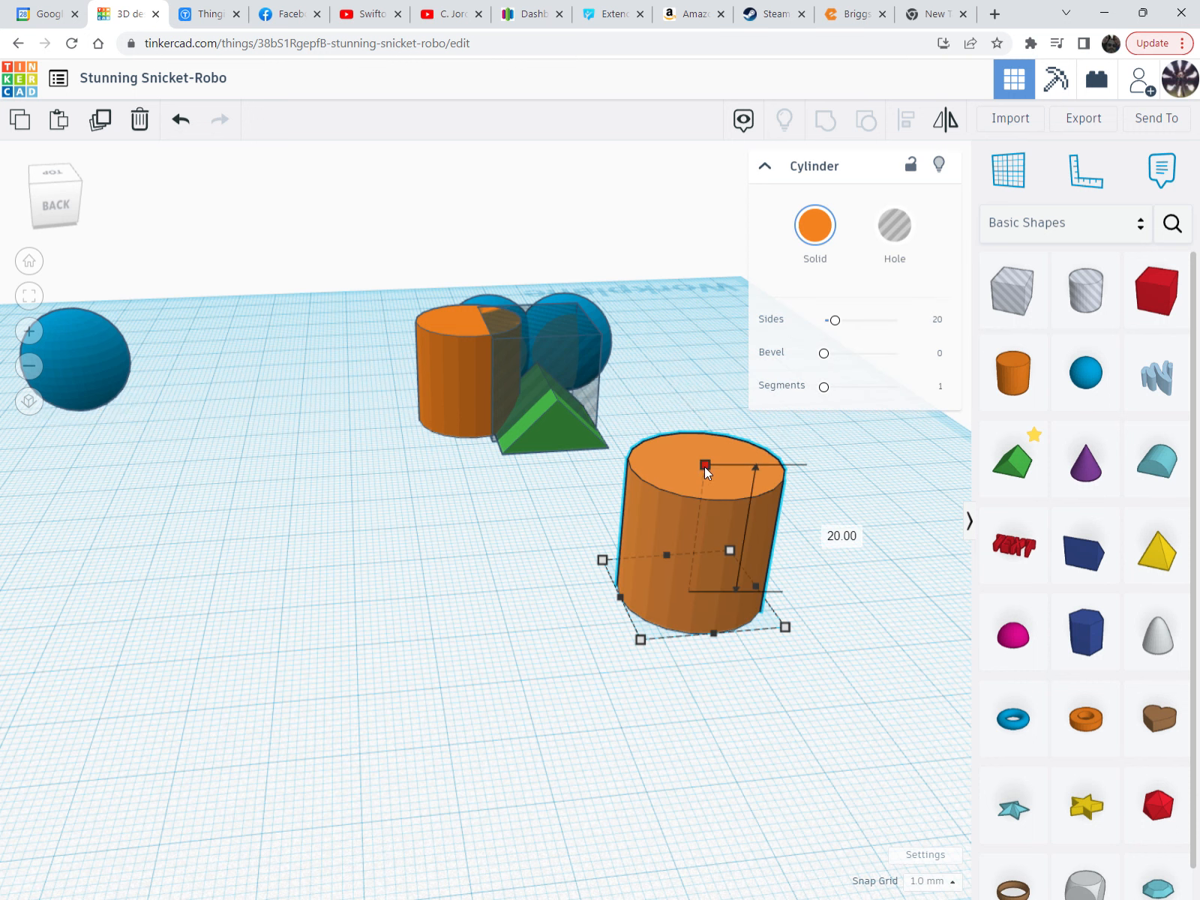
left_click_drag(704, 468, 684, 584)
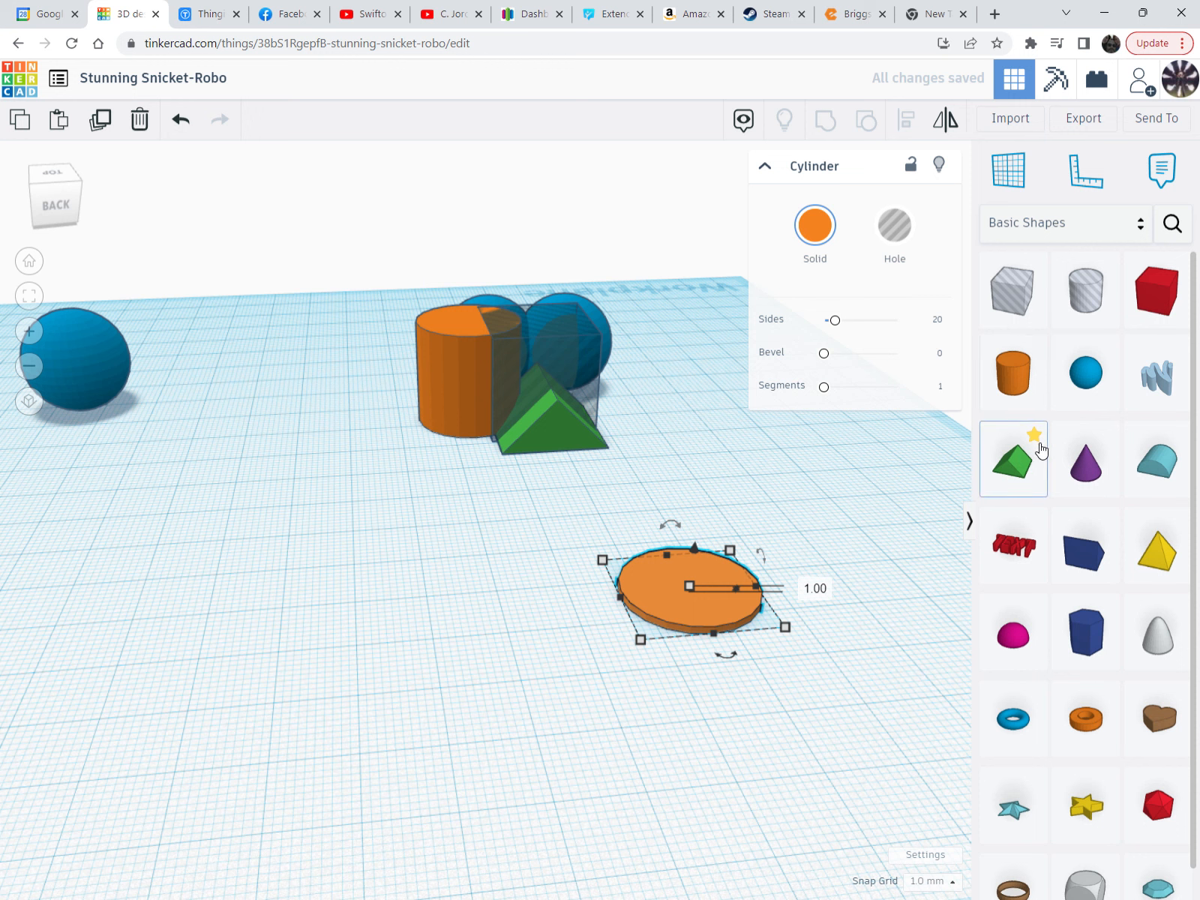
left_click_drag(1147, 330, 750, 663)
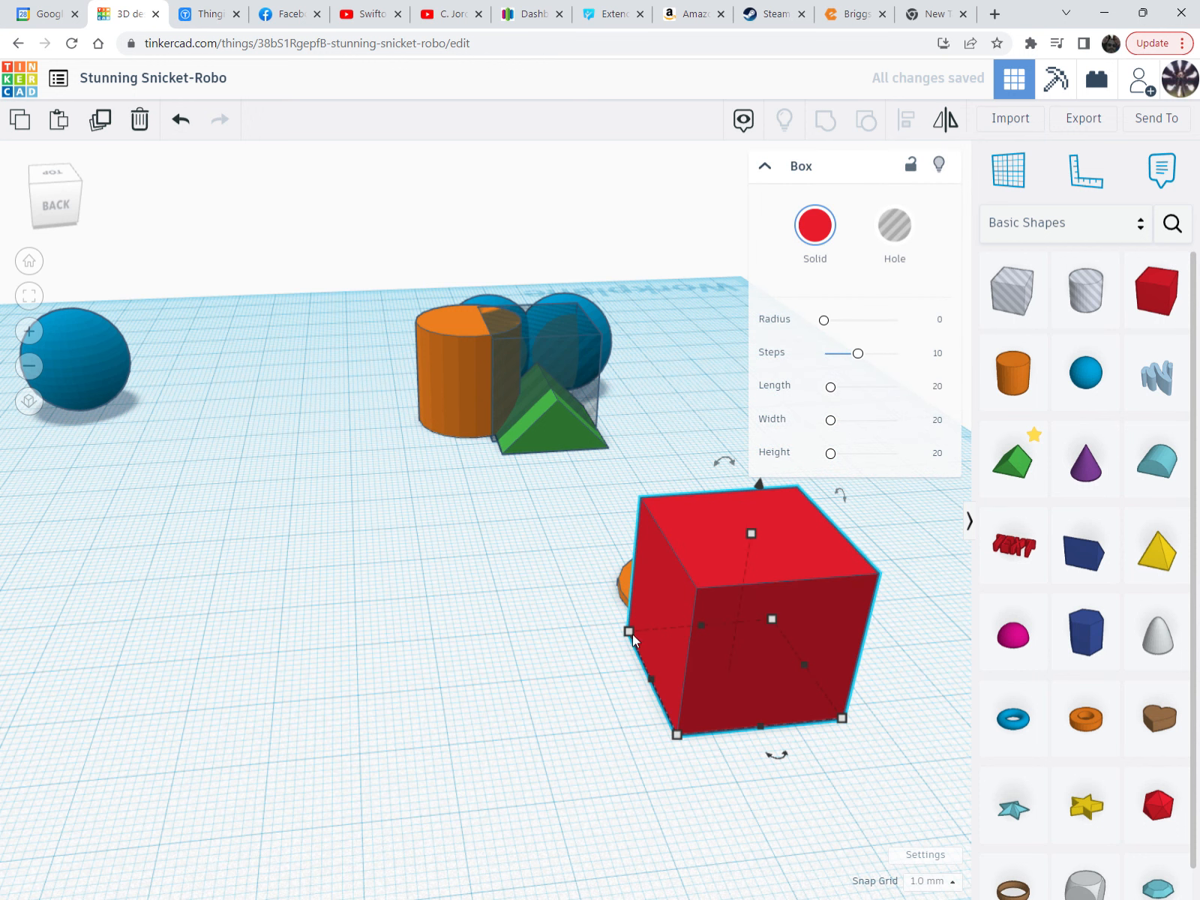
Shrink the red box to 3 by 3, narrow its width and move it toward the disc
left_click_drag(632, 638, 809, 715)
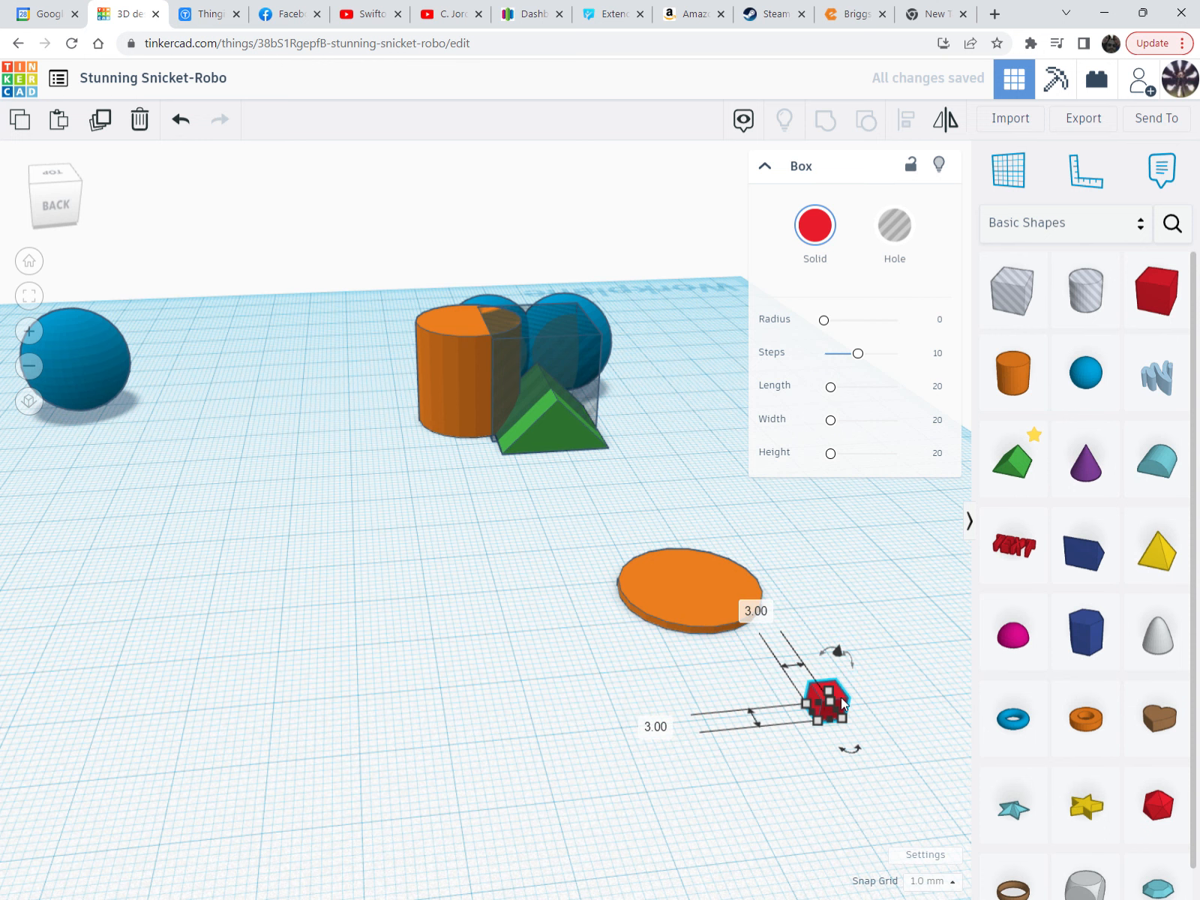
key("f")
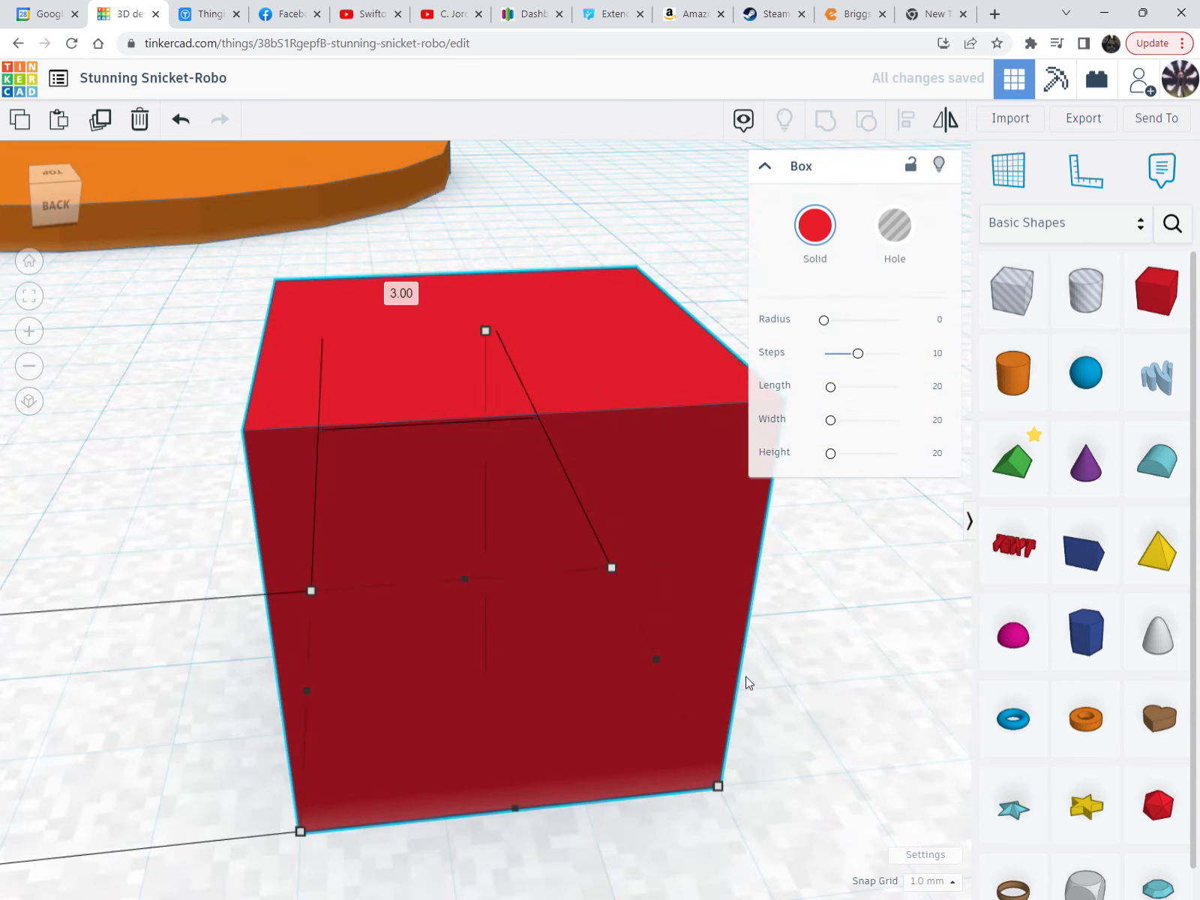
left_click_drag(582, 670, 463, 688)
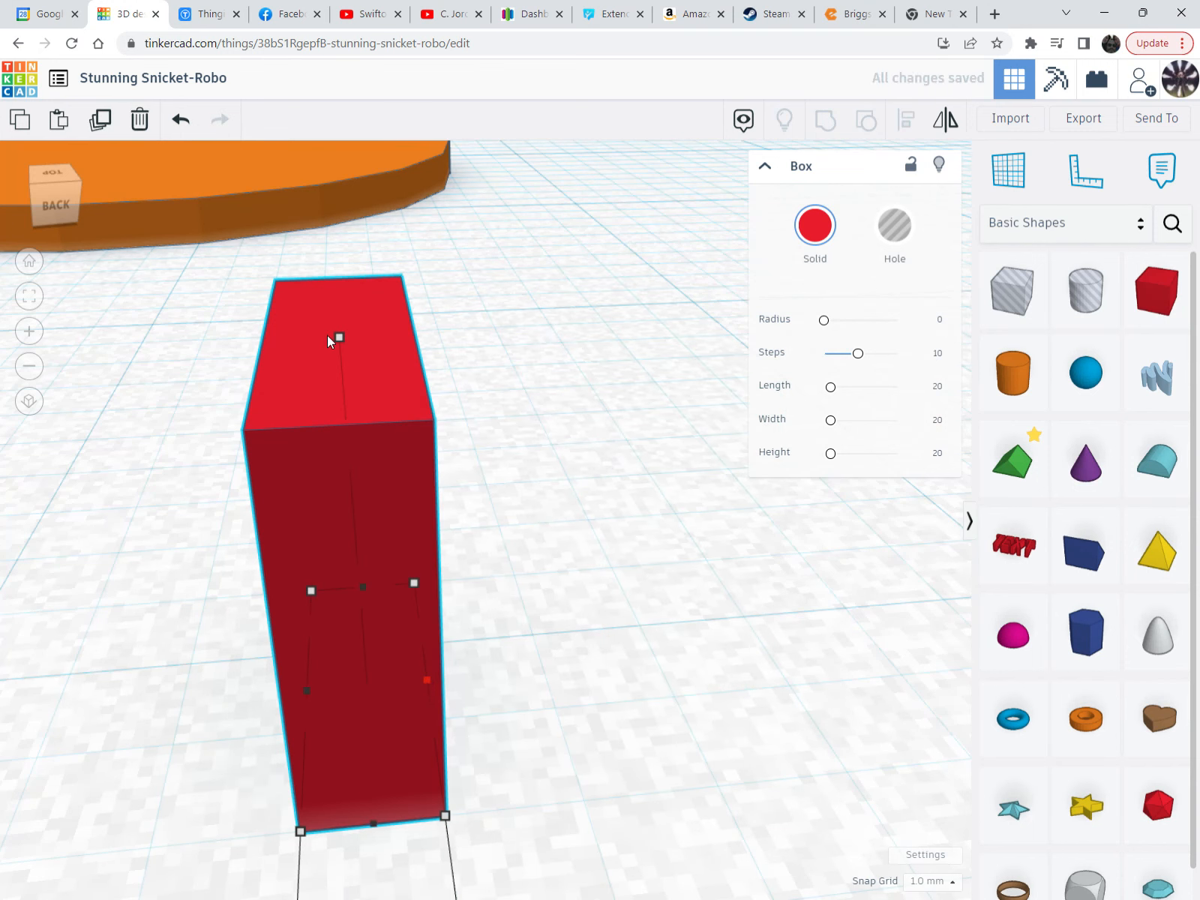
left_click_drag(335, 386, 21, 214)
key("f")
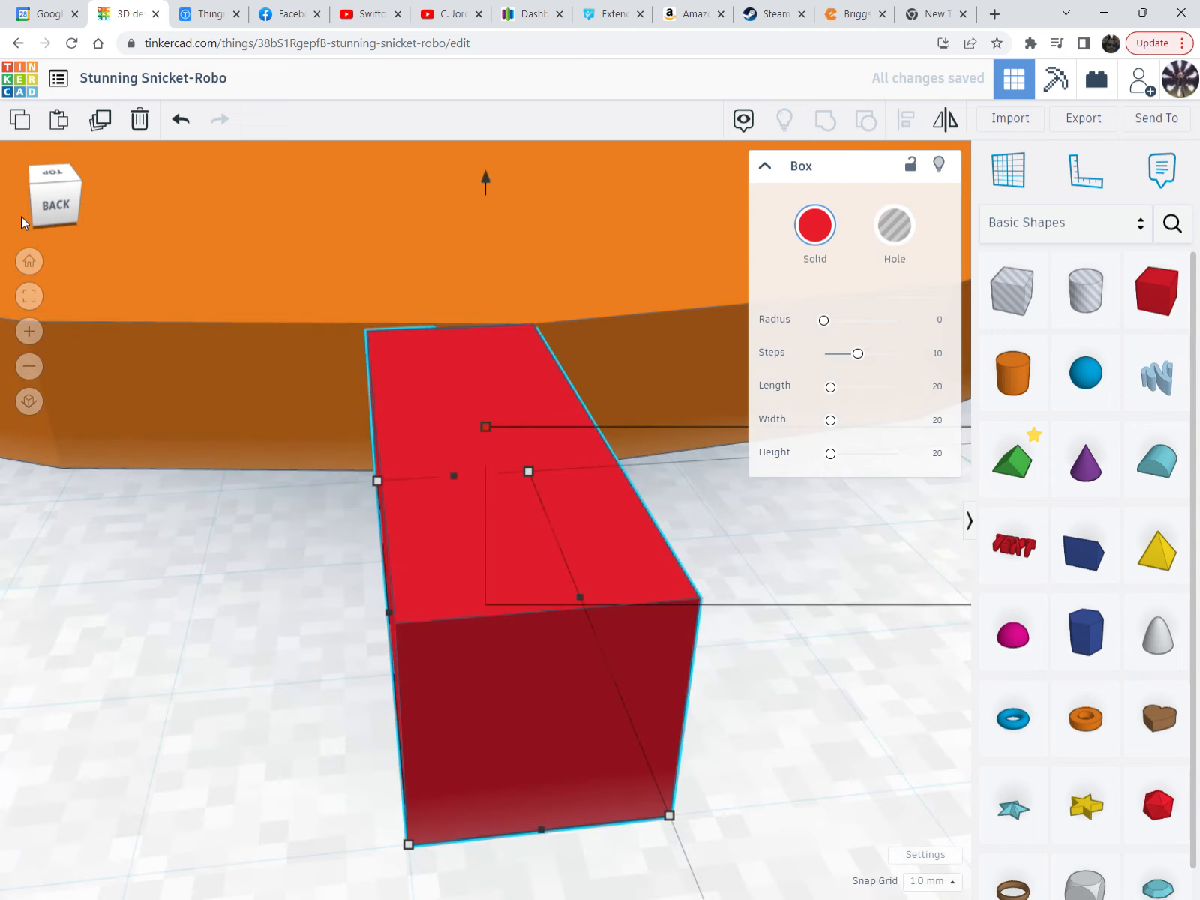
Make the red box thinner and nudge it against the orange disc's edge
scroll(407, 363, "down", 8)
right_click_drag(465, 360, 452, 467)
key("f")
scroll(503, 347, "down", 6)
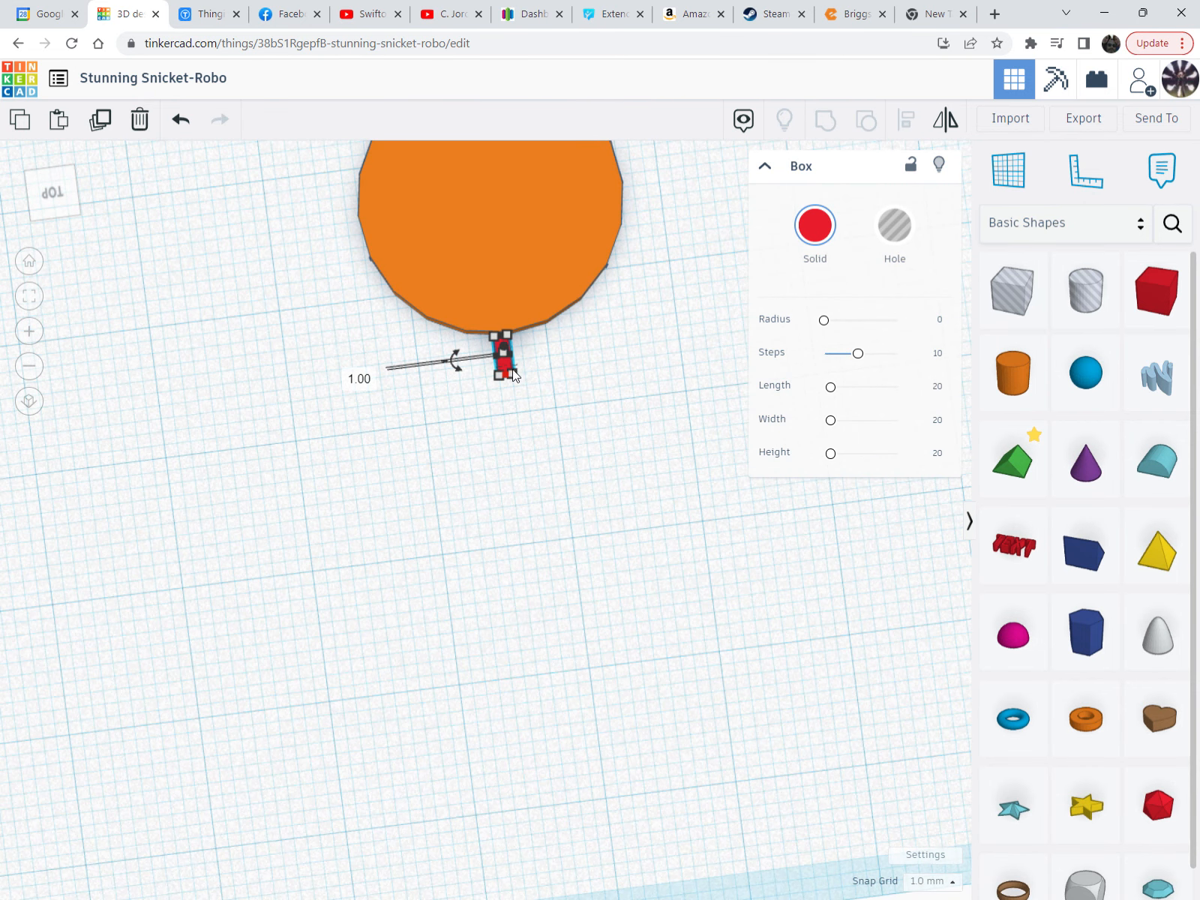
mouse_move(497, 355)
left_mouse_down()
mouse_move(519, 358)
mouse_move(502, 357)
left_mouse_up()
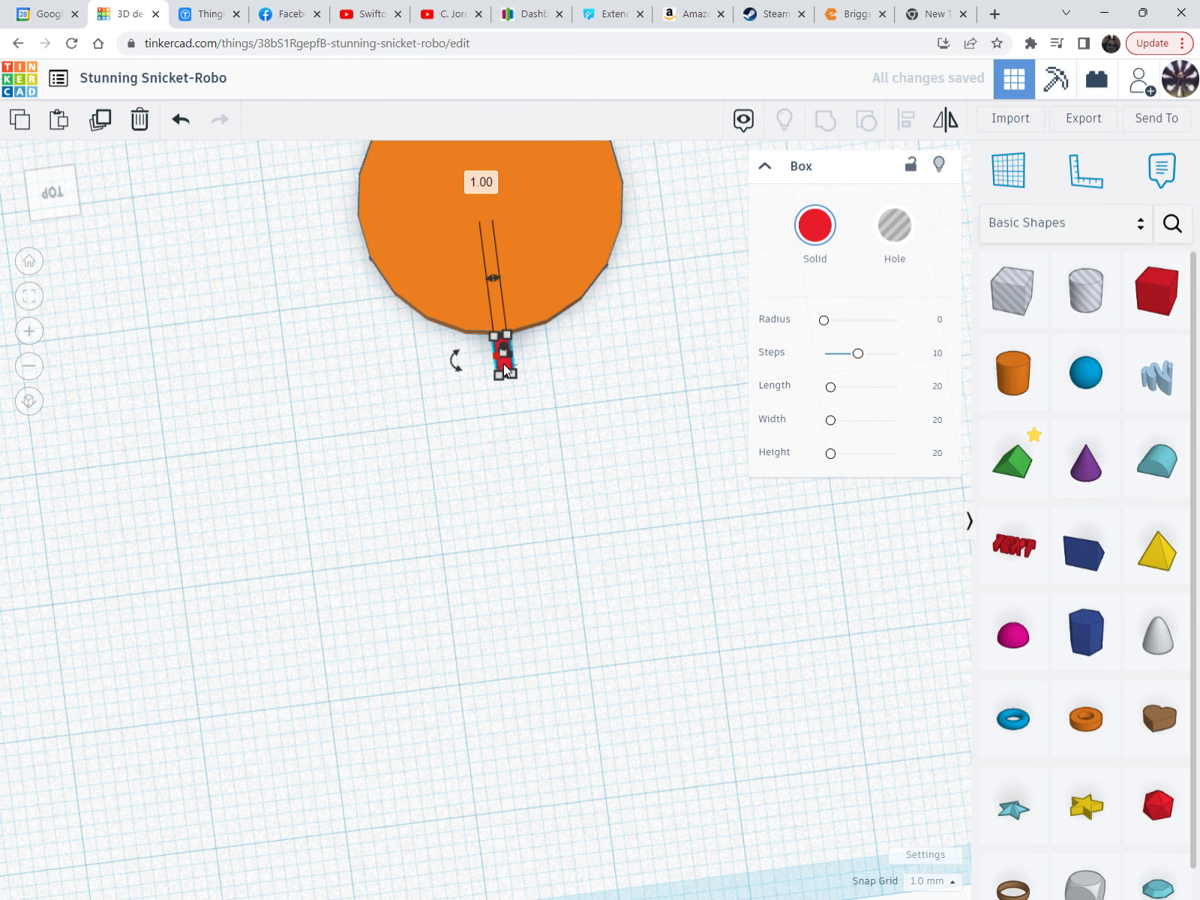
key("f")
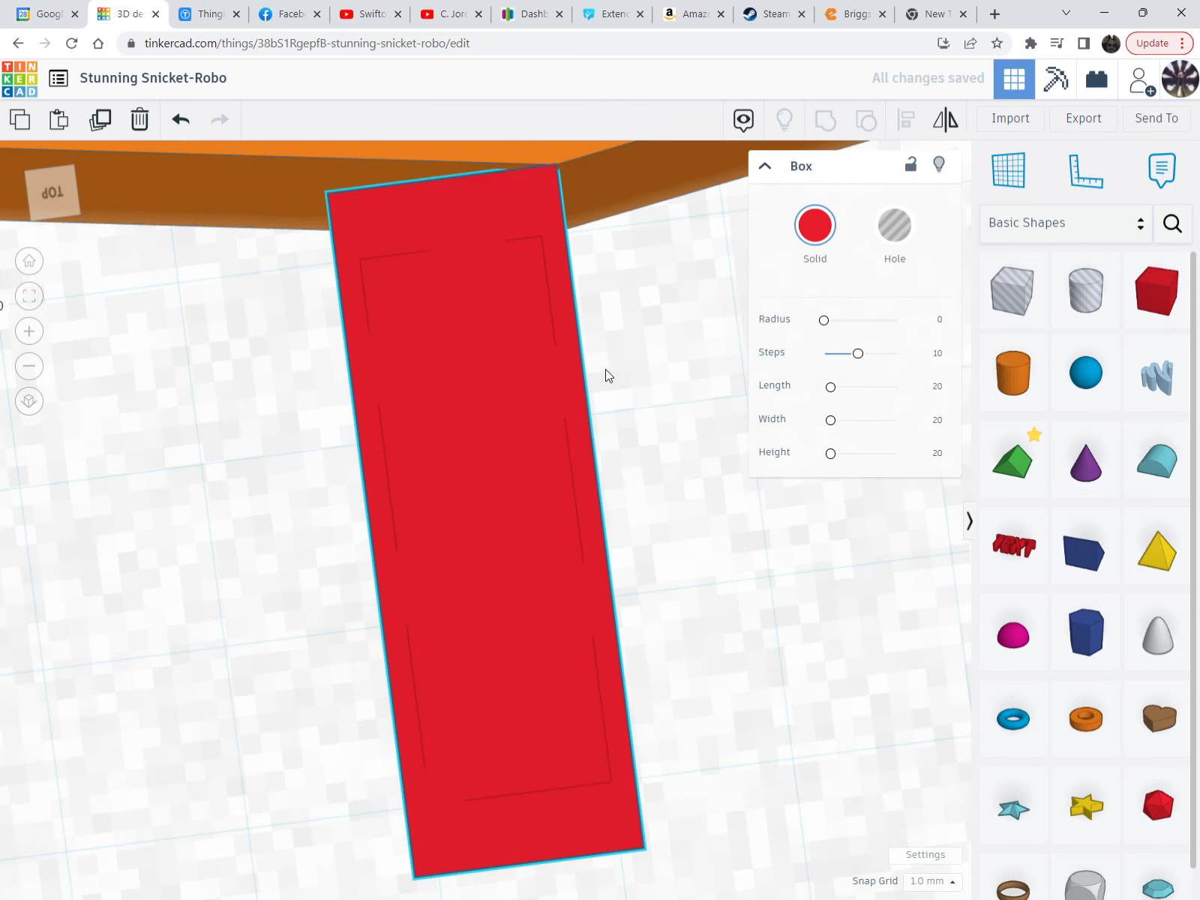
right_click_drag(608, 375, 627, 363)
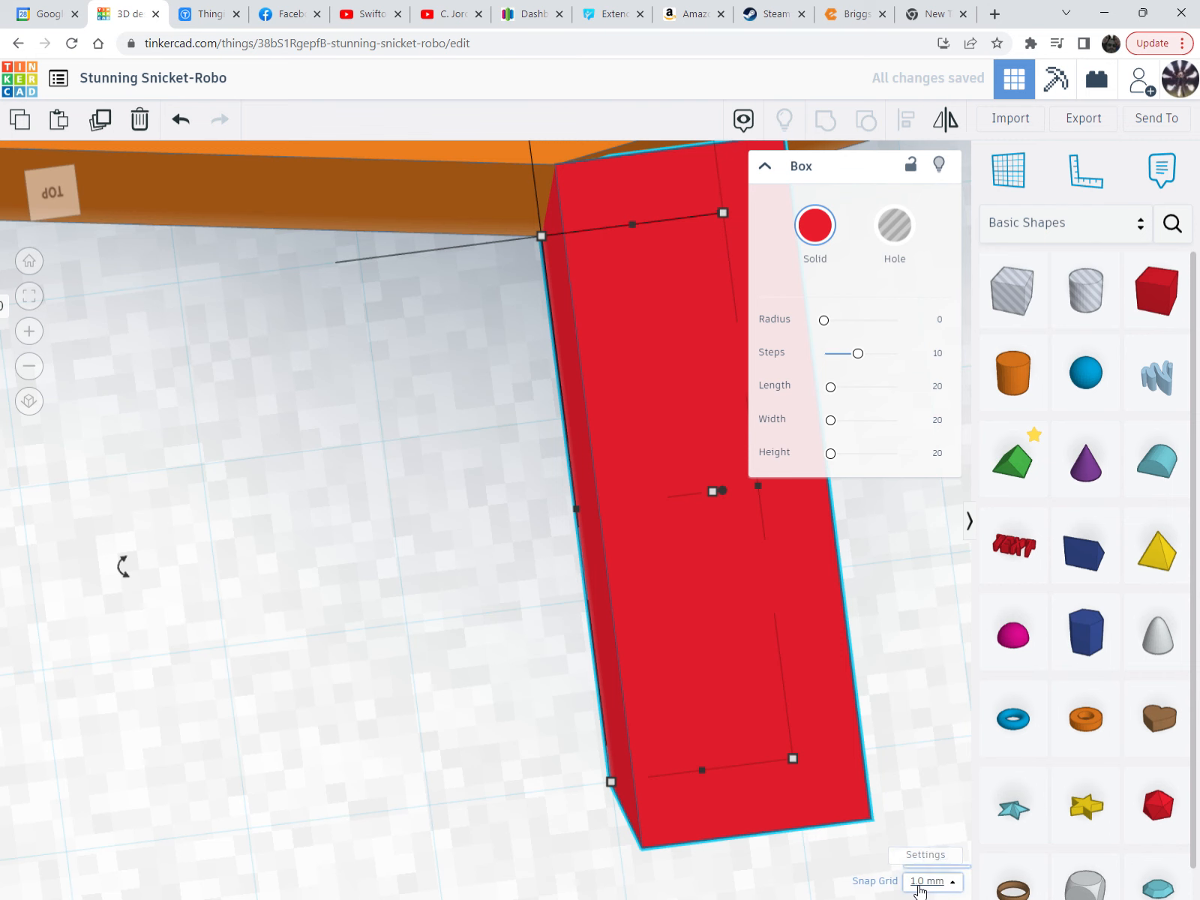
left_click(927, 884)
left_click_drag(656, 568, 534, 582)
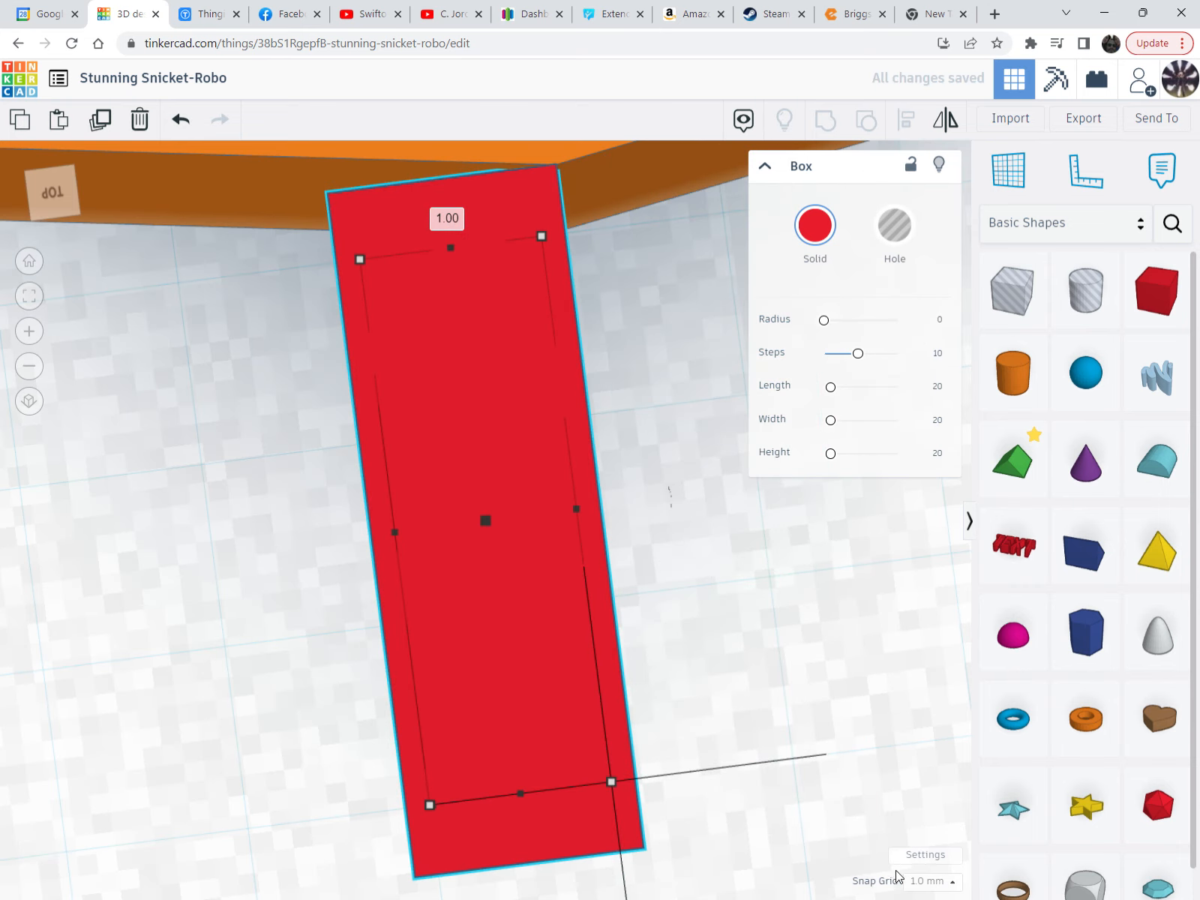
Set the snap grid to 0.1 mm, slide the red box right, and recentre on disc and box
left_click(928, 884)
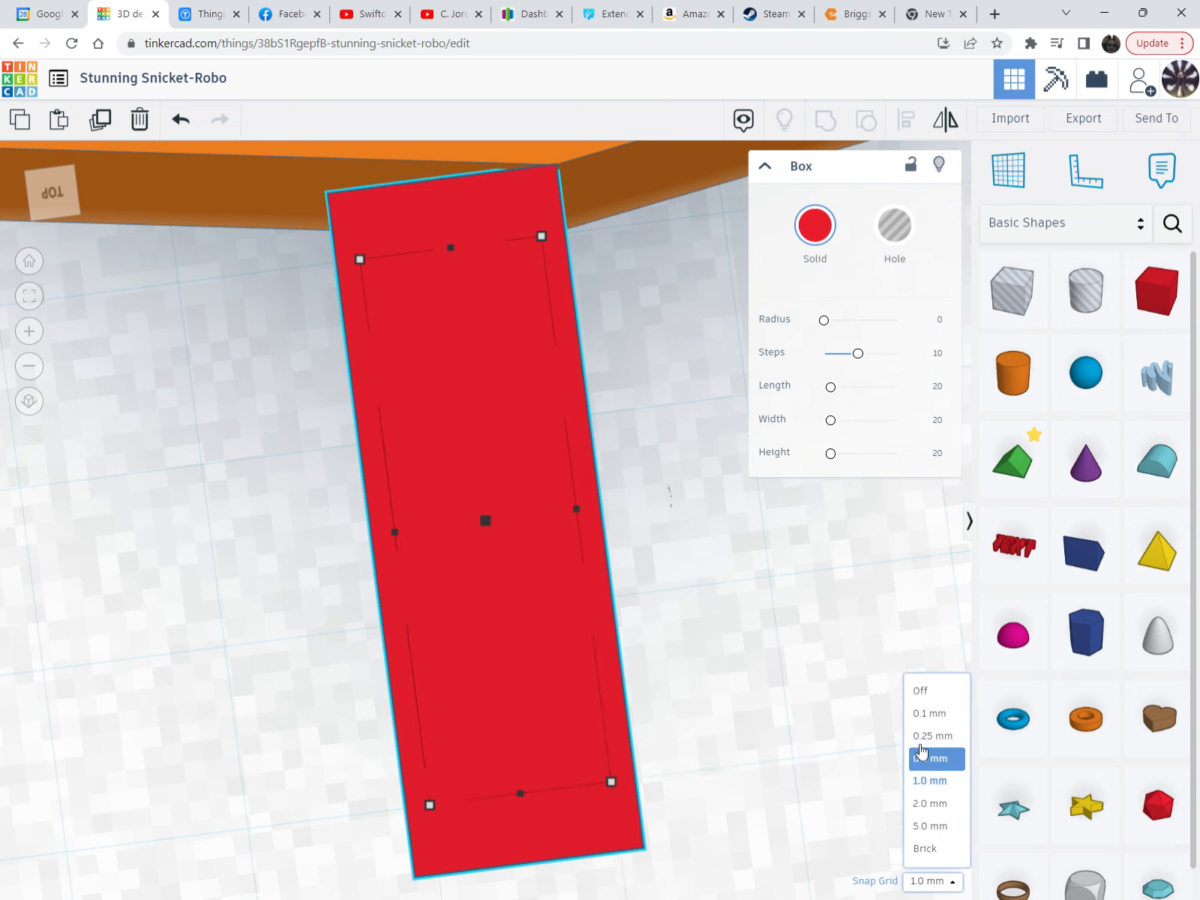
left_click(921, 716)
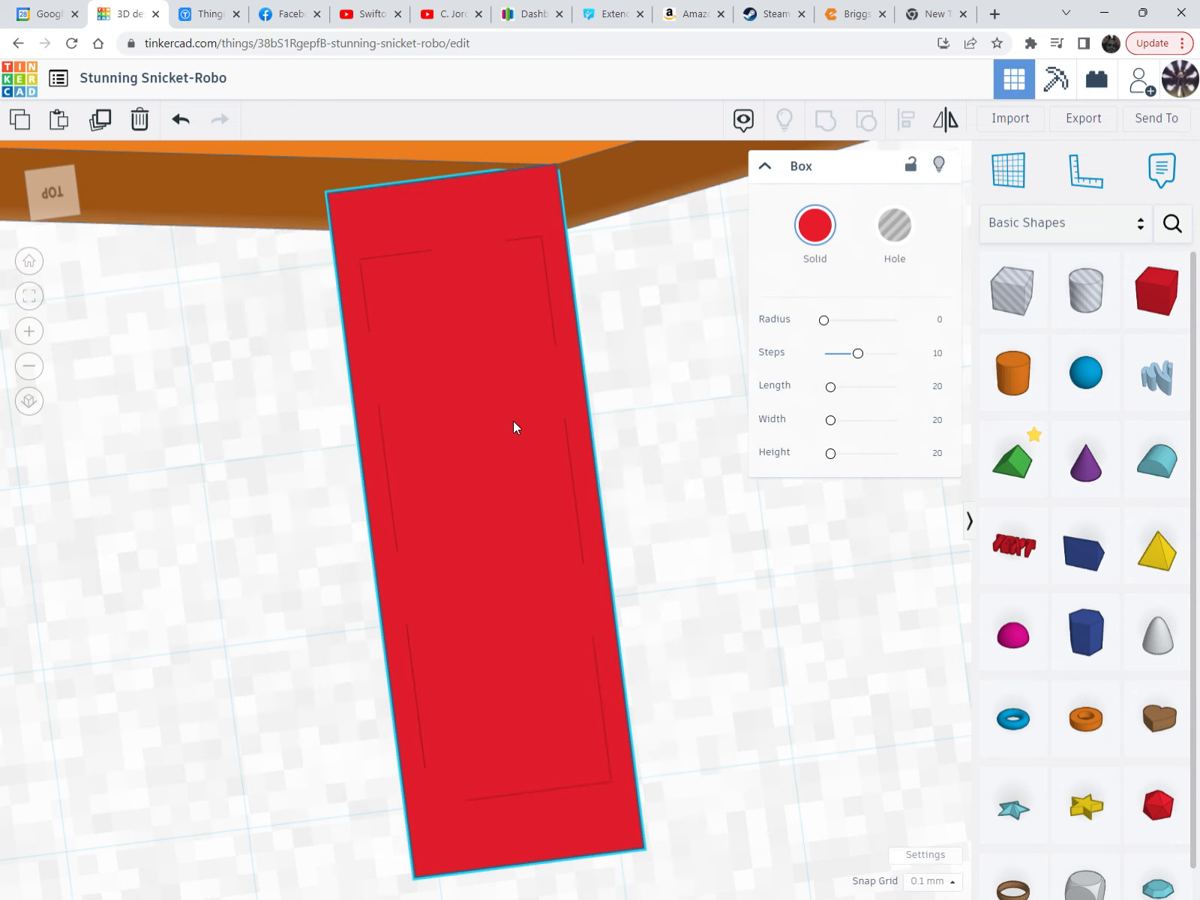
left_click_drag(515, 423, 631, 415)
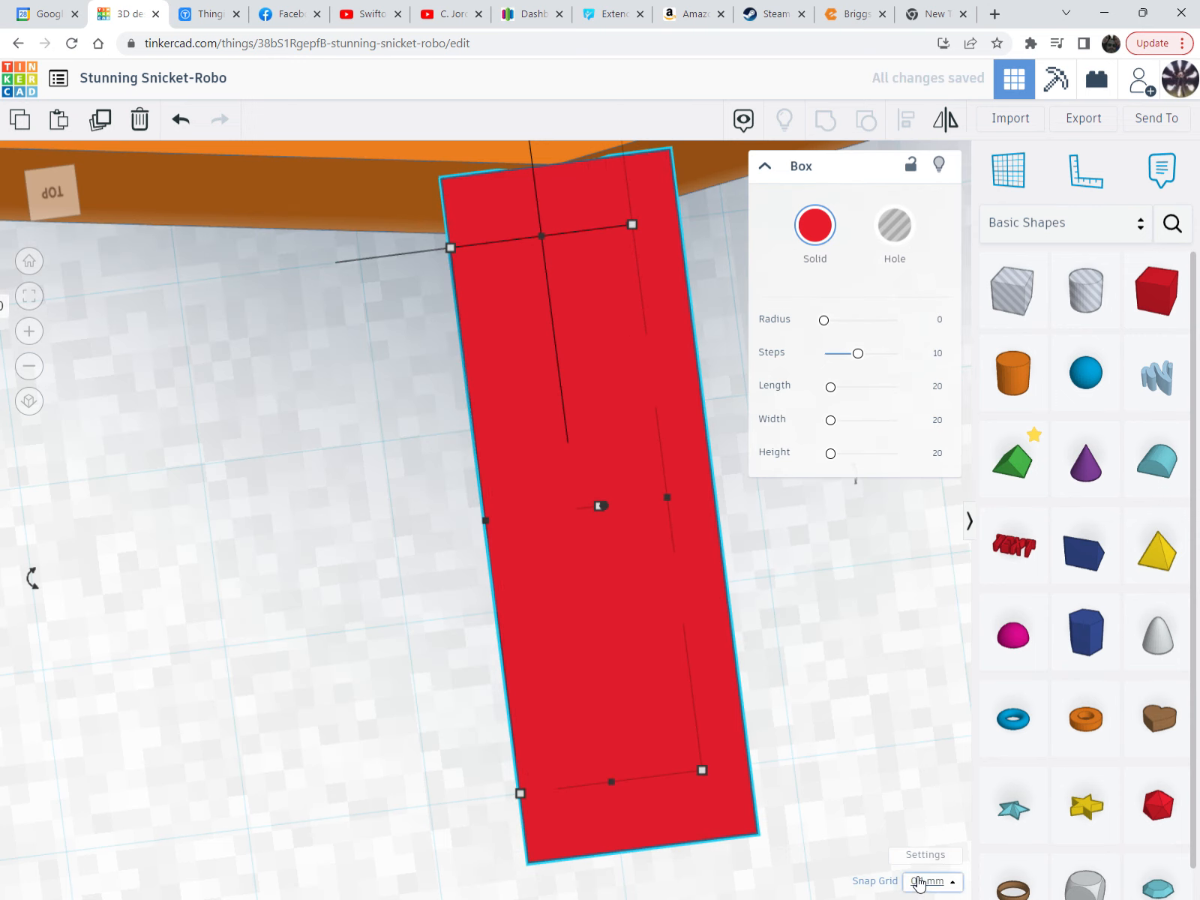
left_click(921, 882)
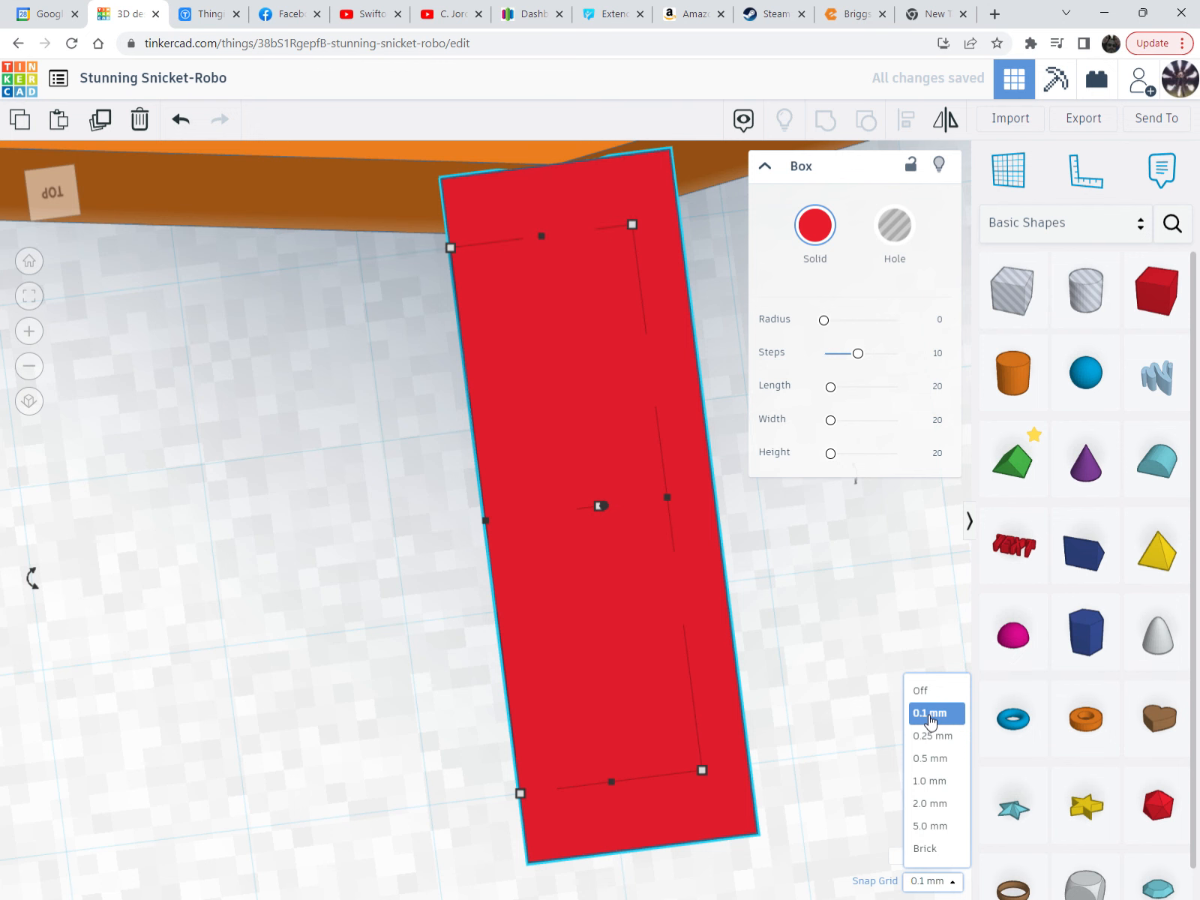
scroll(660, 588, "down", 5)
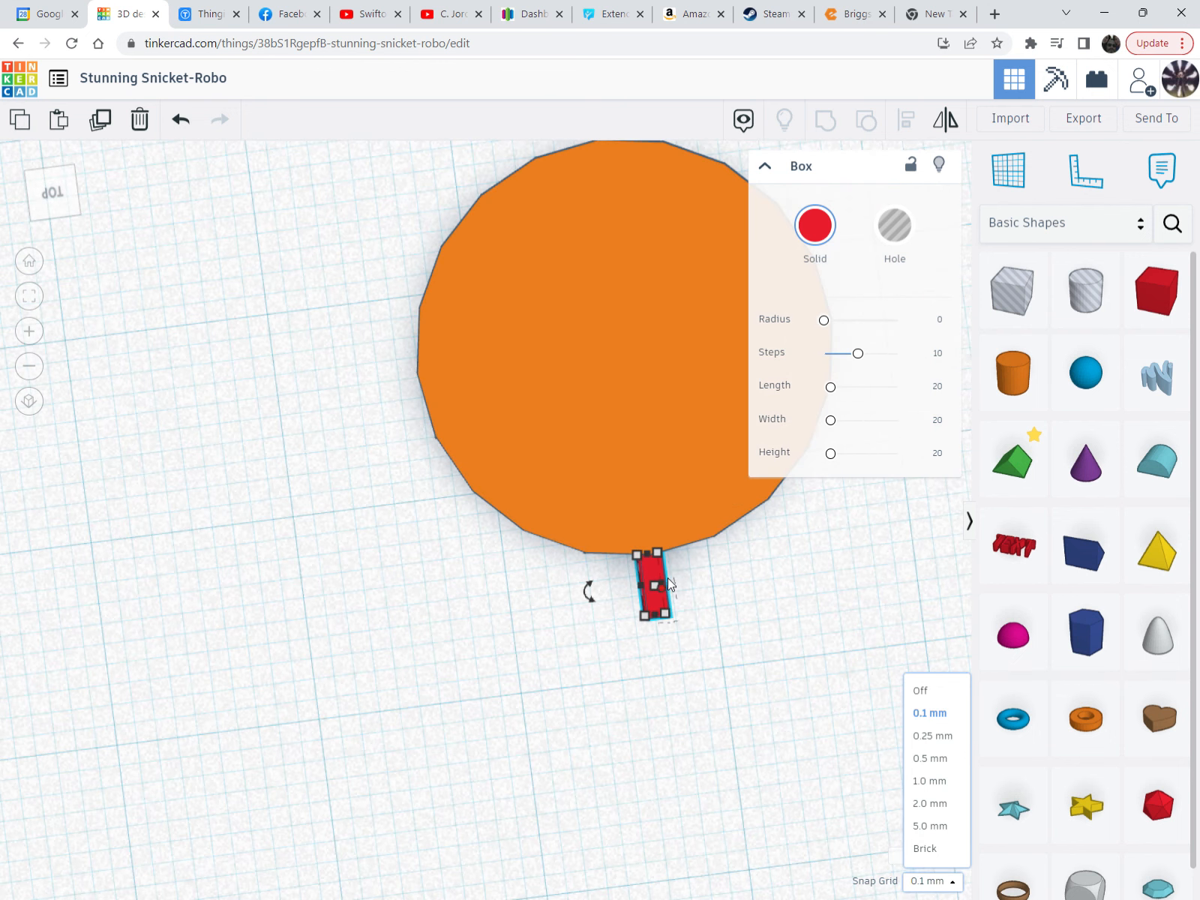
middle_click_drag(762, 570, 639, 686)
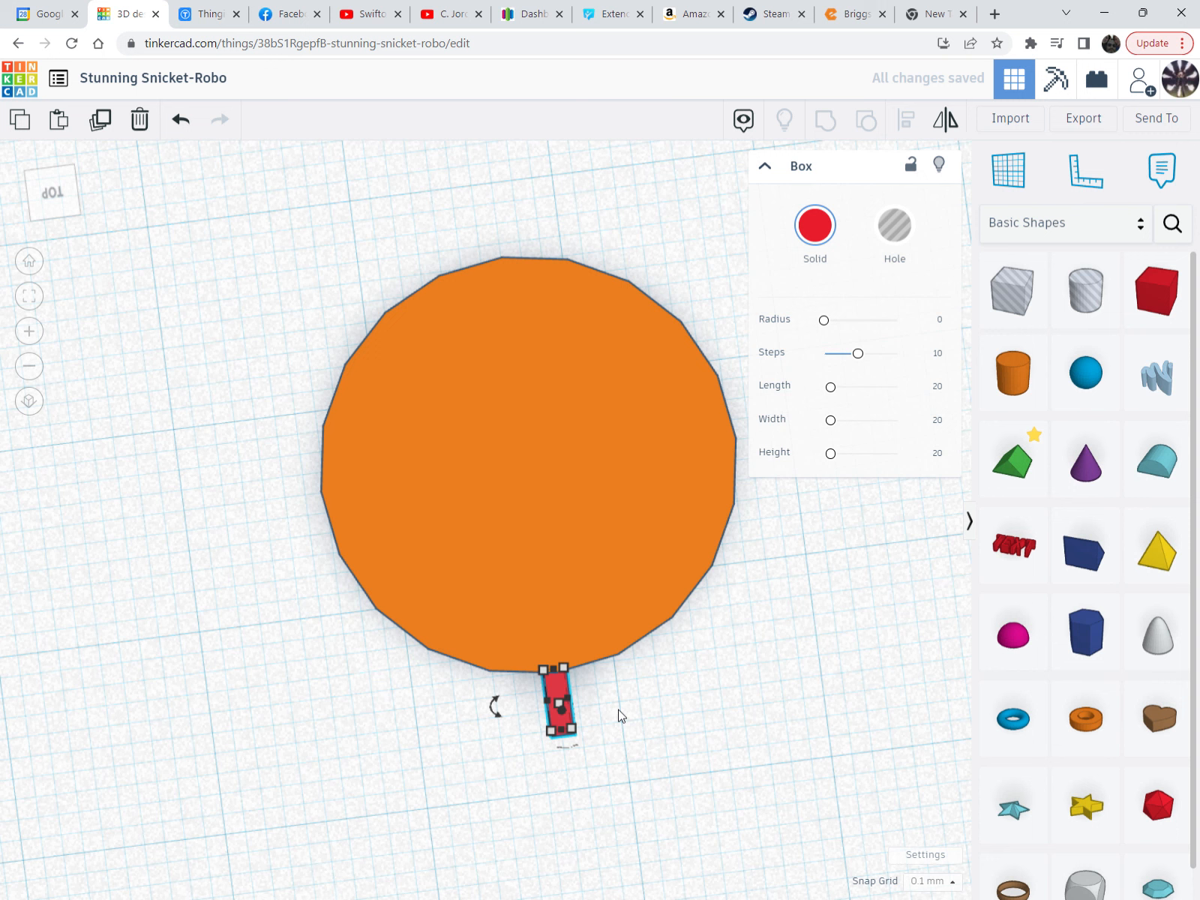
Move a copy of the red box up across the disc to its top edge
key("Up")
key("Up")
key("Up")
key("Up")
key("Up")
key("Up")
key("Up")
key("Up")
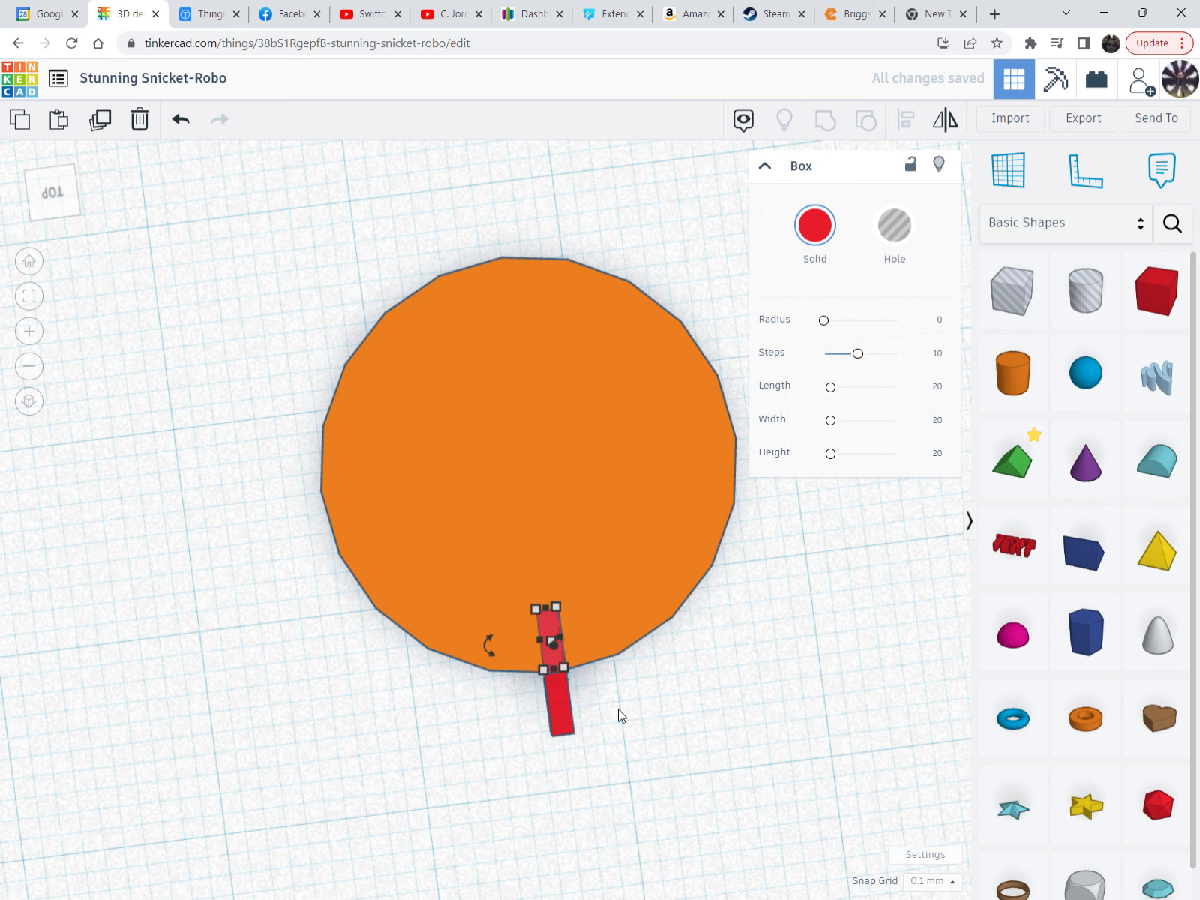
key("Up")
key("Up")
key("Up")
key("Up")
key("Up")
key("Up")
key("Up")
key("Up")
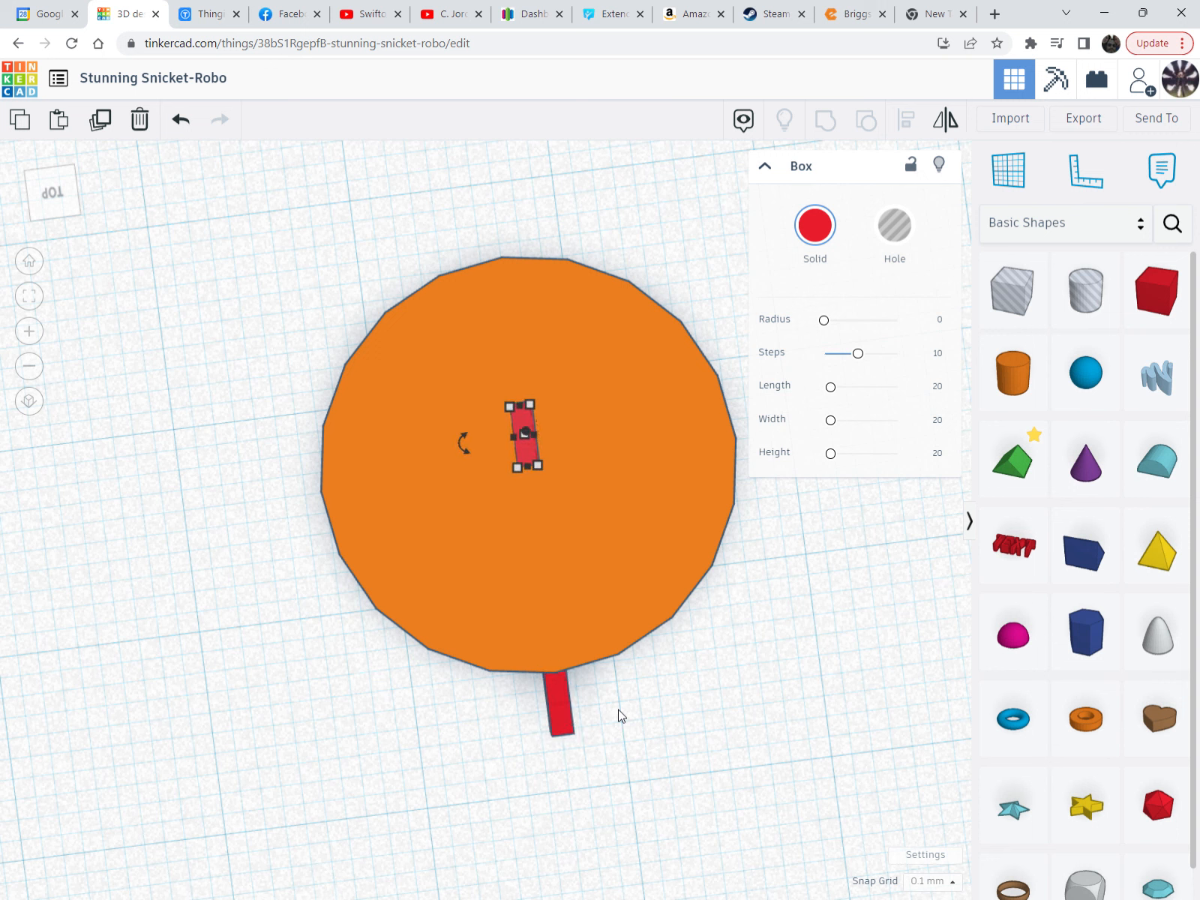
key("Up")
key("Up")
key("Up")
key("Up")
key("Up")
key("Up")
key("Up")
key("Up")
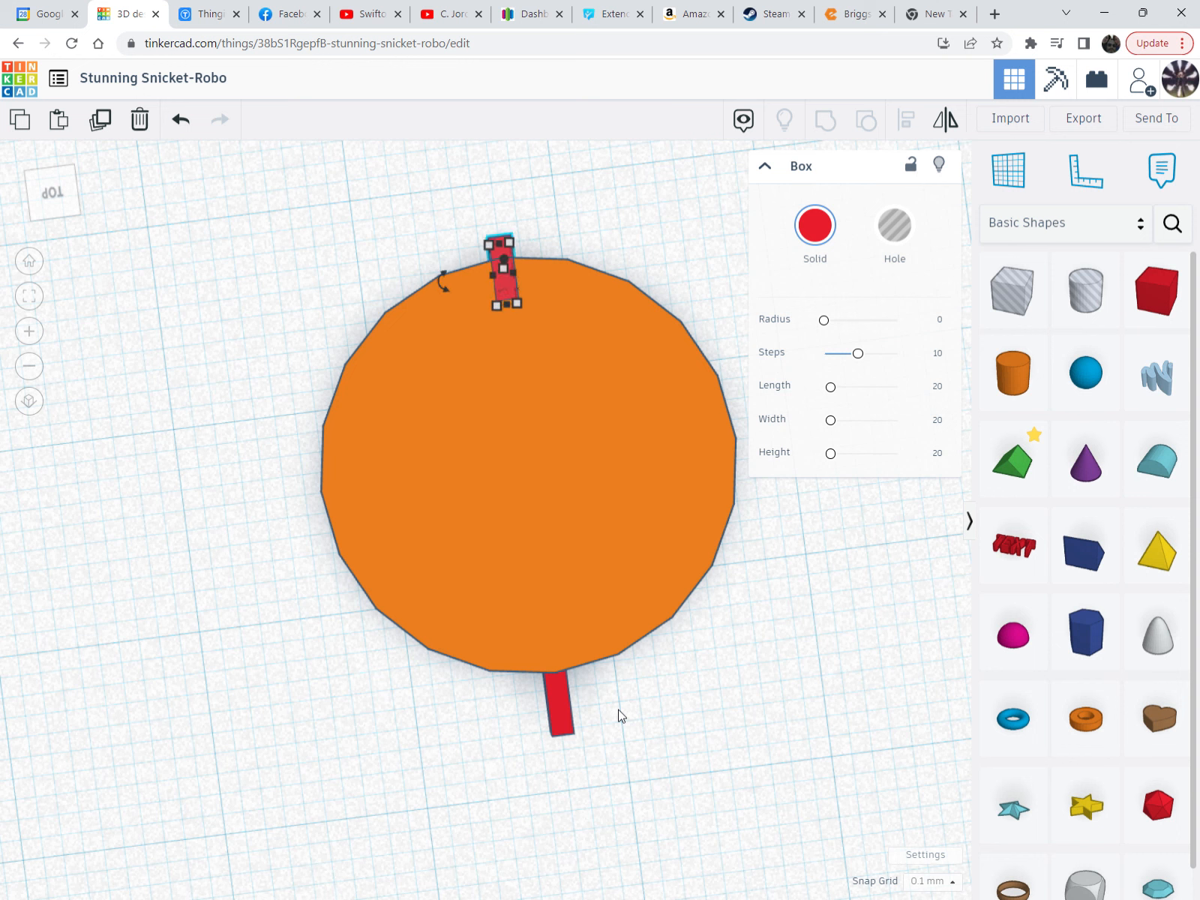
key("Up")
key("Up")
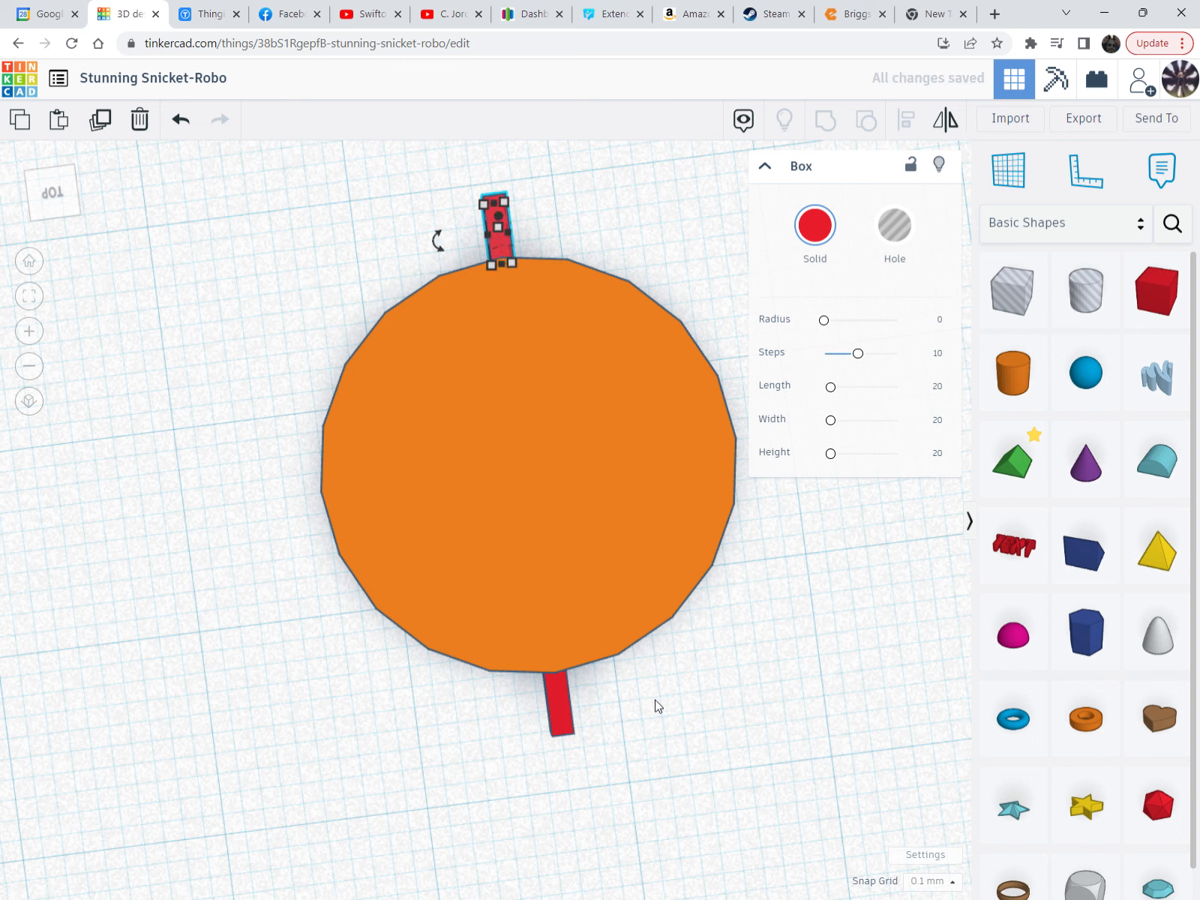
Select both red boxes and group them into one straight bar
scroll(651, 688, "down", 3)
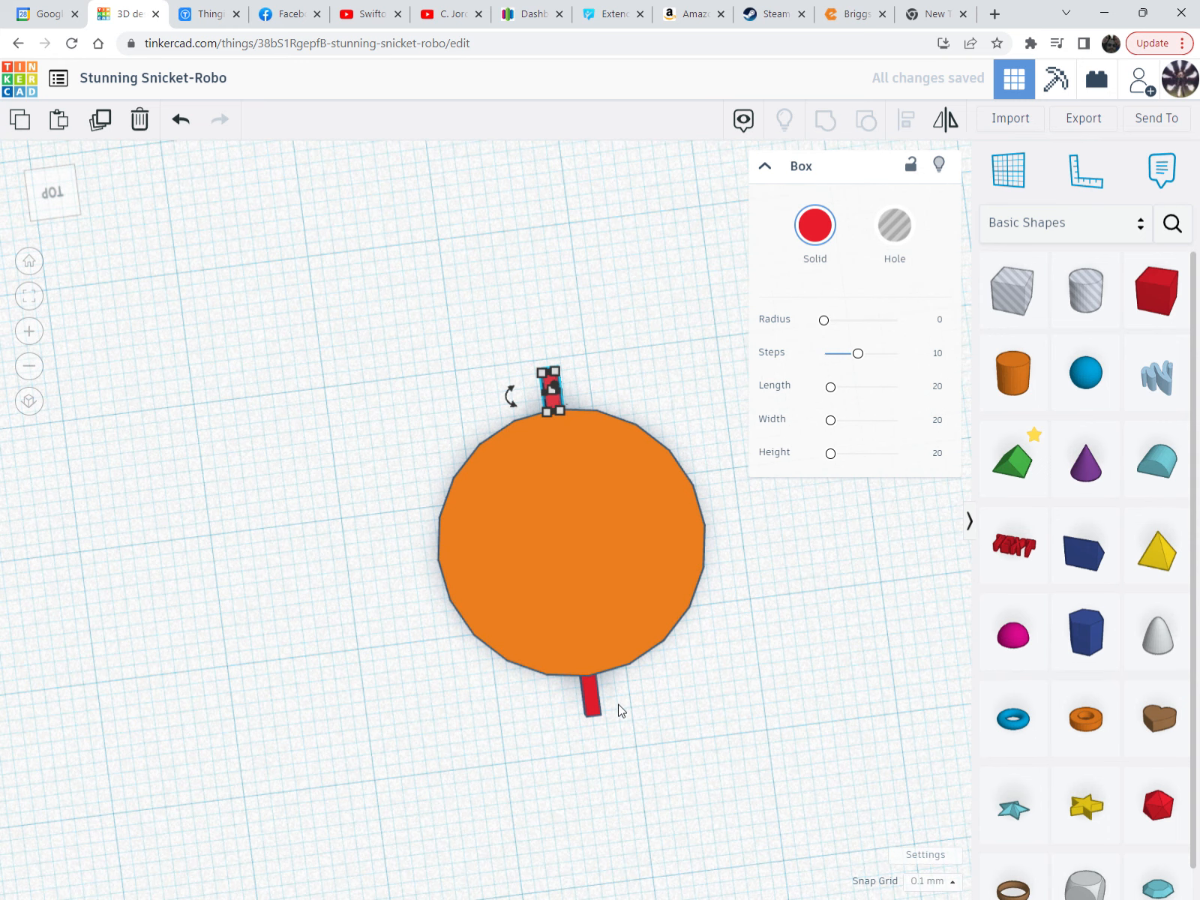
left_click(590, 703, "shift")
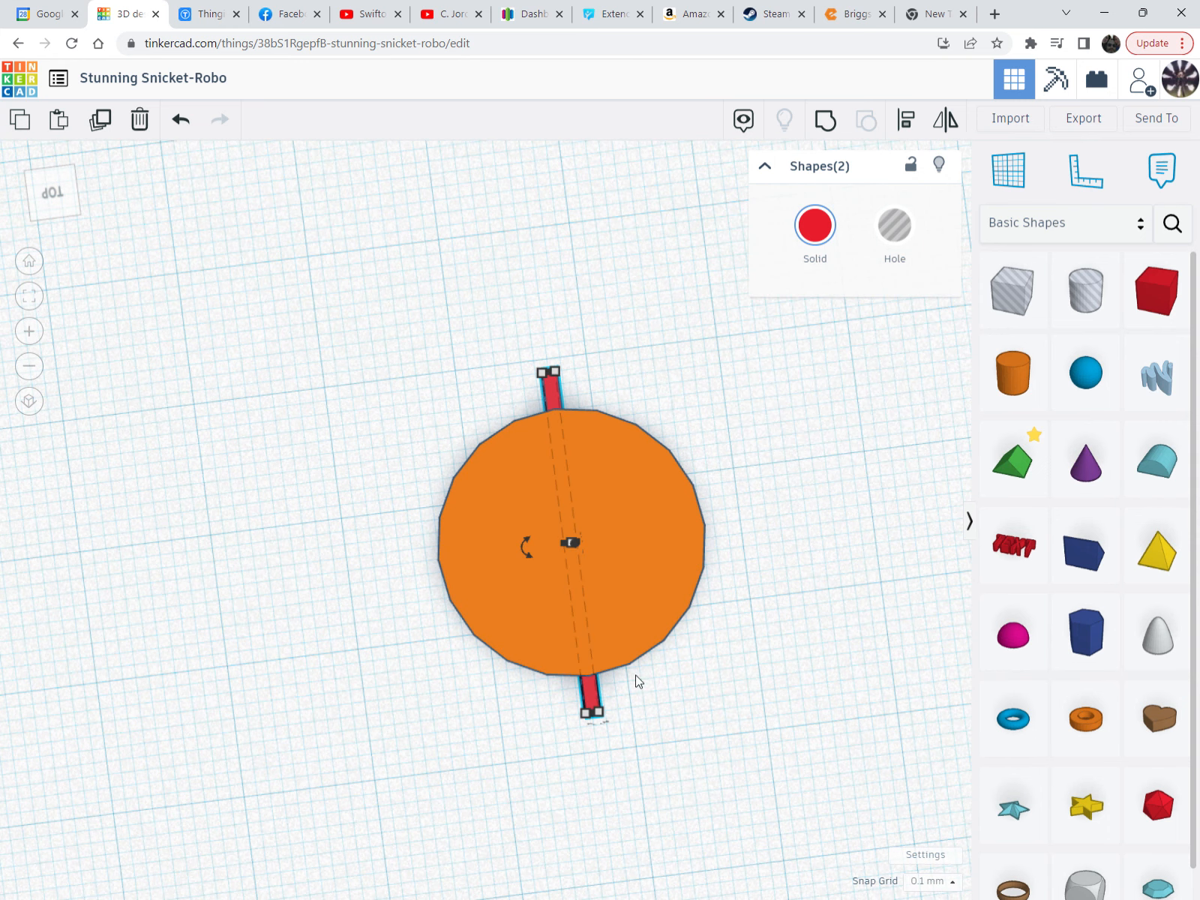
right_click_drag(747, 713, 741, 712)
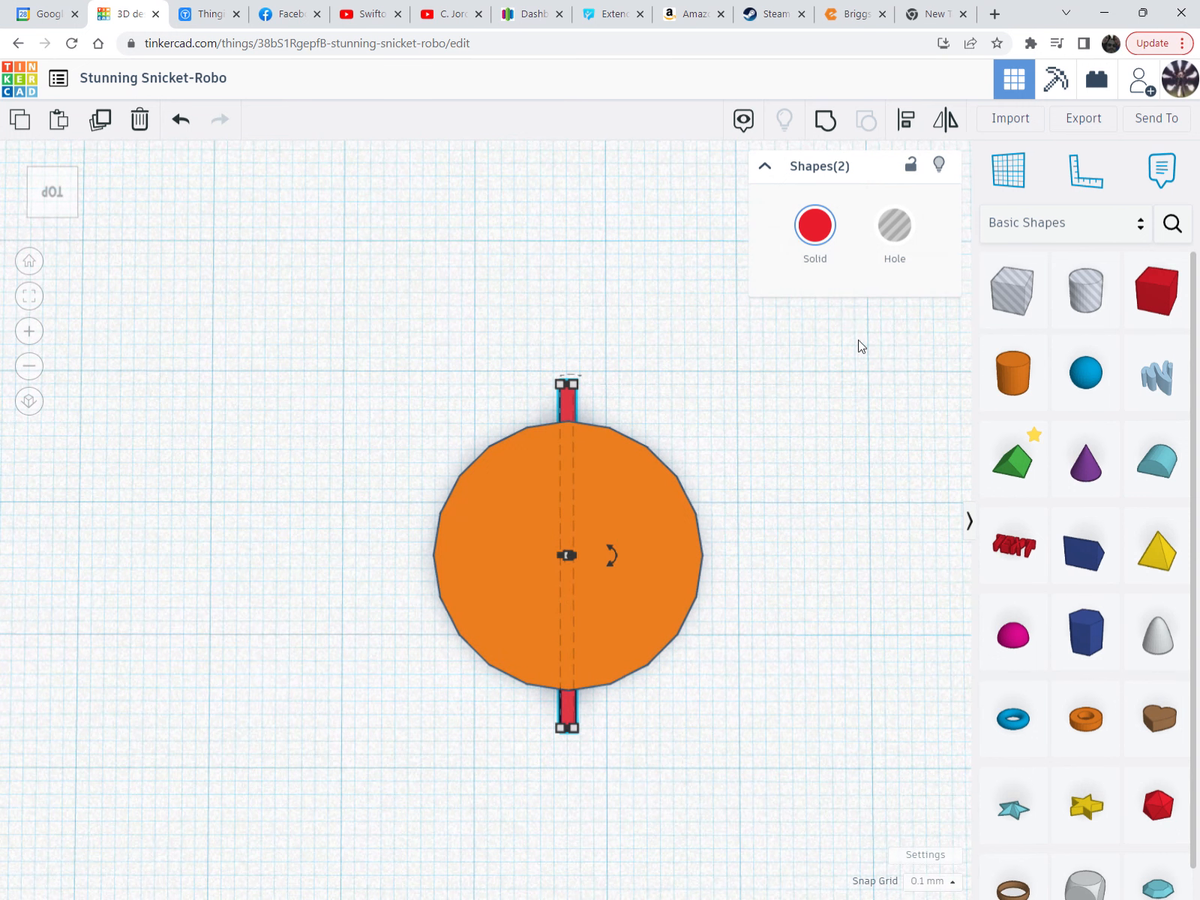
left_click(826, 126)
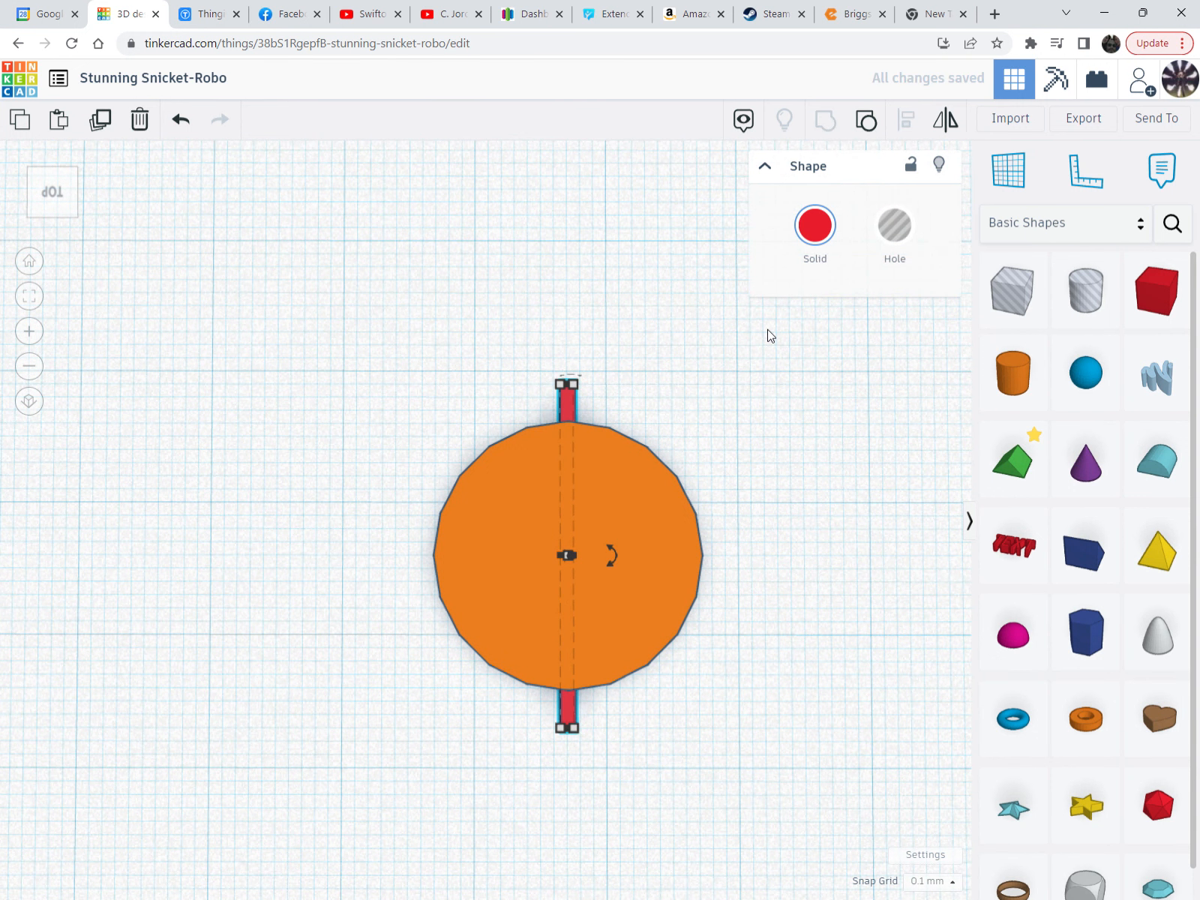
left_click(696, 423)
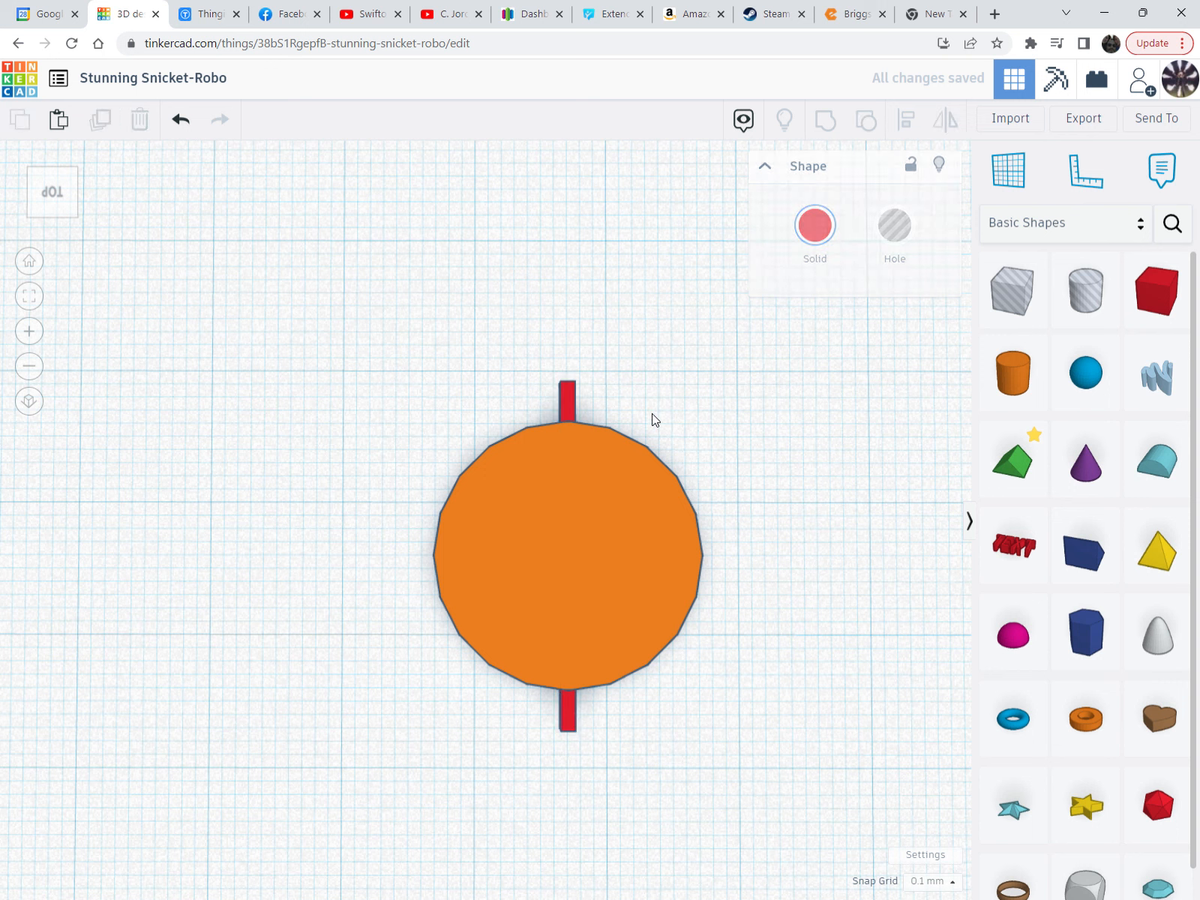
Select the grouped red bar pair and rotate its copy by -22.5°
left_click(568, 402)
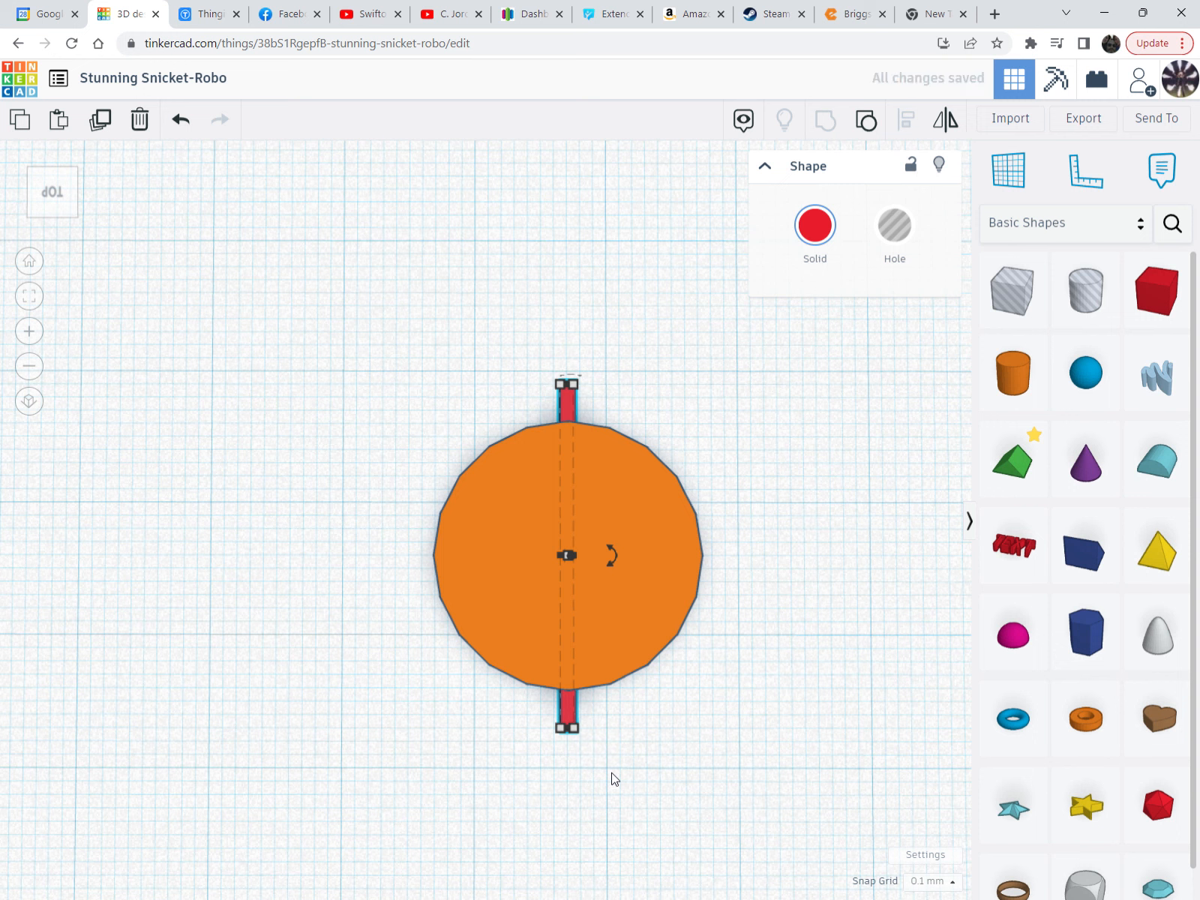
mouse_move(620, 560)
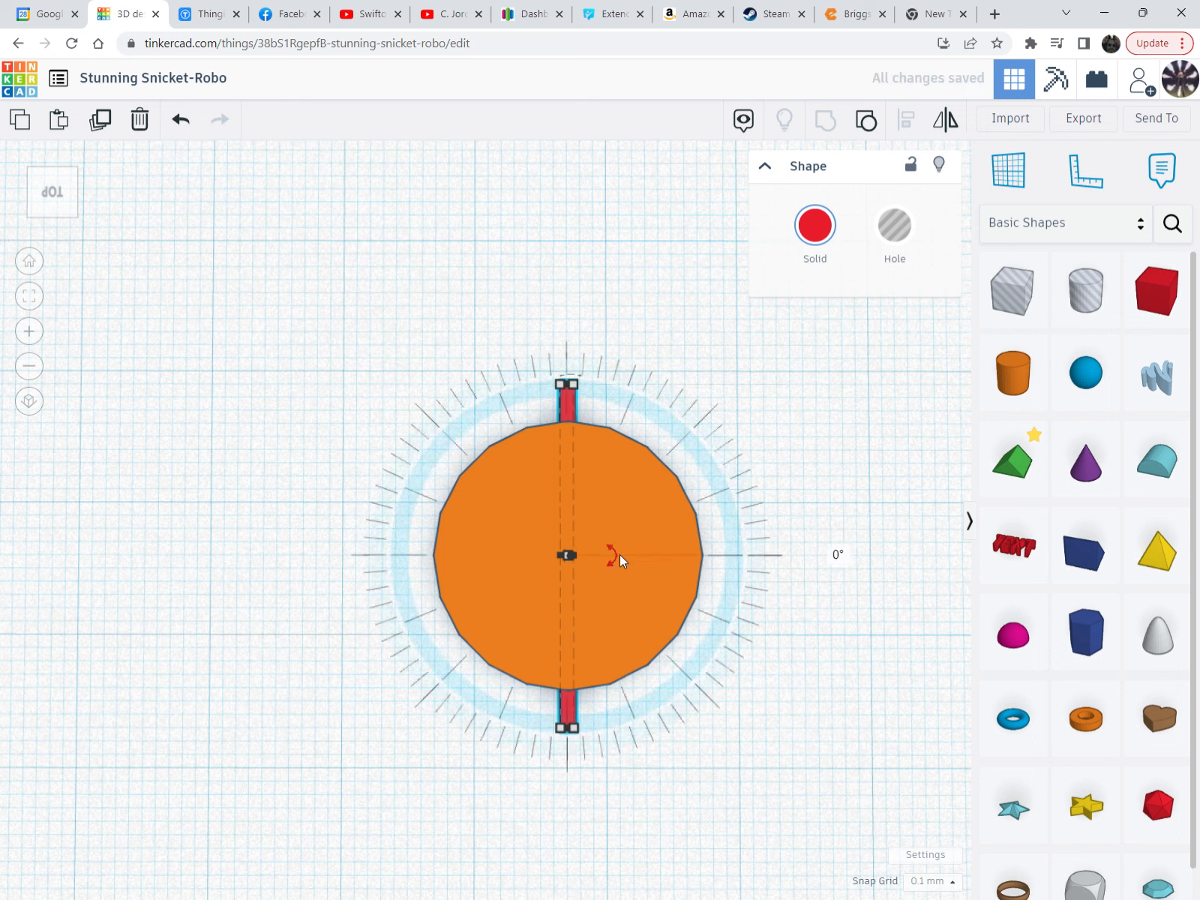
left_click_drag(617, 553, 719, 630)
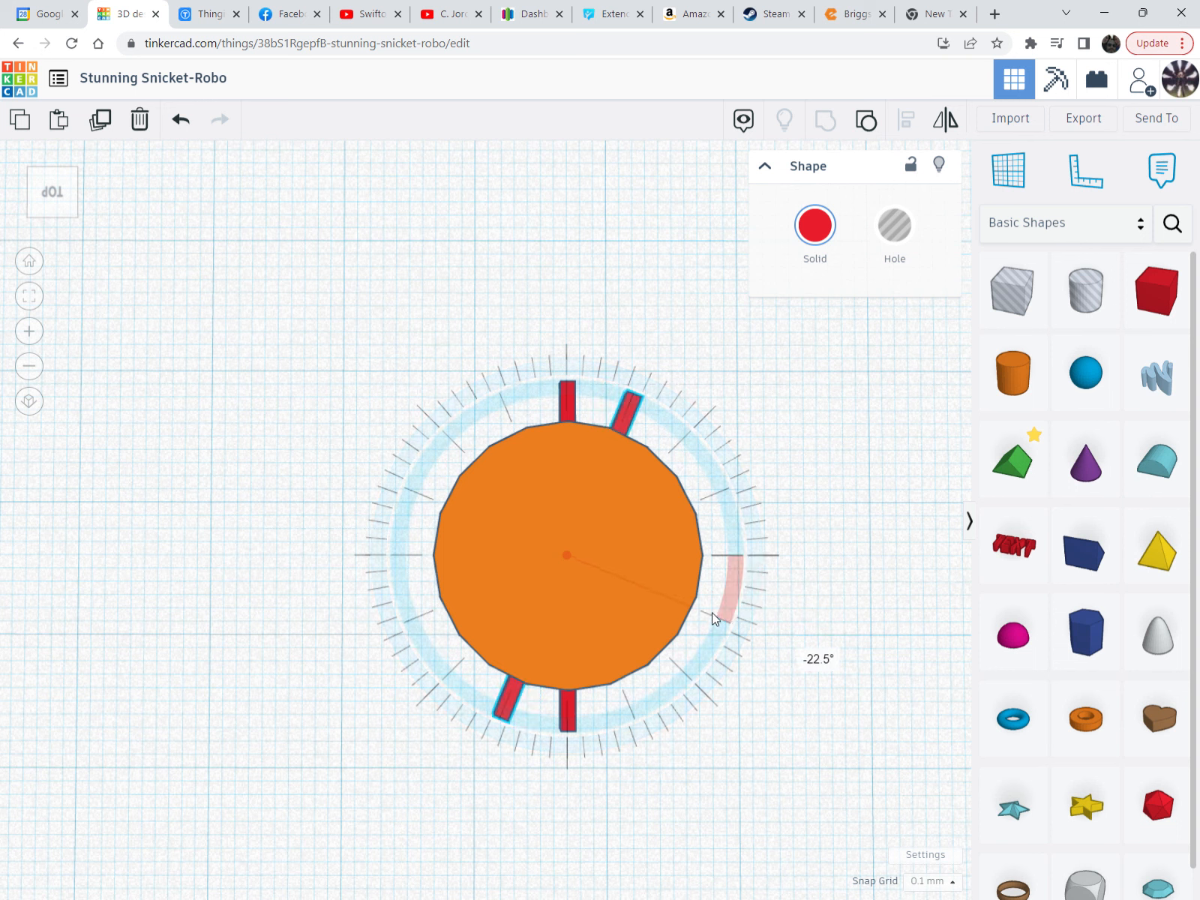
mouse_move(711, 612)
left_mouse_down()
mouse_move(706, 594)
mouse_move(695, 629)
mouse_move(710, 556)
mouse_move(669, 675)
mouse_move(621, 696)
mouse_move(542, 707)
mouse_move(459, 675)
mouse_move(565, 719)
mouse_move(685, 653)
mouse_move(720, 565)
mouse_move(808, 570)
mouse_move(766, 660)
mouse_move(788, 600)
mouse_move(726, 620)
left_mouse_up()
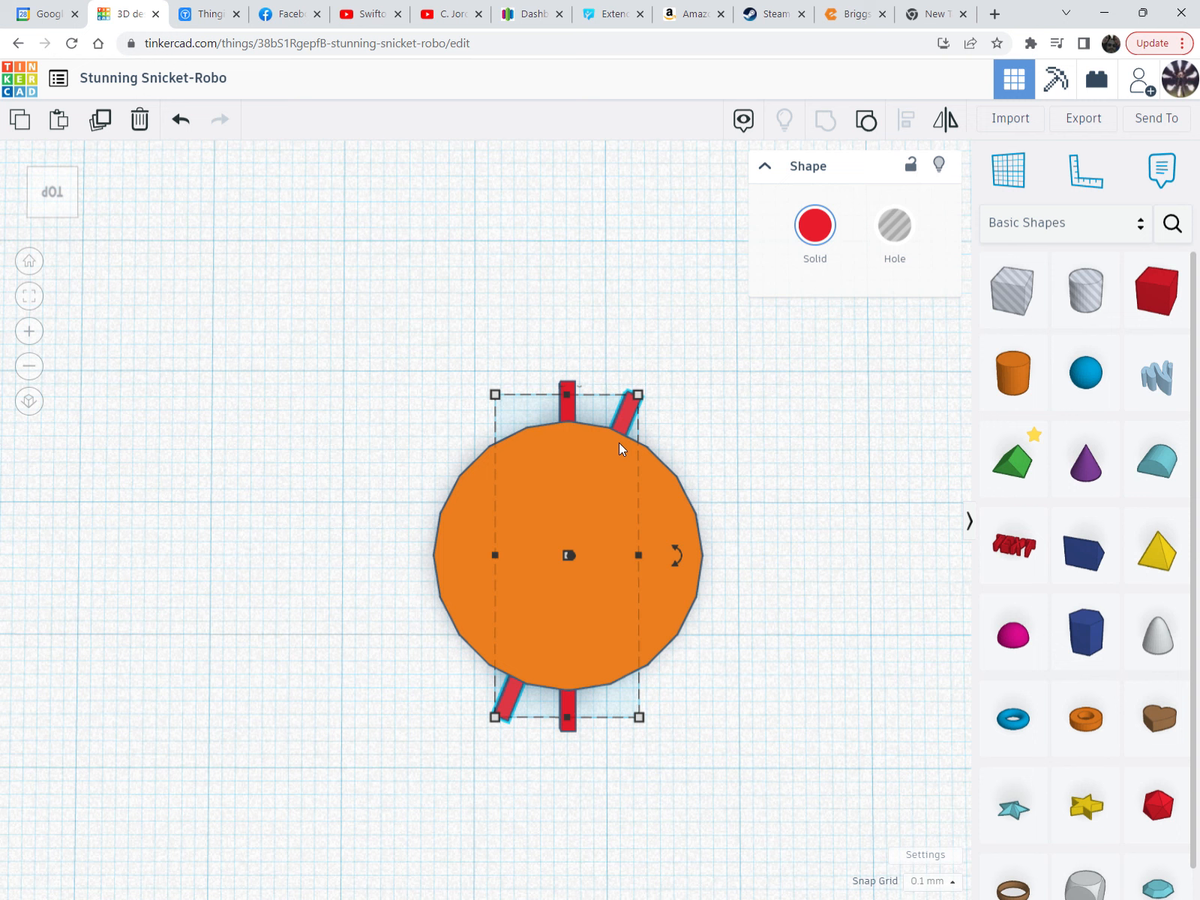
Repeat the copy with Ctrl+D three times, each adding a pair turned a further 22.5°
key("ctrl+d")
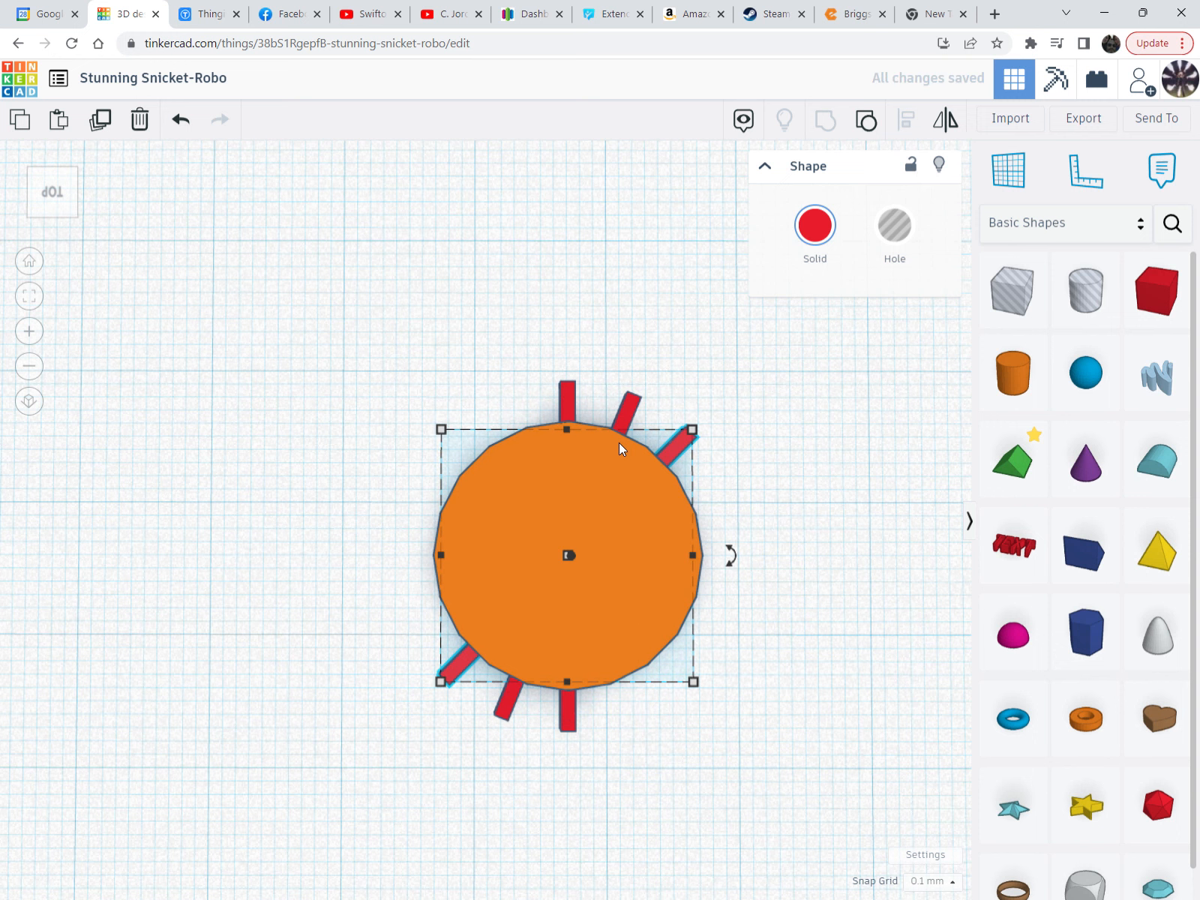
key("ctrl+d")
key("ctrl+d")
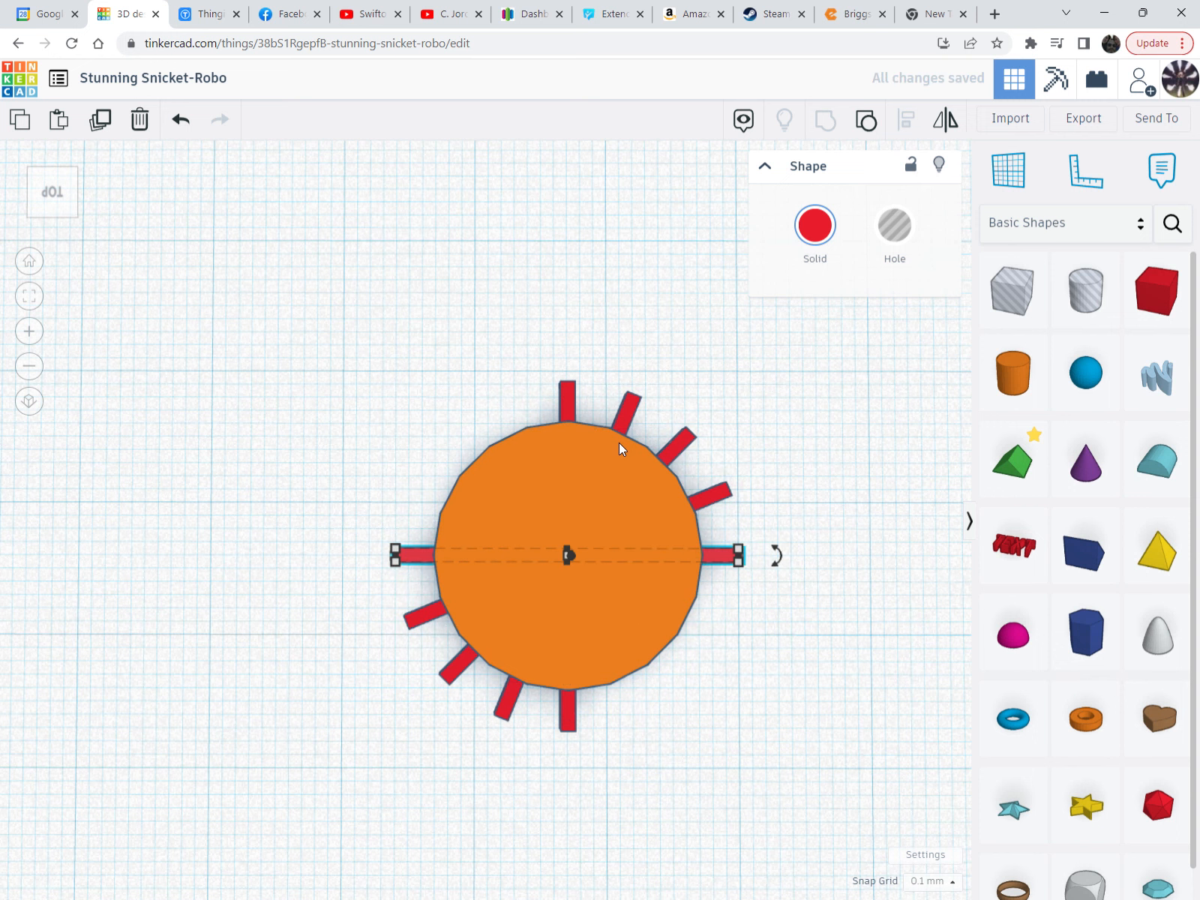
key("ctrl+d")
key("ctrl+d")
key("ctrl+d")
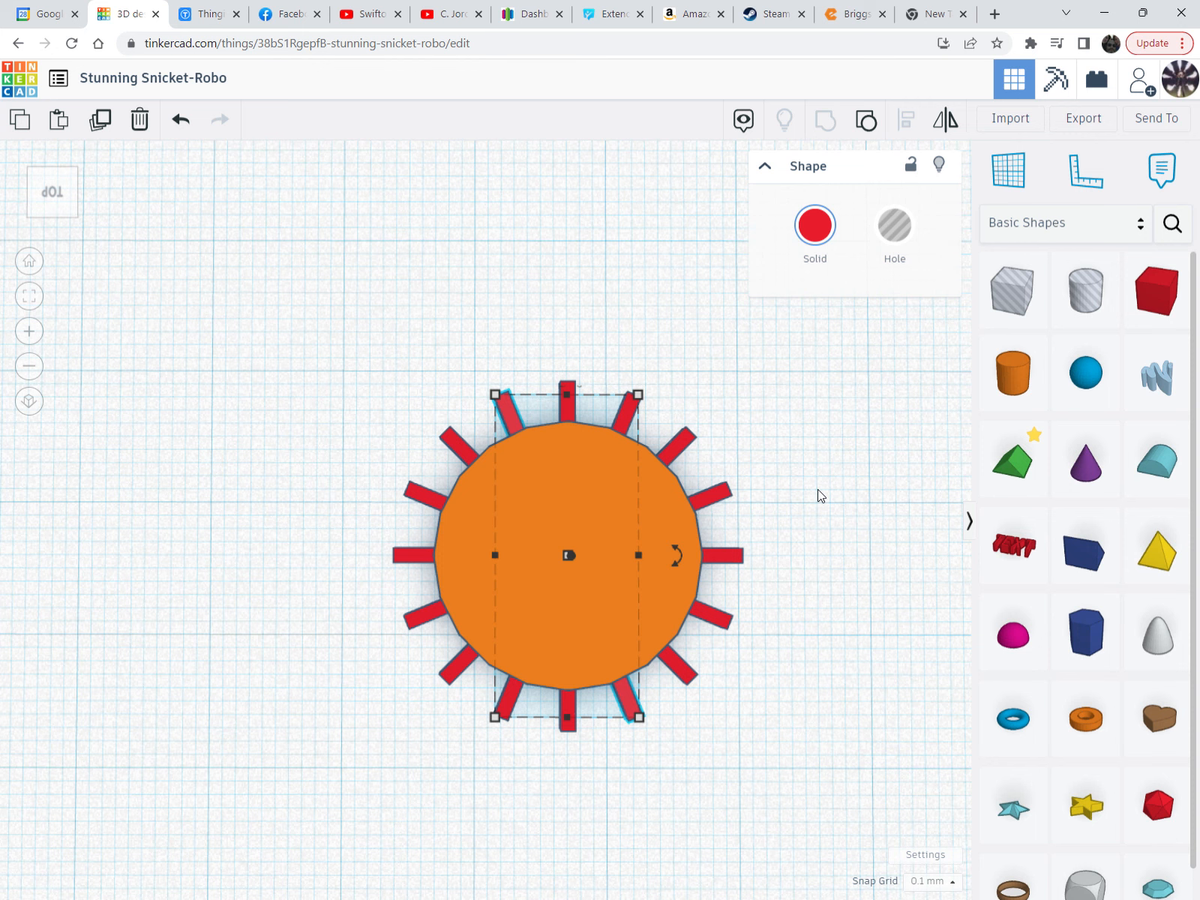
Undo an accidental lift of the red teeth, select the disc, and fit the view on it
right_click_drag(605, 580, 589, 448)
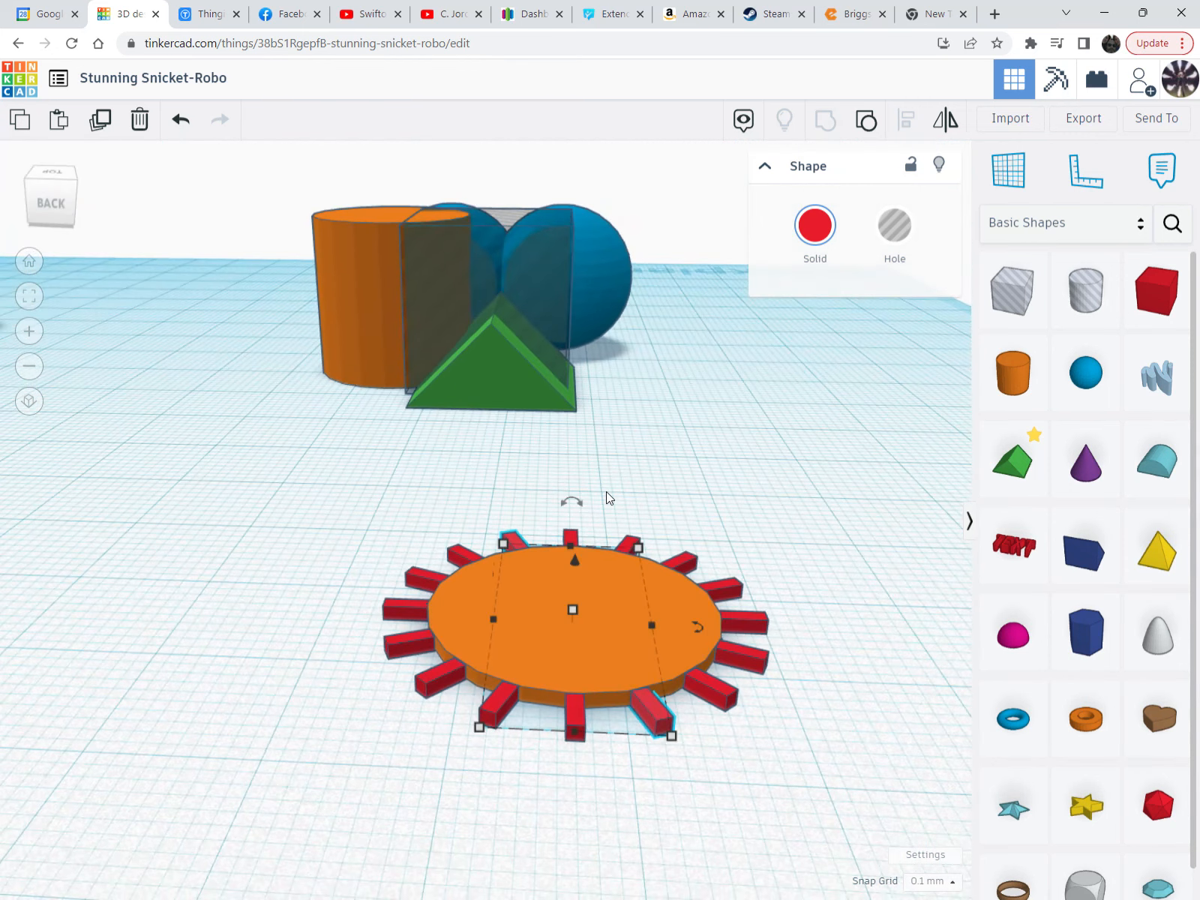
left_click_drag(576, 561, 606, 419)
key("ctrl+z")
left_click(395, 603)
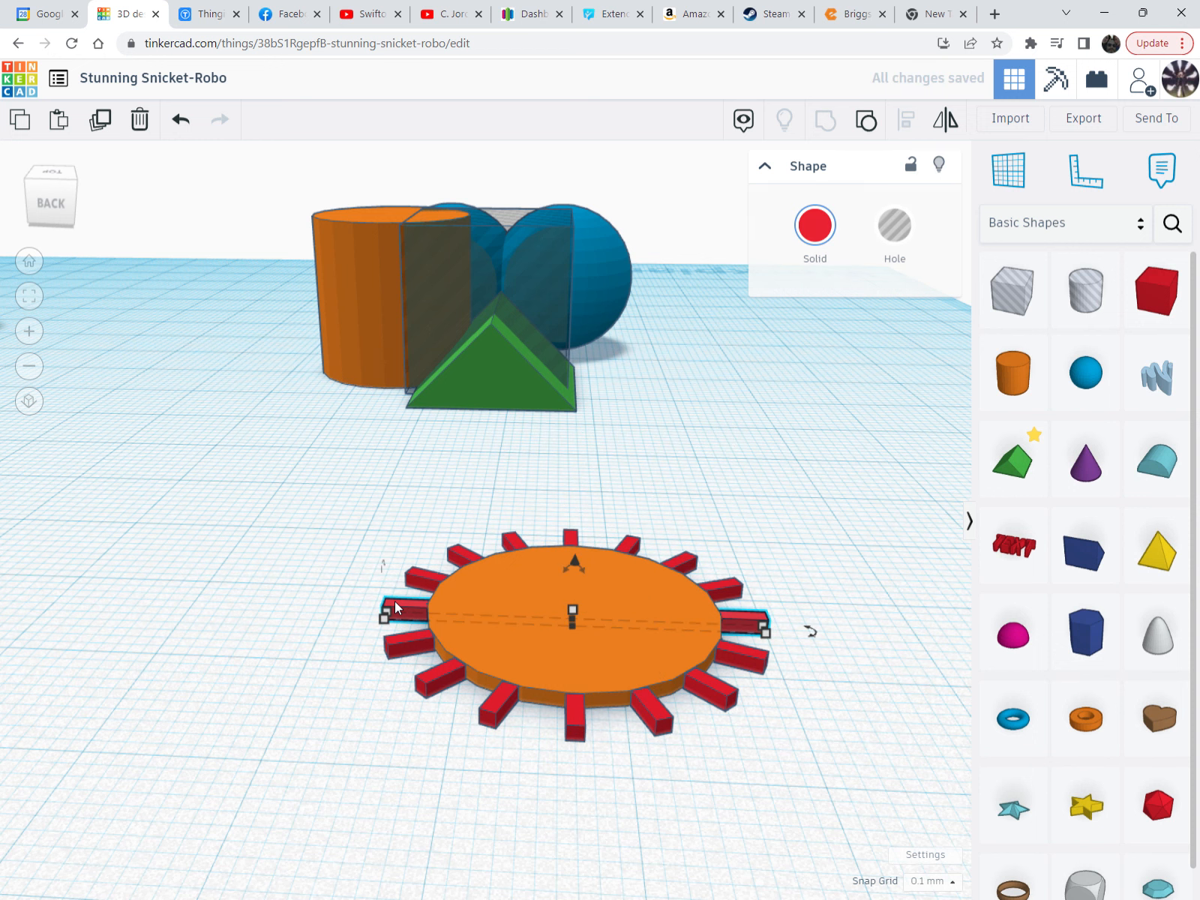
scroll(395, 601, "up", 4)
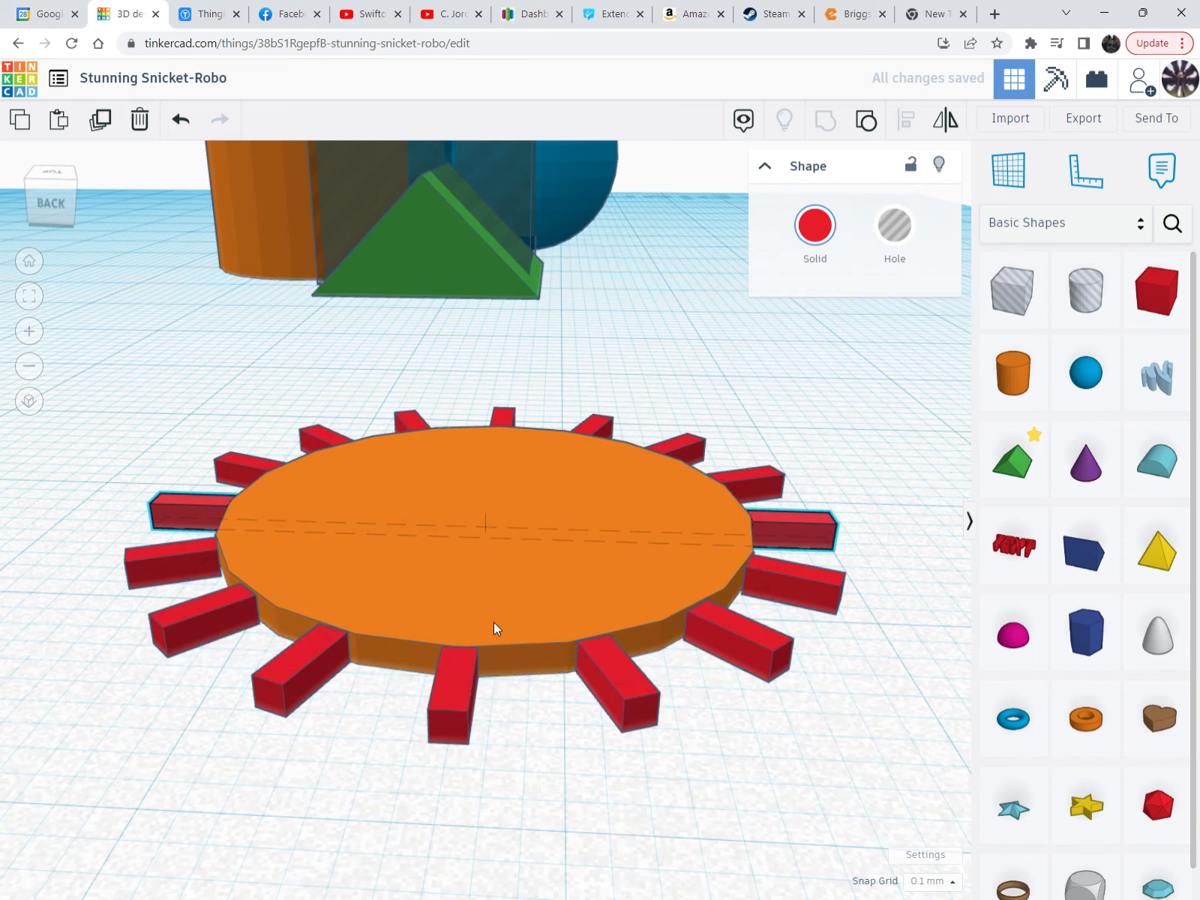
left_click(554, 661)
middle_click_drag(522, 621, 690, 513)
key("f")
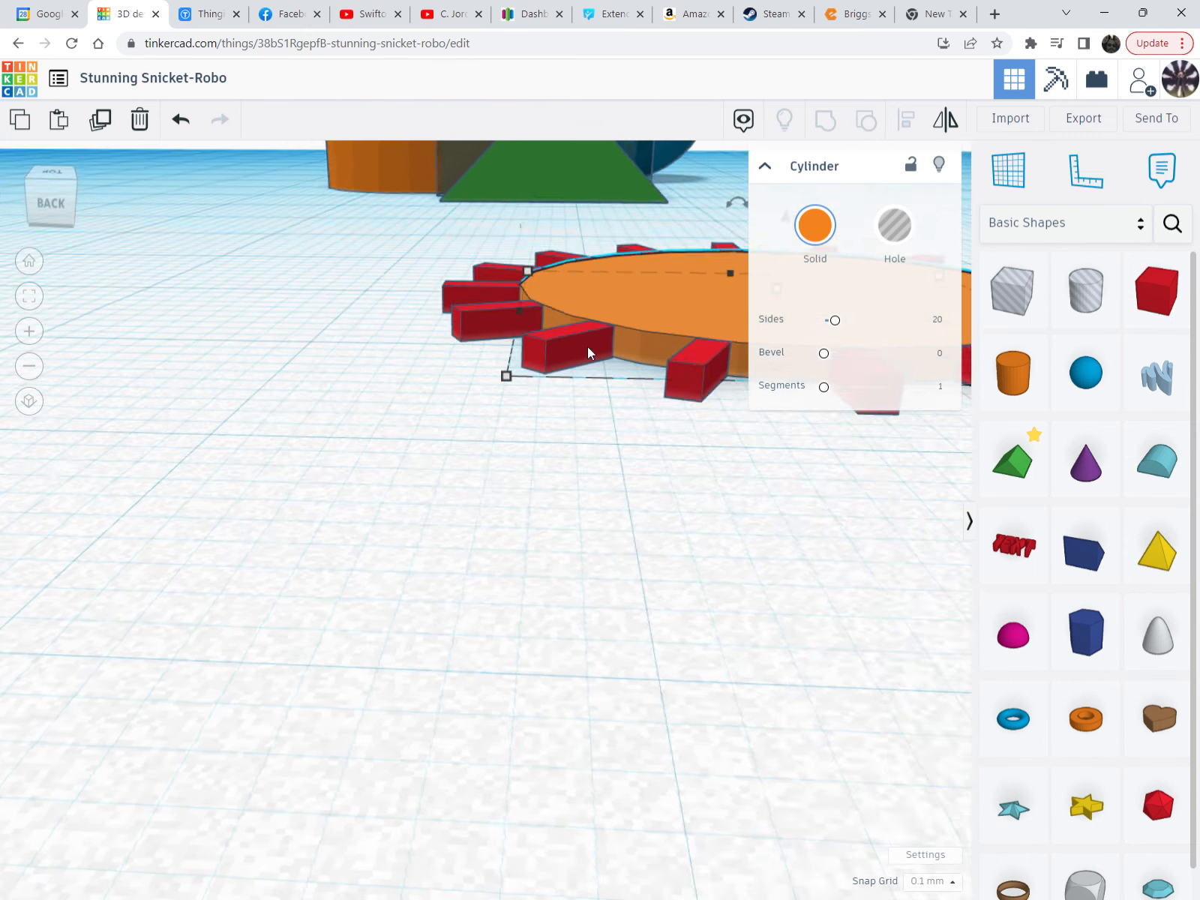
scroll(483, 566, "down", 3)
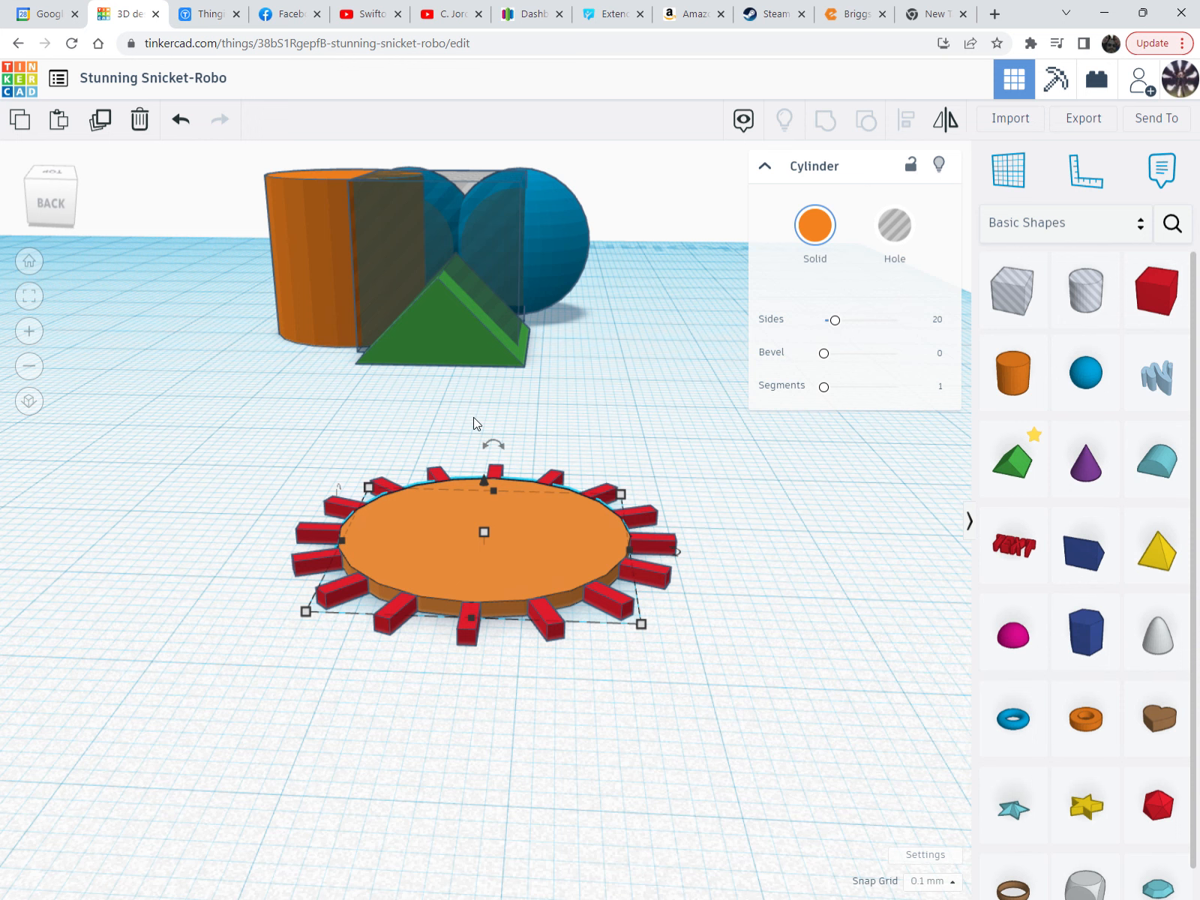
left_click(616, 700)
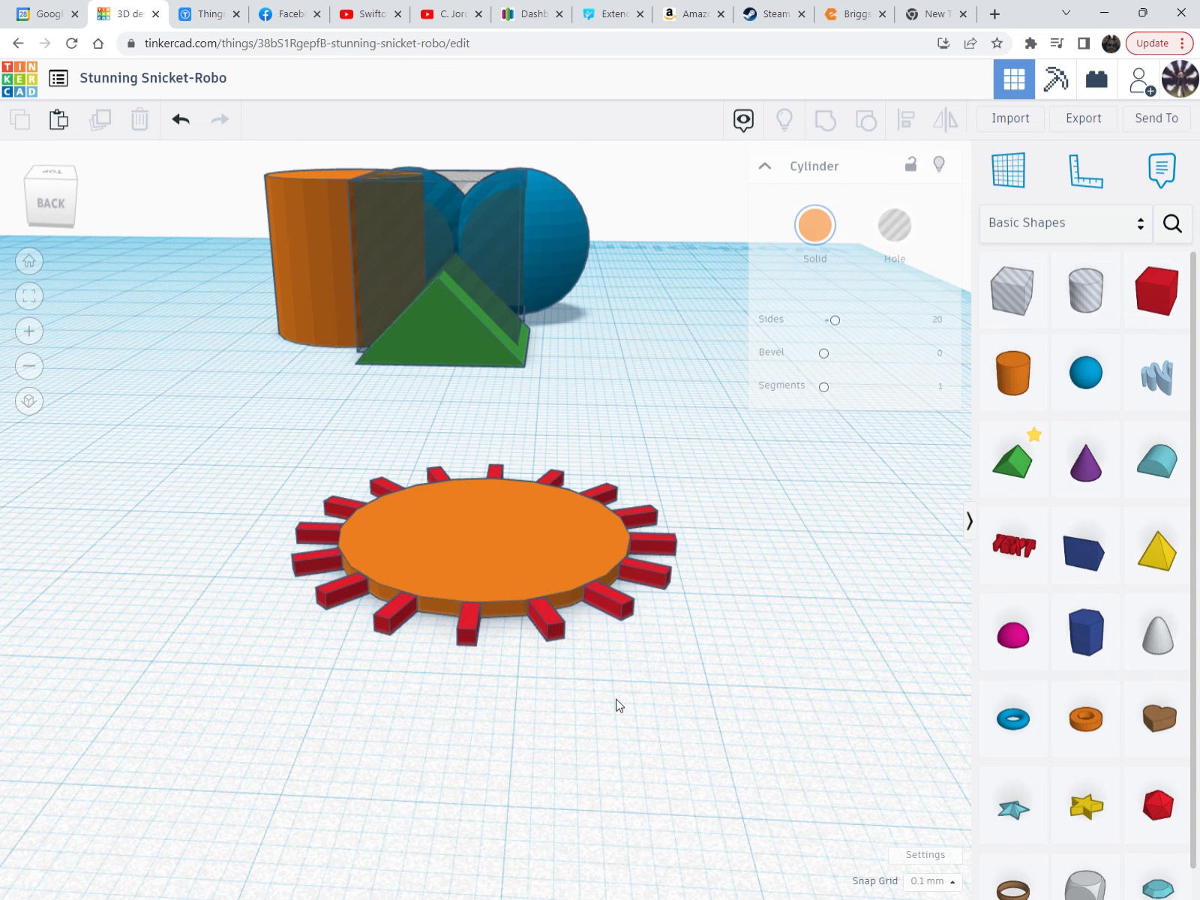
Shift-select the orange disc and several red teeth, then orbit to a low side view of the gear
right_click_drag(616, 700, 636, 784)
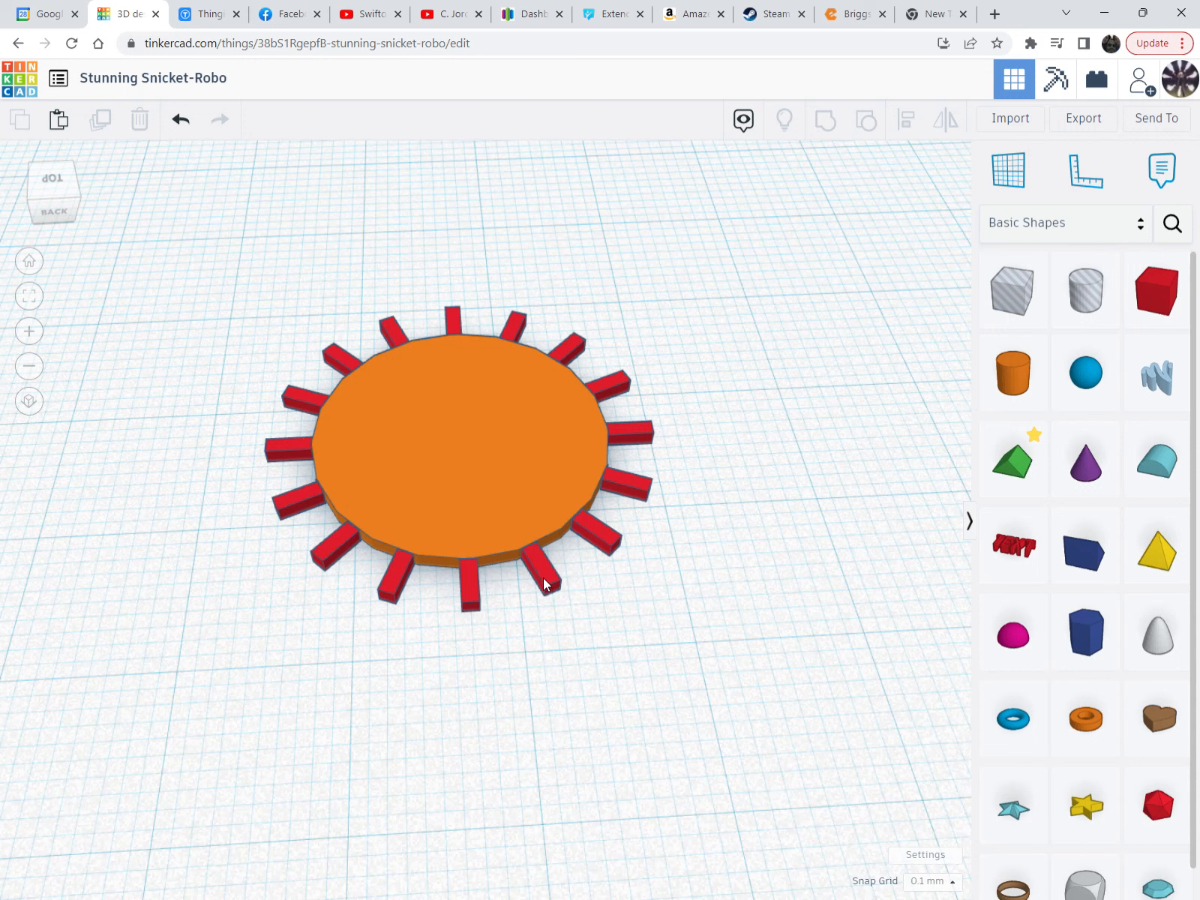
left_click(543, 578)
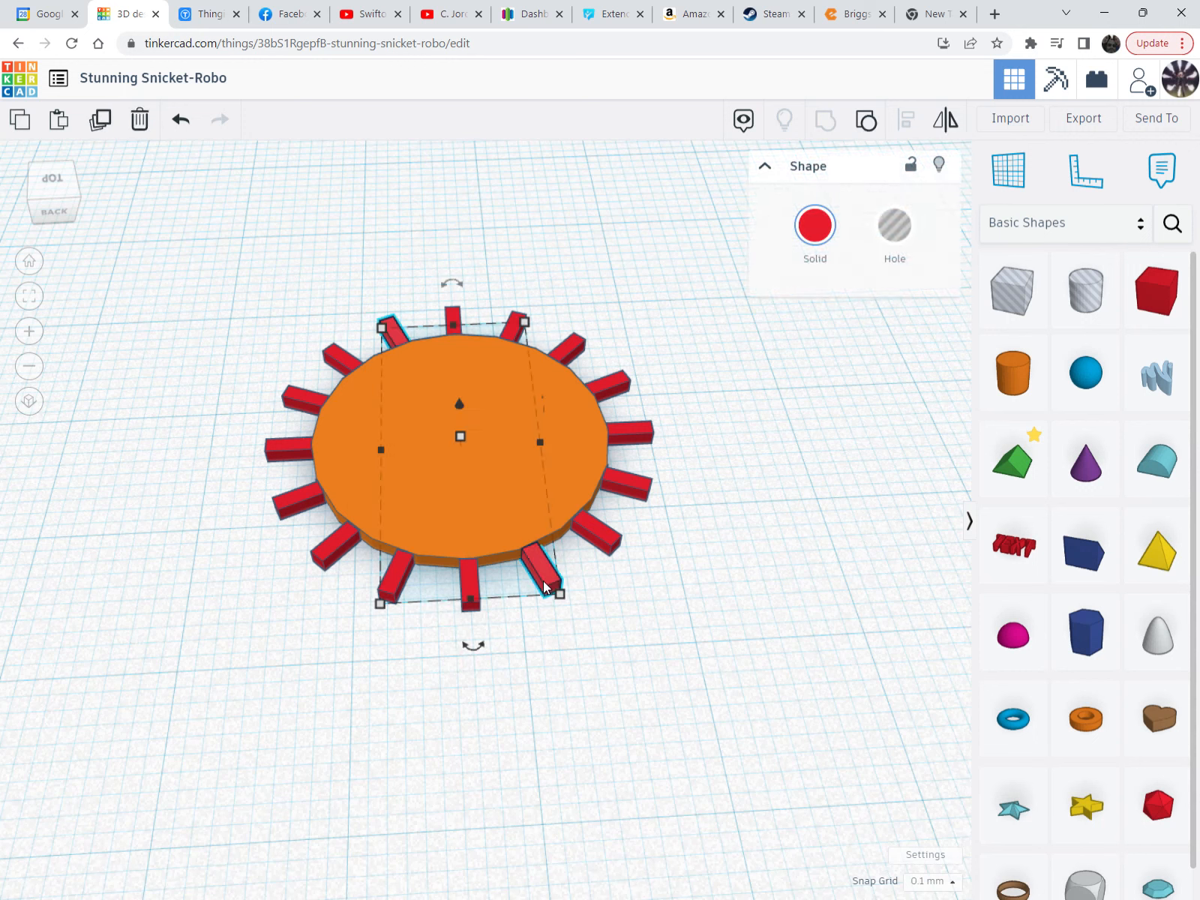
left_click(563, 483, "shift")
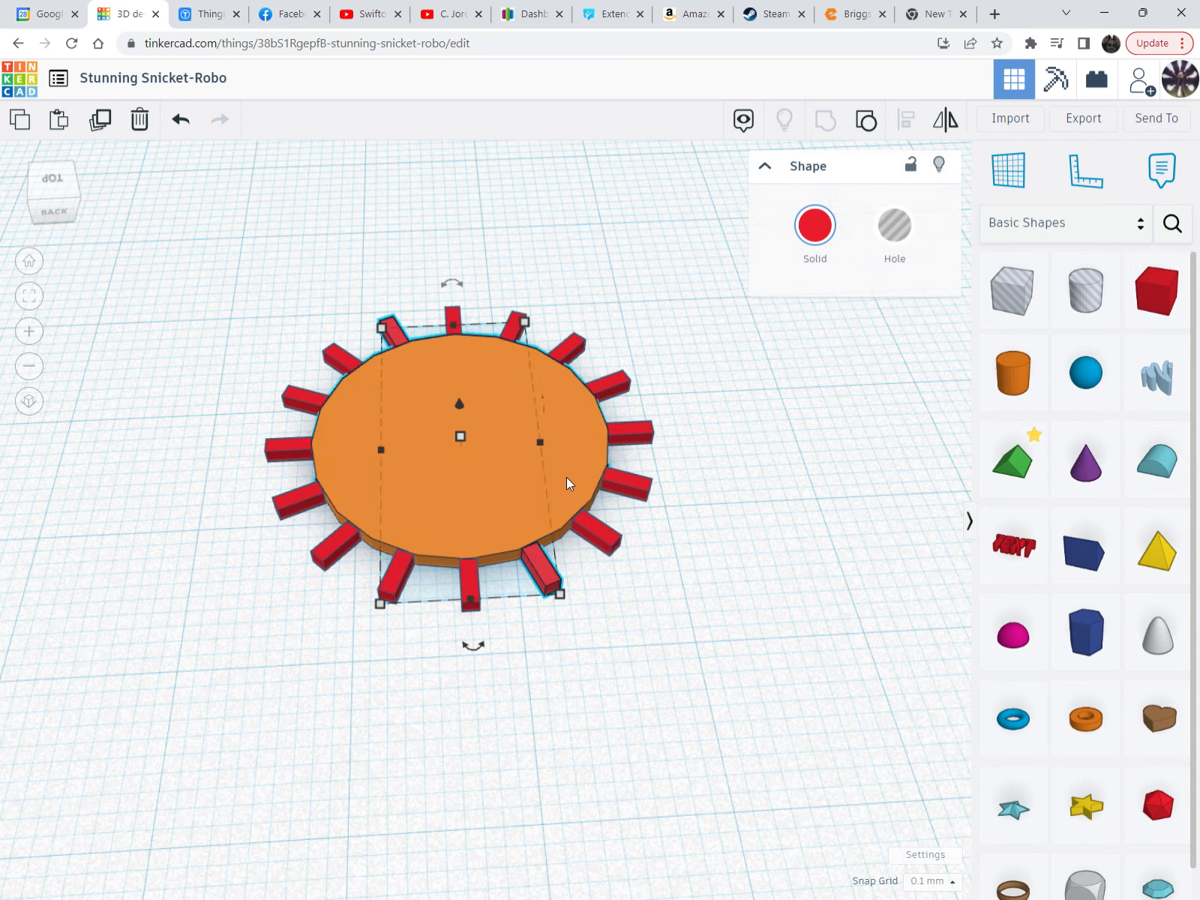
left_click(597, 534, "shift")
left_click(636, 489, "shift")
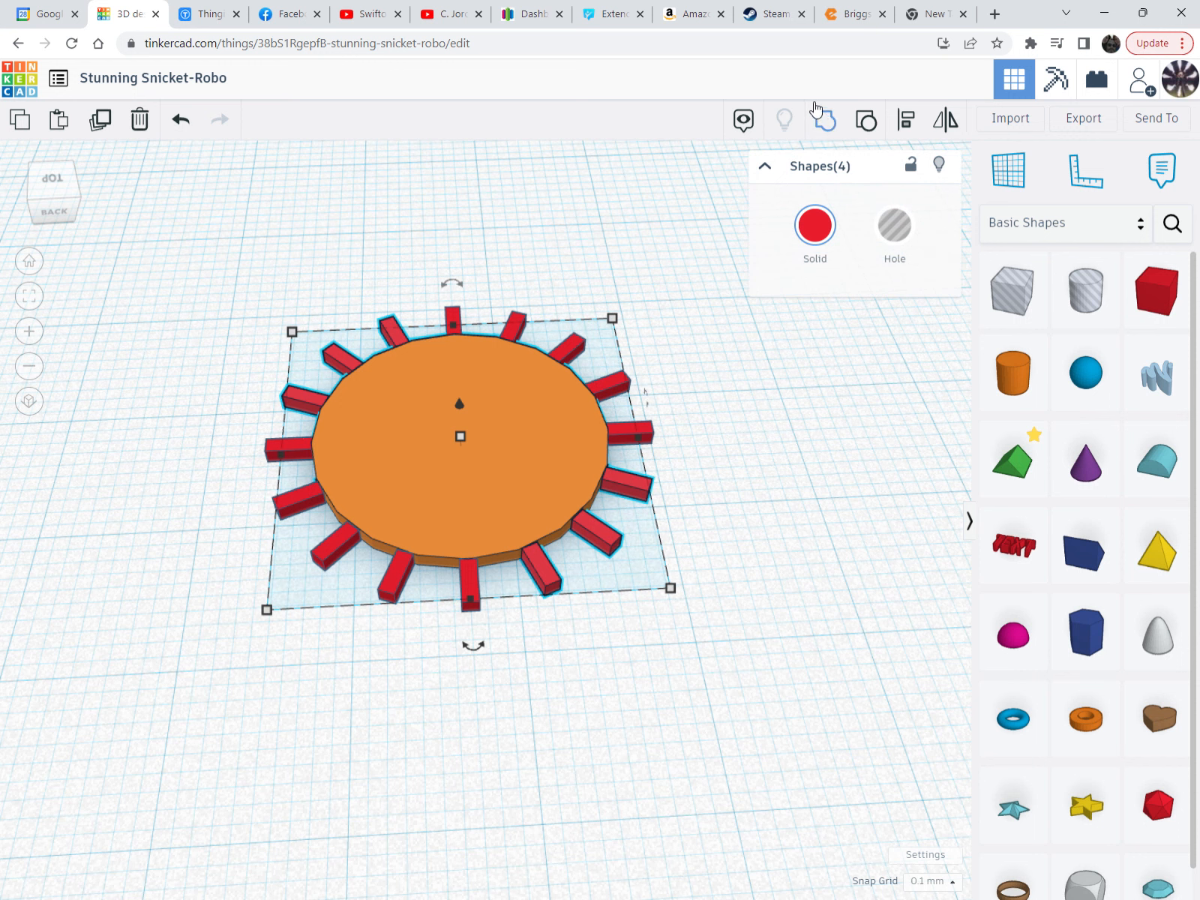
left_click(711, 516)
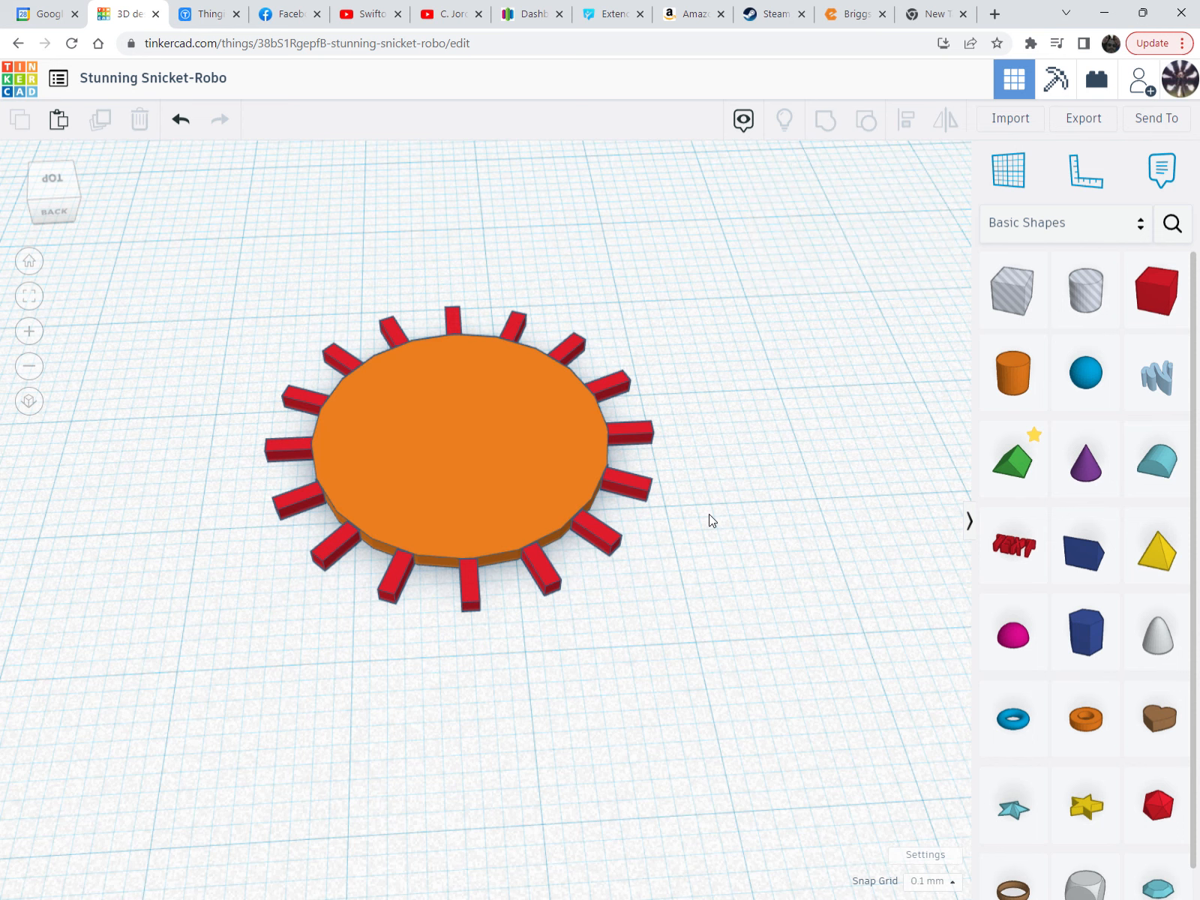
scroll(709, 513, "down", 6)
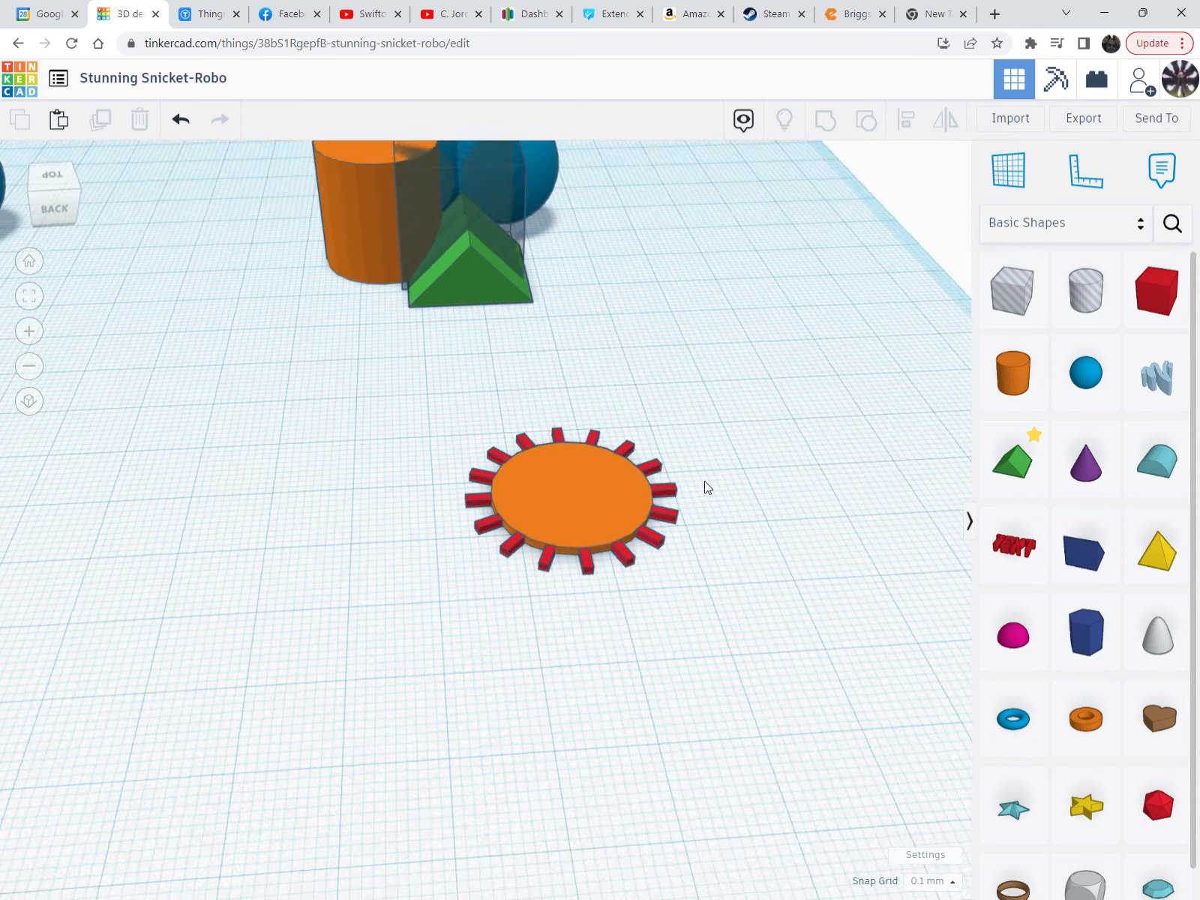
right_click_drag(705, 482, 692, 453)
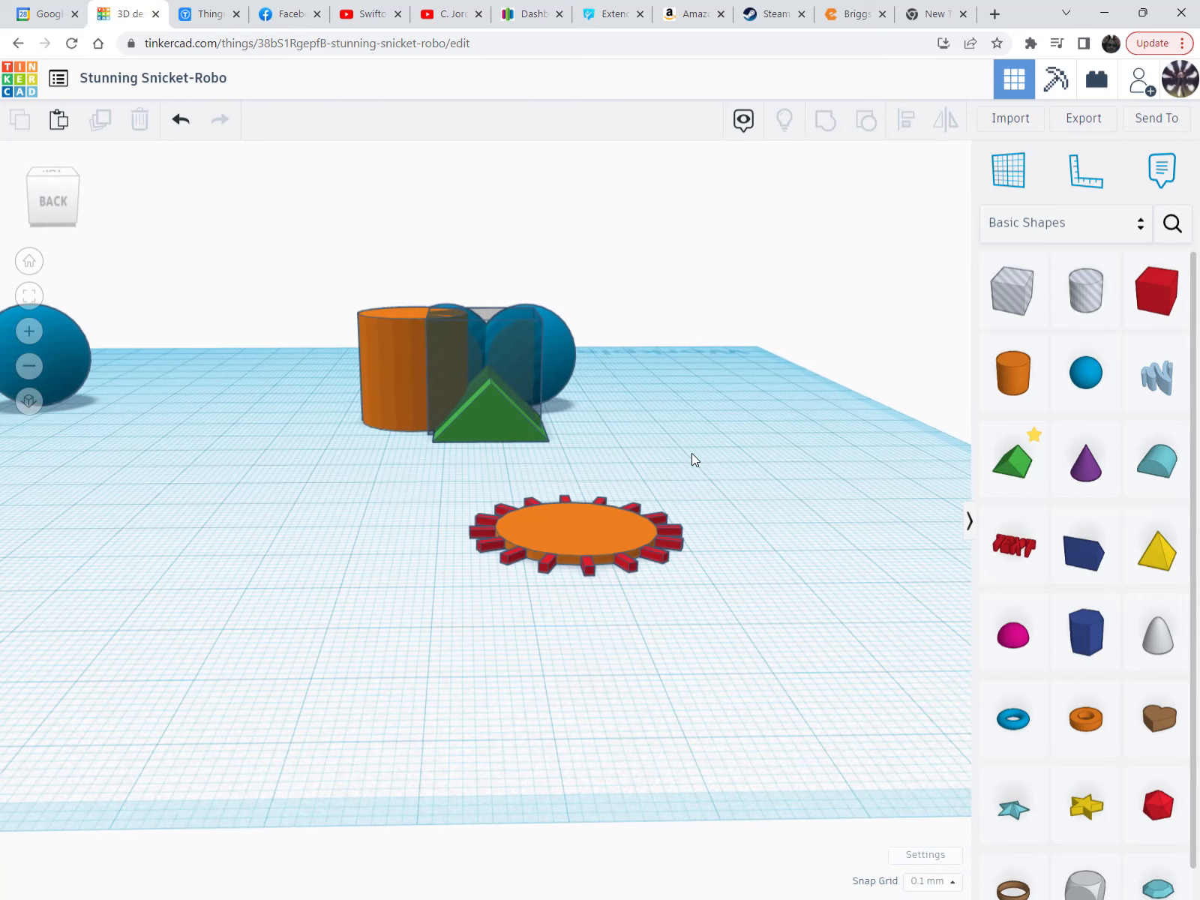